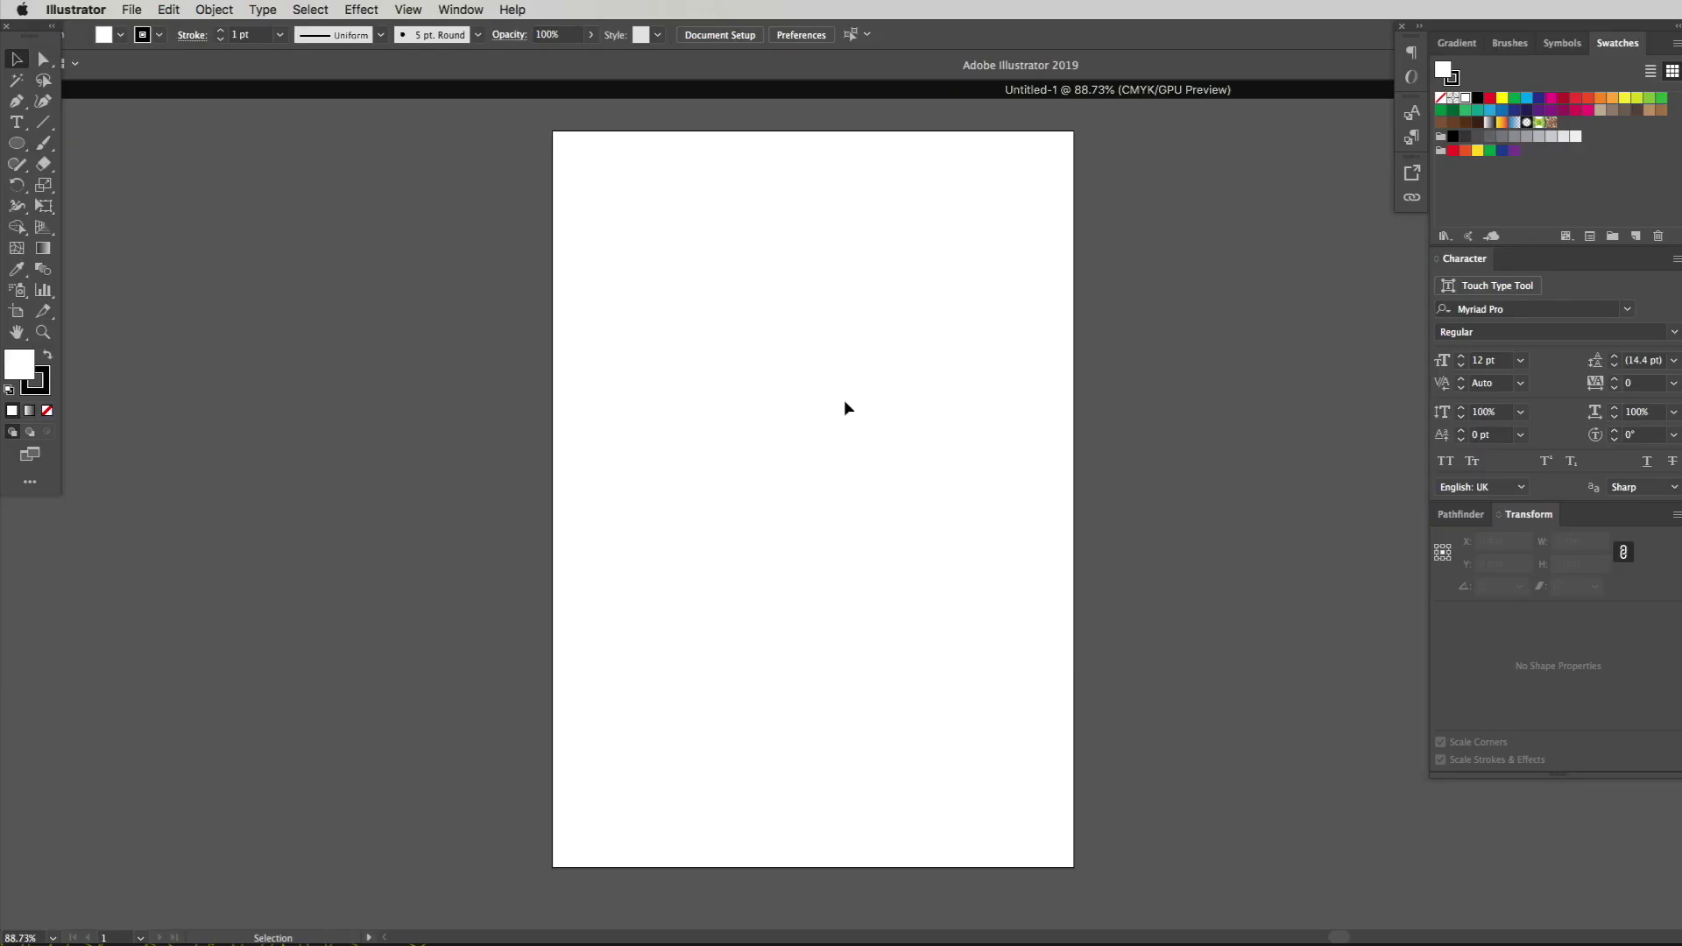
Set the drawing colours to a black (K 100) fill with no stroke
left_click(131, 10)
left_click(913, 394)
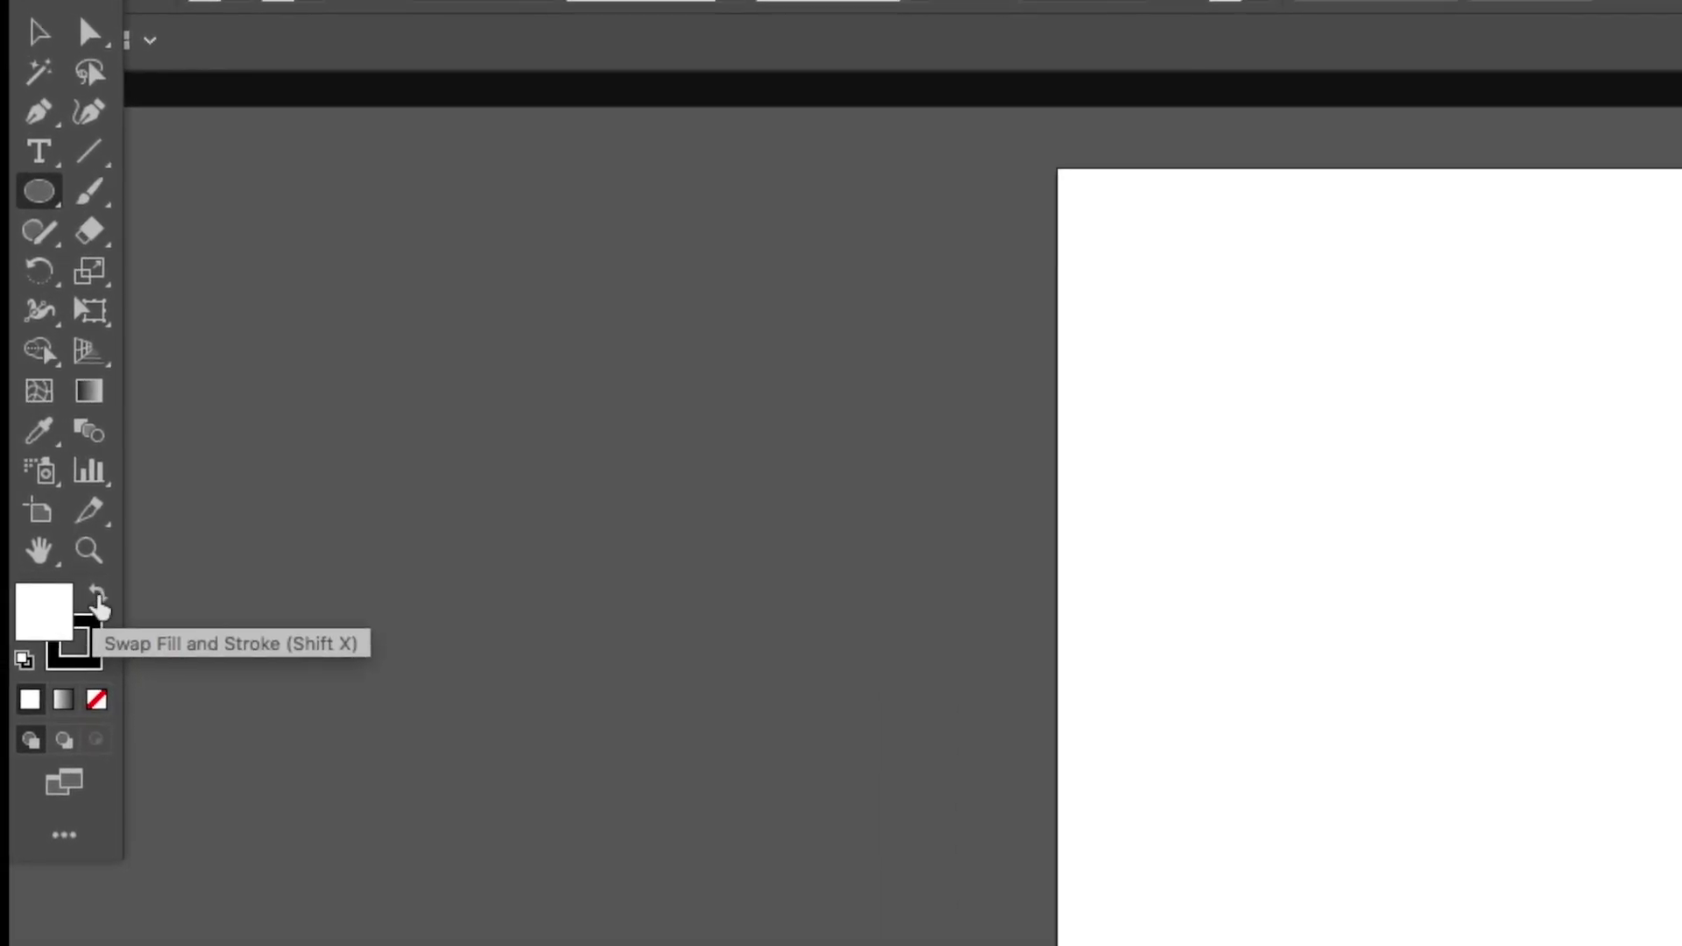
left_click(91, 593)
left_click(83, 653)
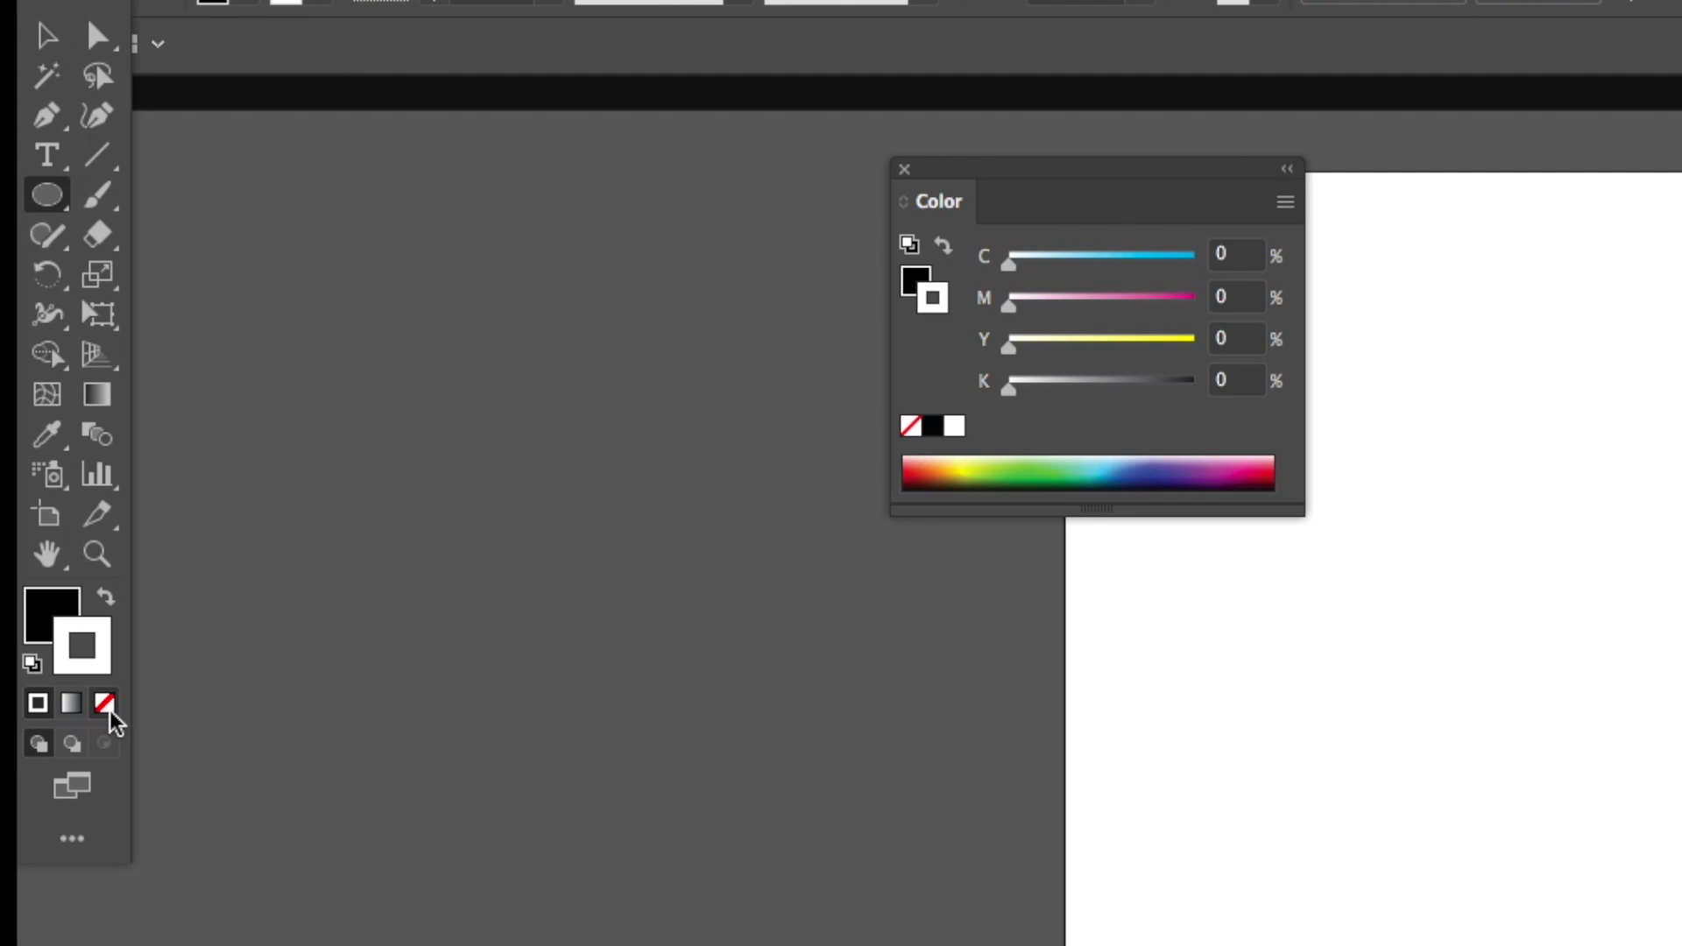
left_click(99, 701)
left_click(74, 627)
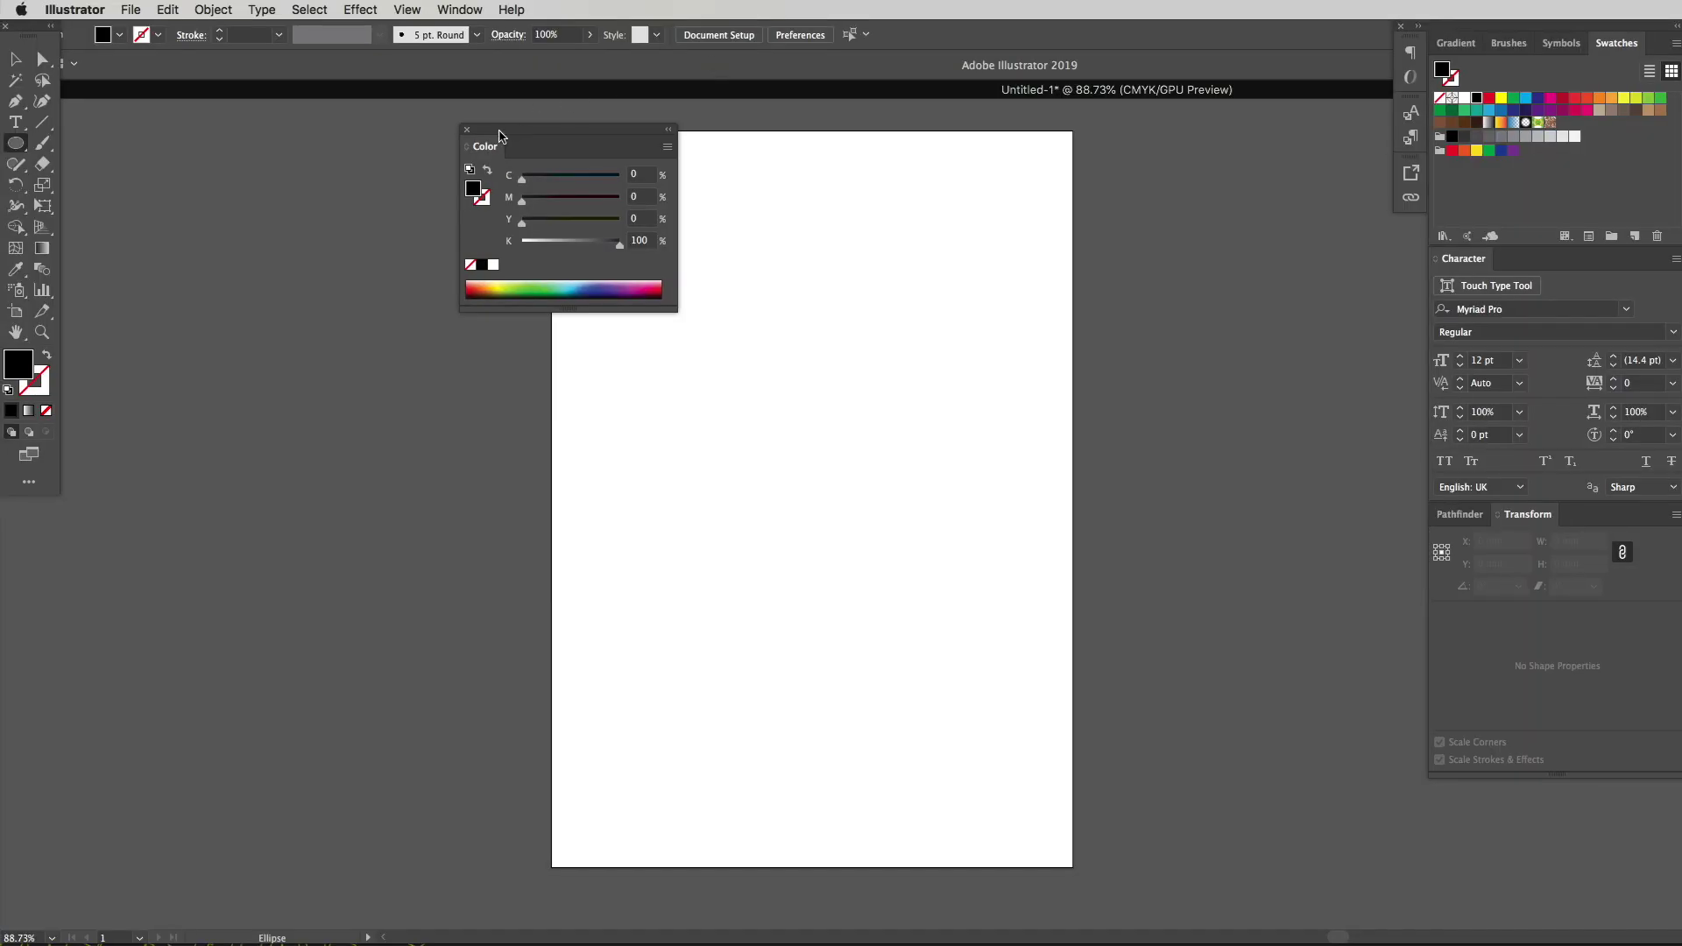
left_click(468, 131)
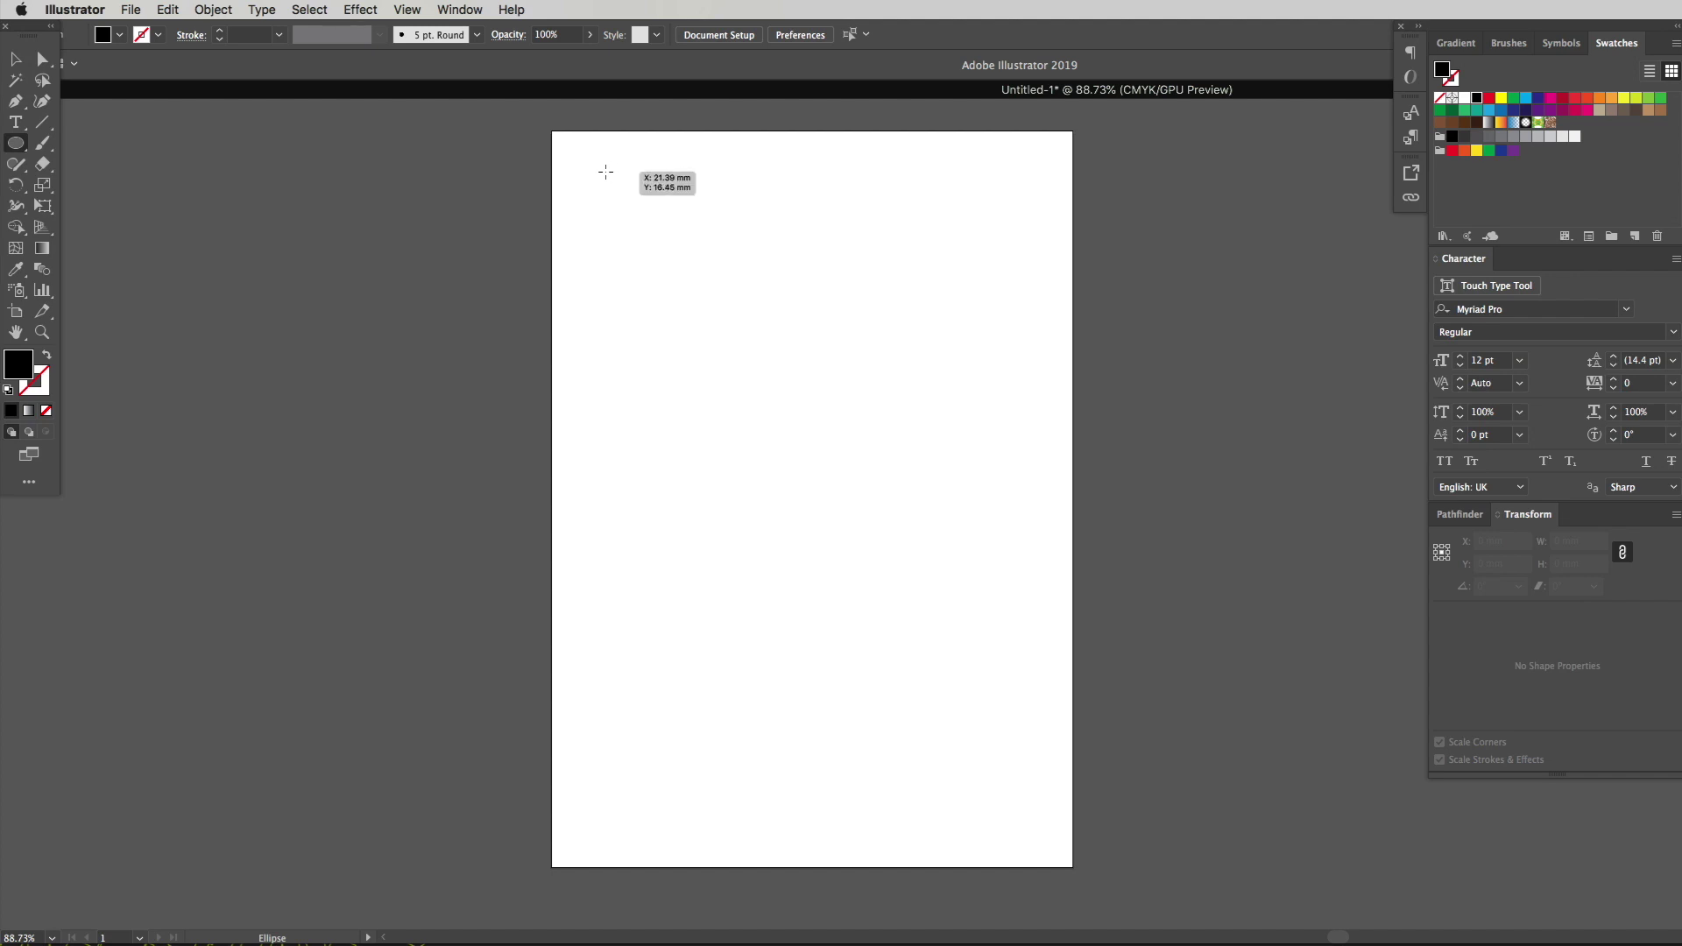
Draw an 8.29 mm black circle top-left and Alt+Shift-drag a copy straight down
left_click_drag(603, 152, 641, 190)
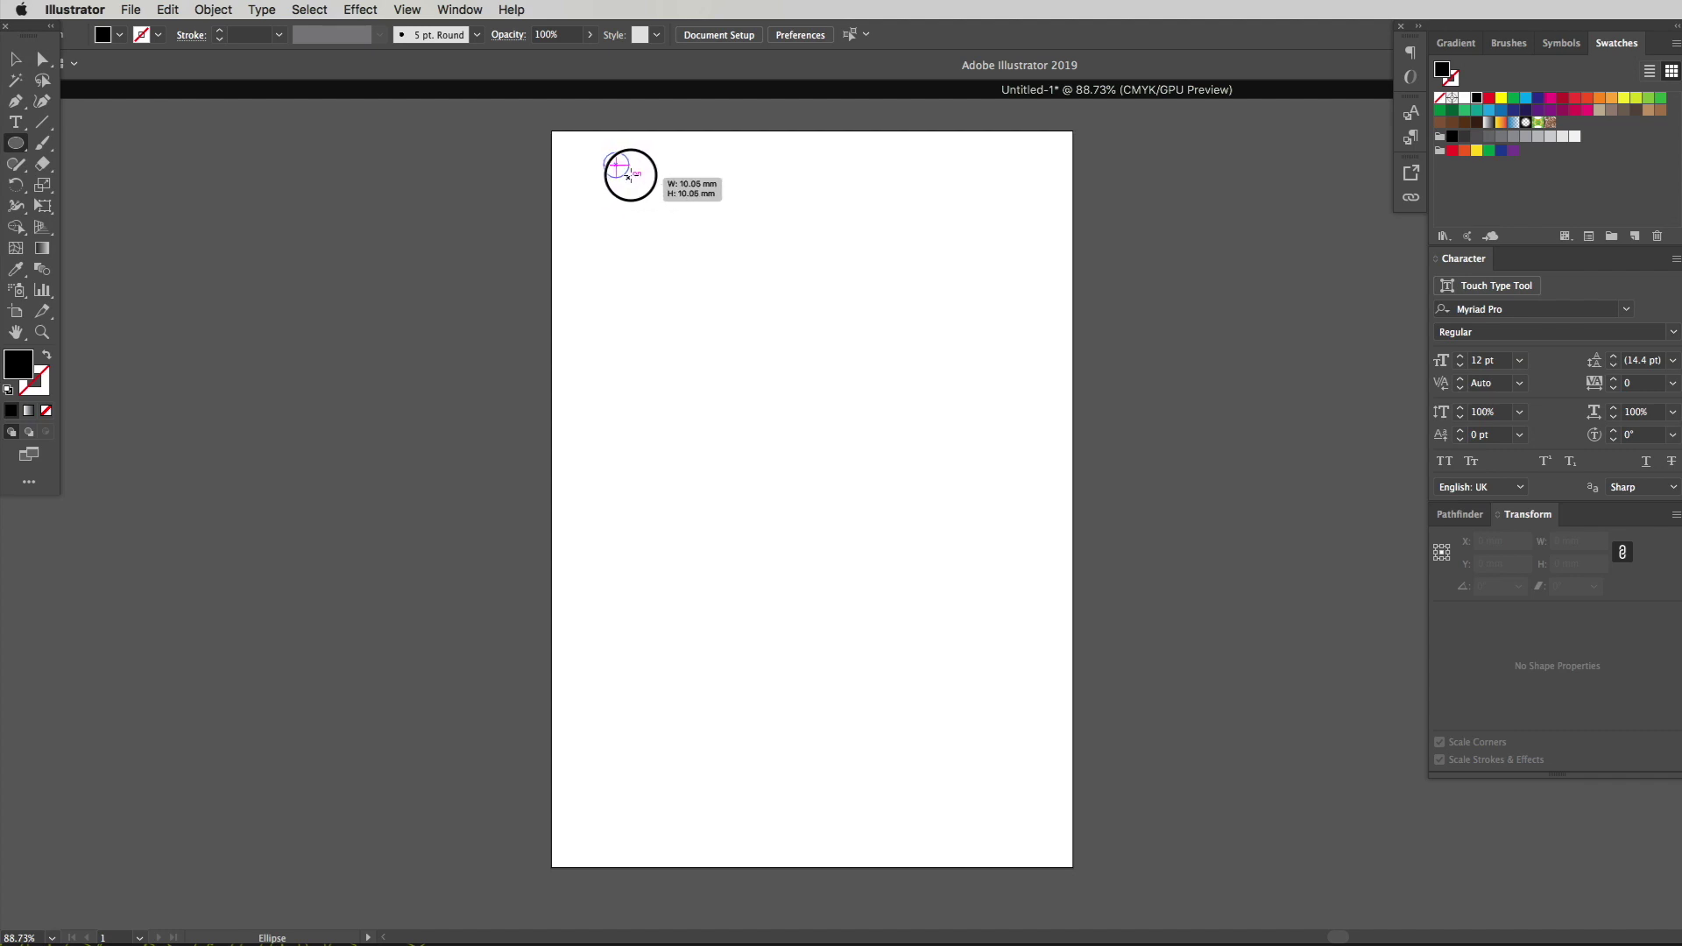
left_click_drag(627, 174, 627, 173)
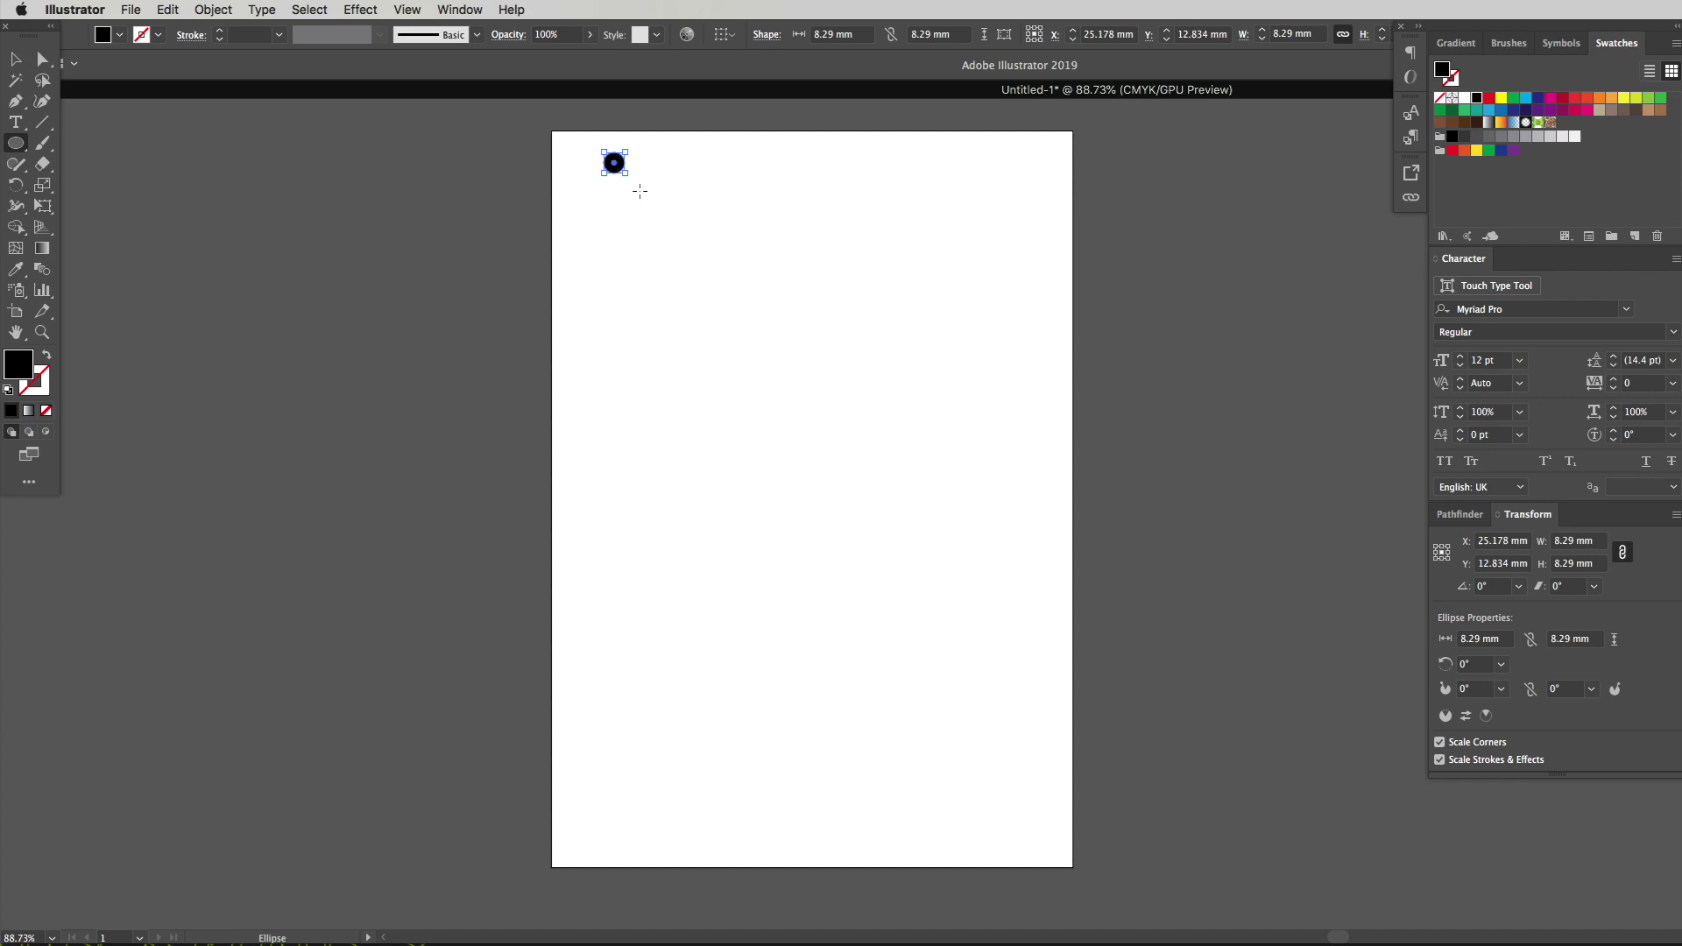
left_click(627, 184, "super")
key("v")
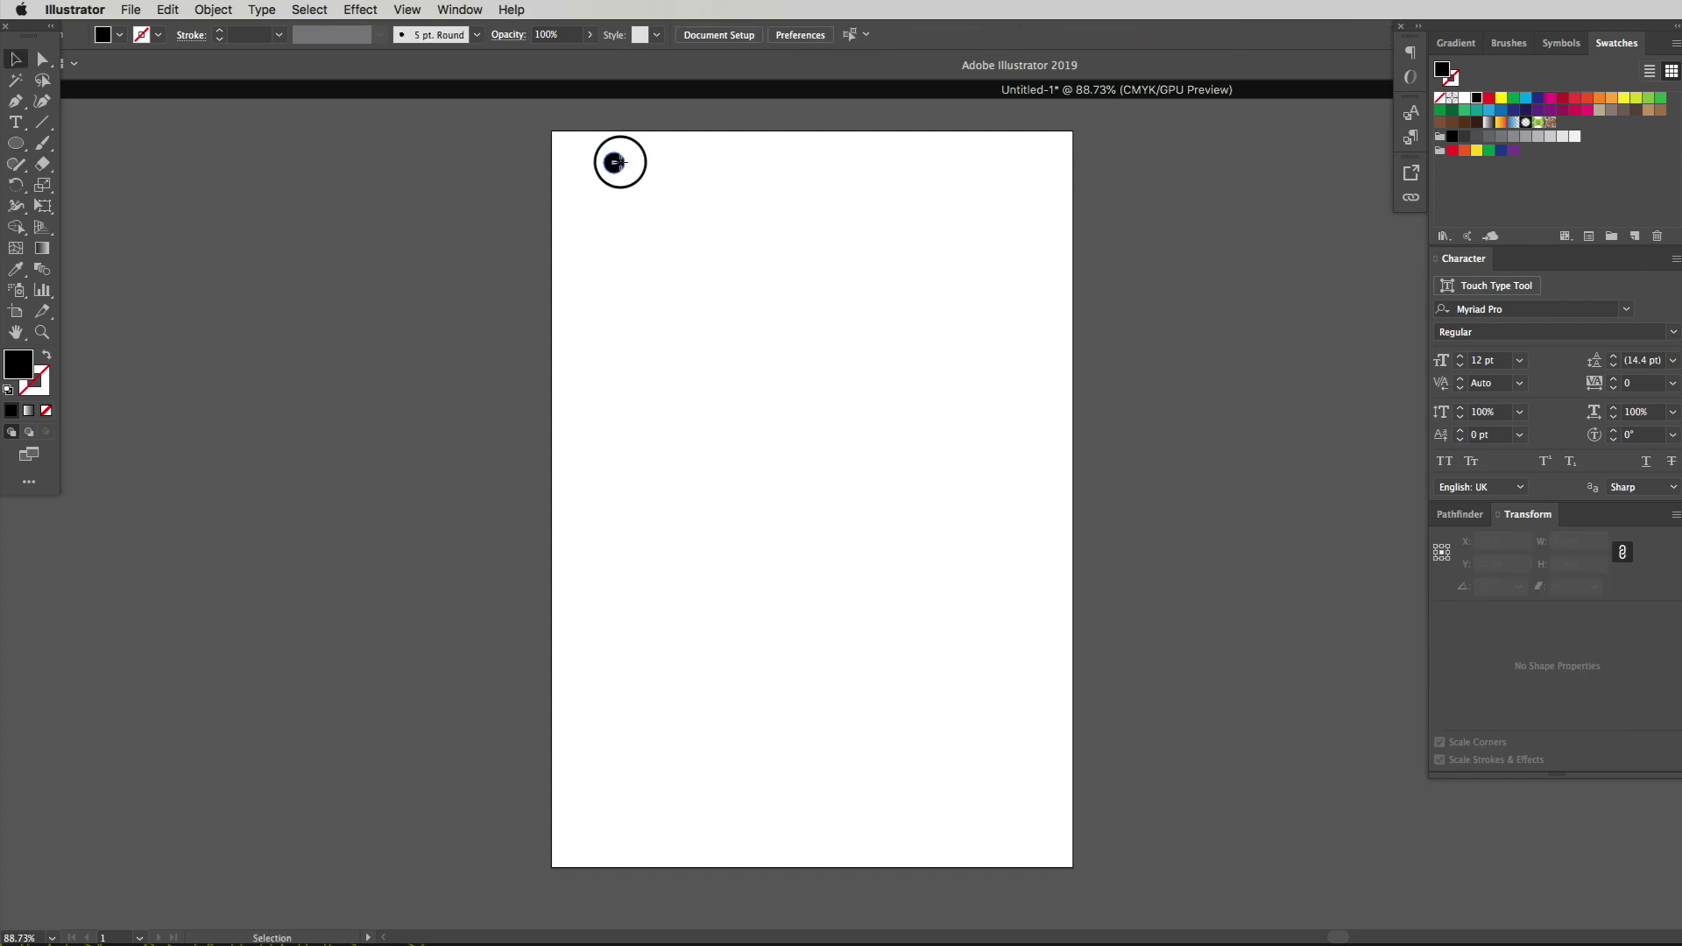
left_click_drag(620, 172, 613, 794)
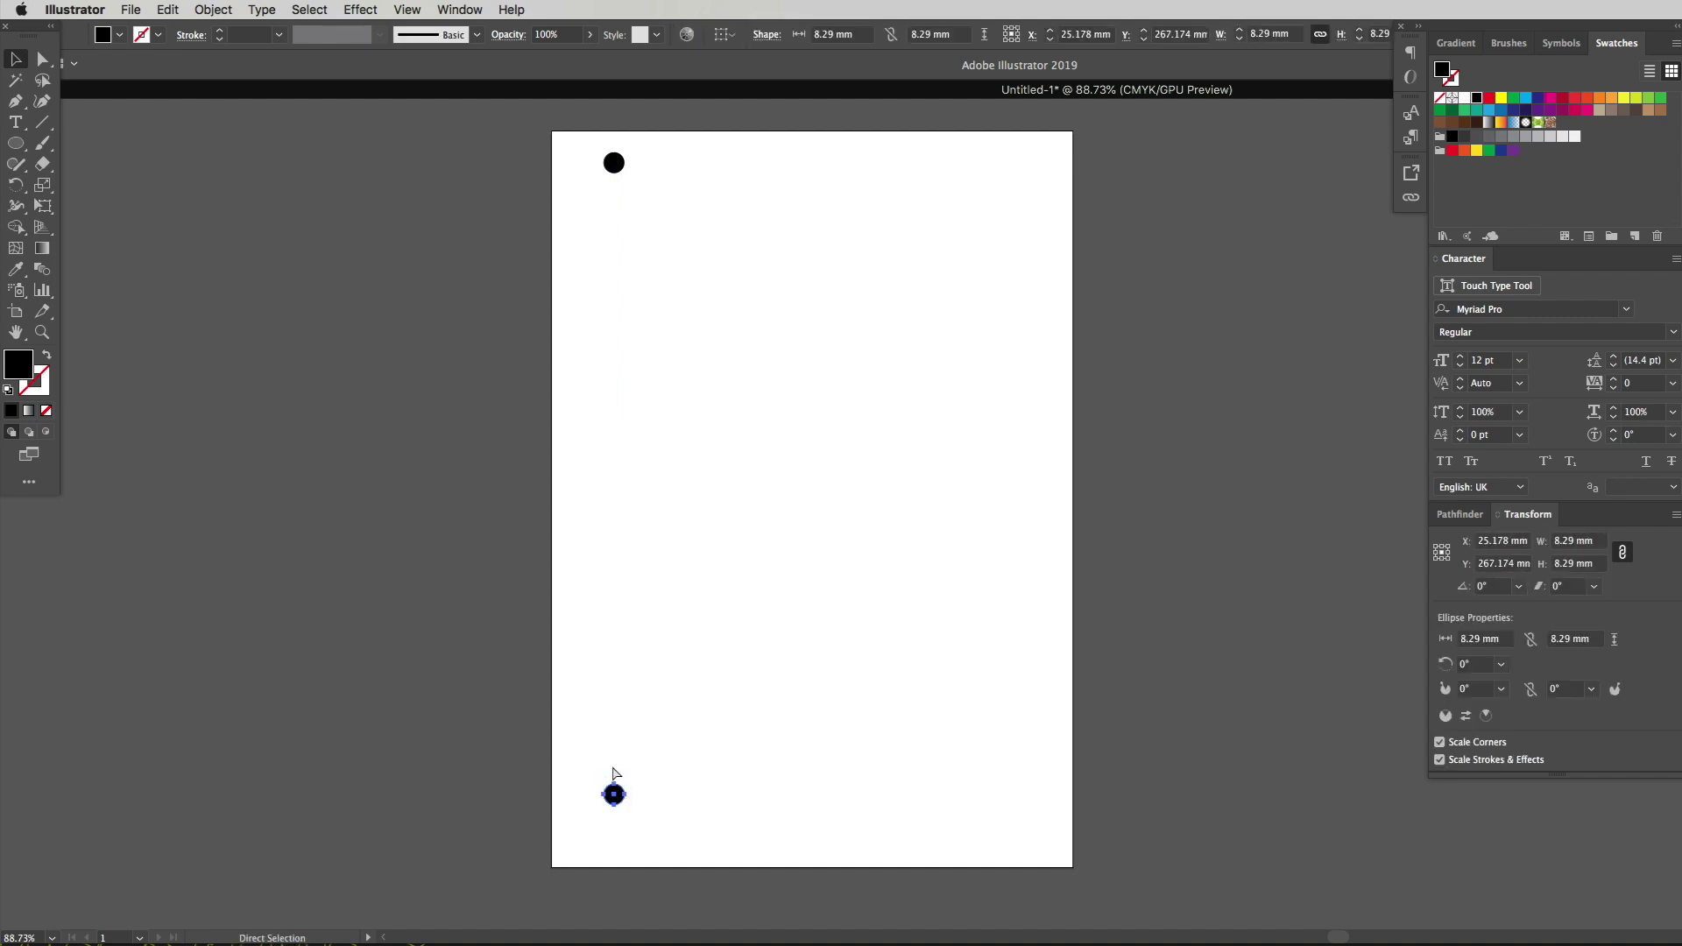
Scale the lower circle down to 2.011 mm around its centre, then fit the page
key("super+space")
left_click_drag(619, 759, 732, 516)
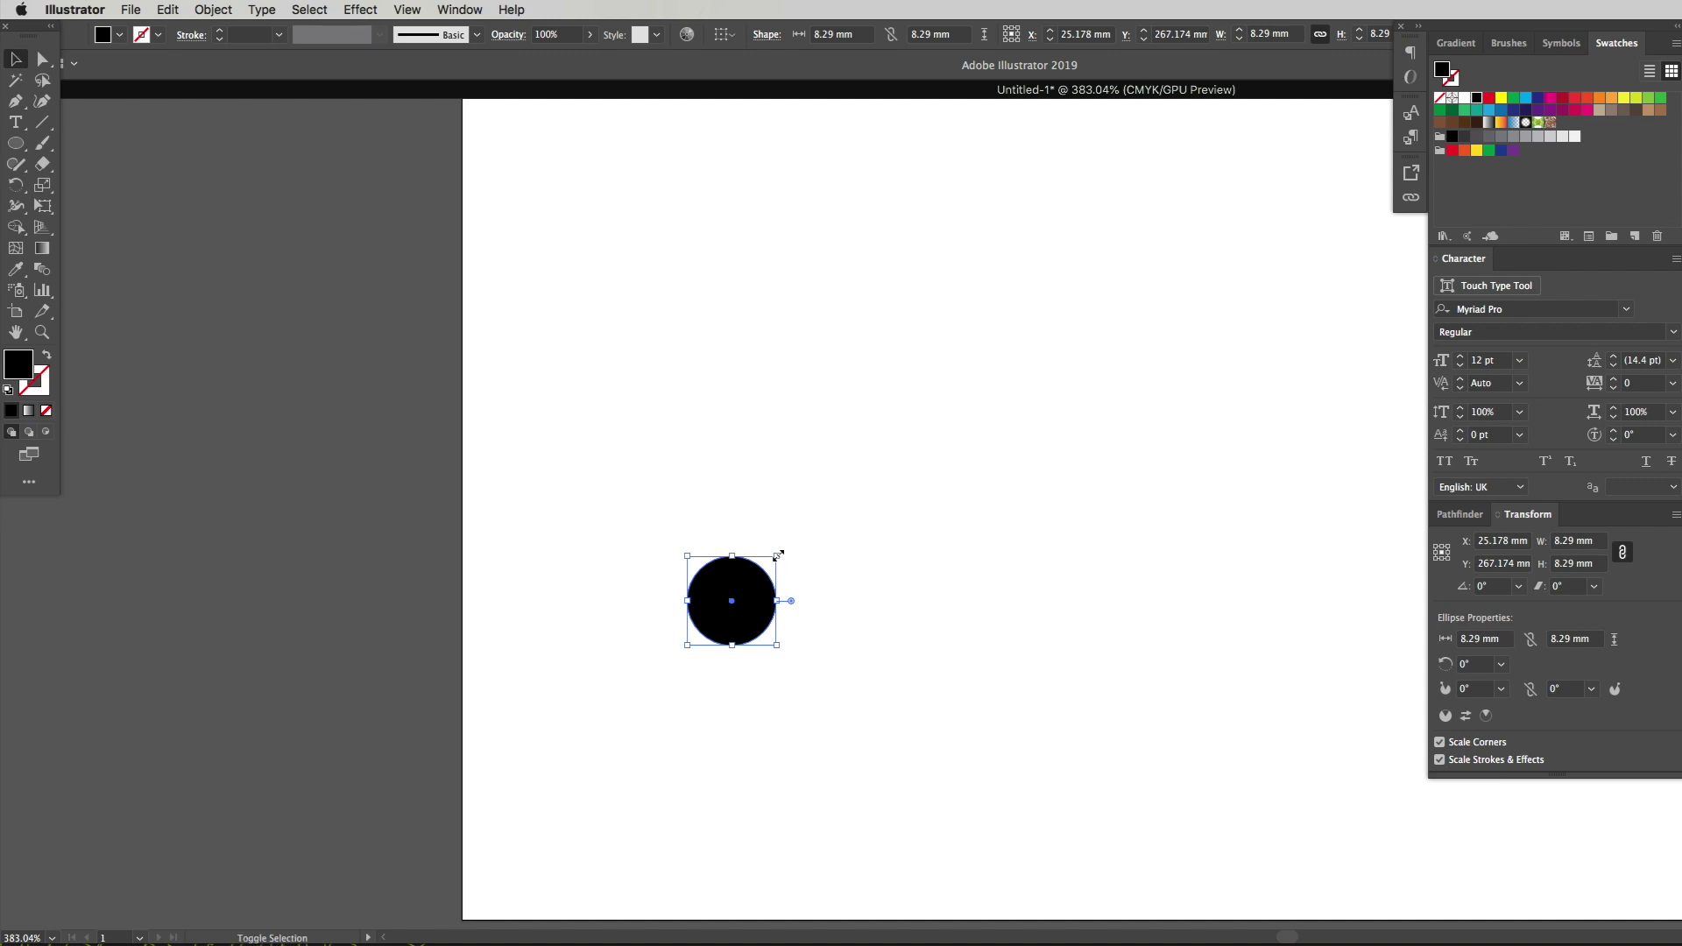
mouse_move(732, 601)
left_mouse_down()
mouse_move(762, 556)
mouse_move(743, 588)
left_mouse_up()
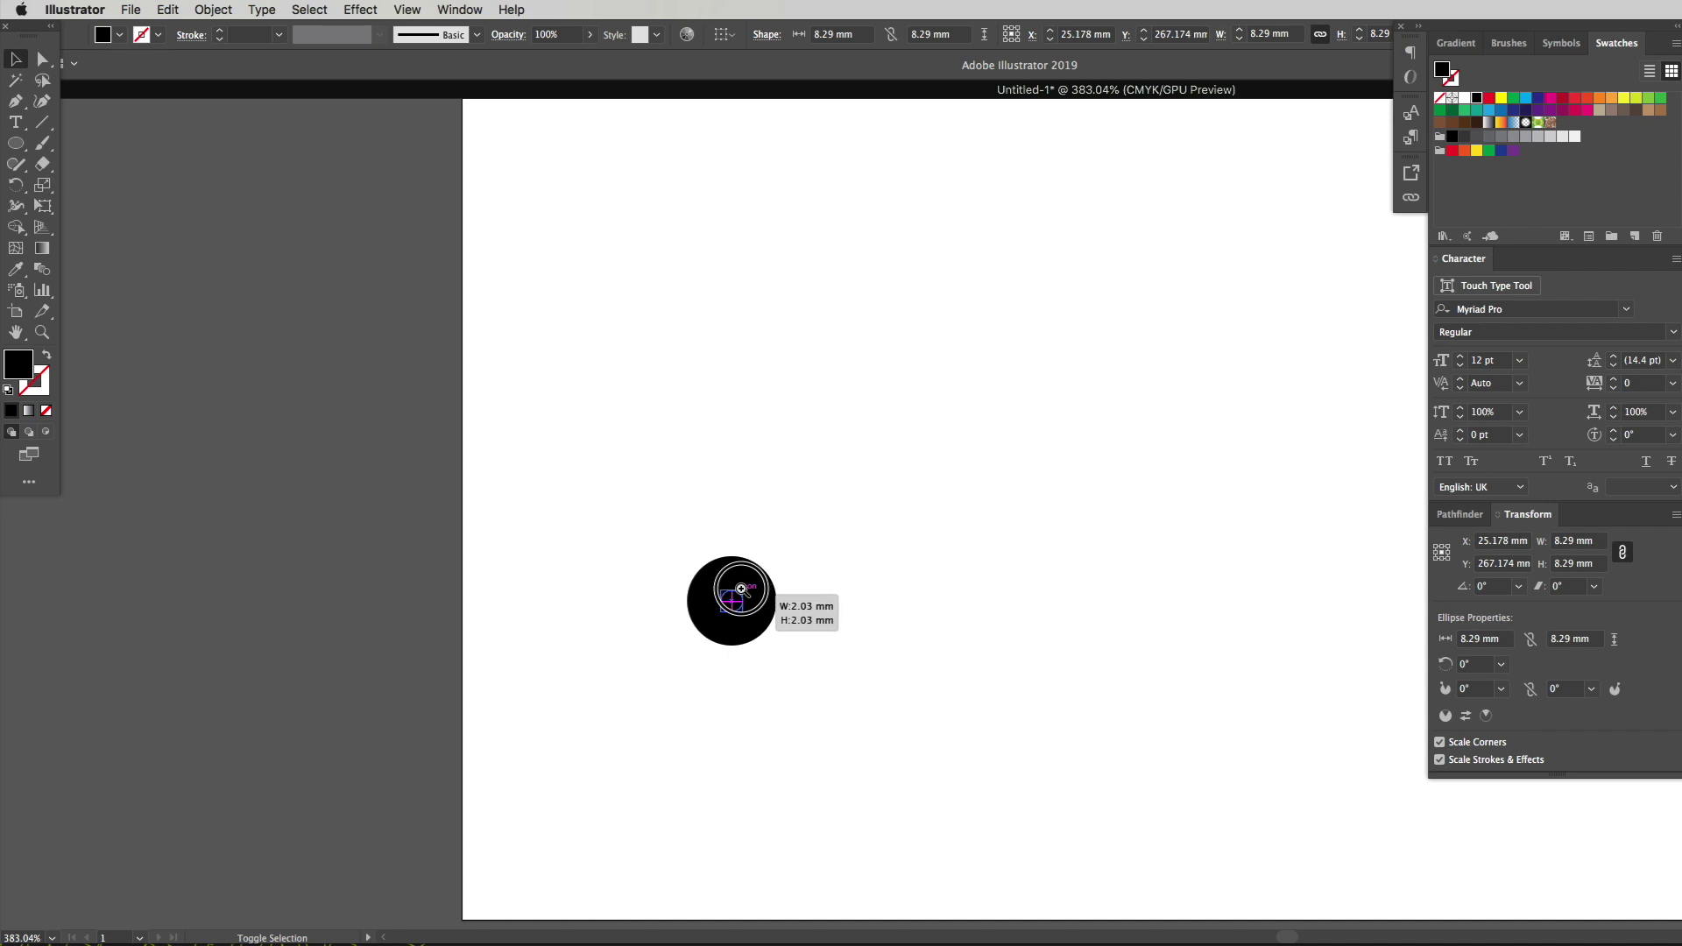
left_click_drag(742, 589, 744, 588)
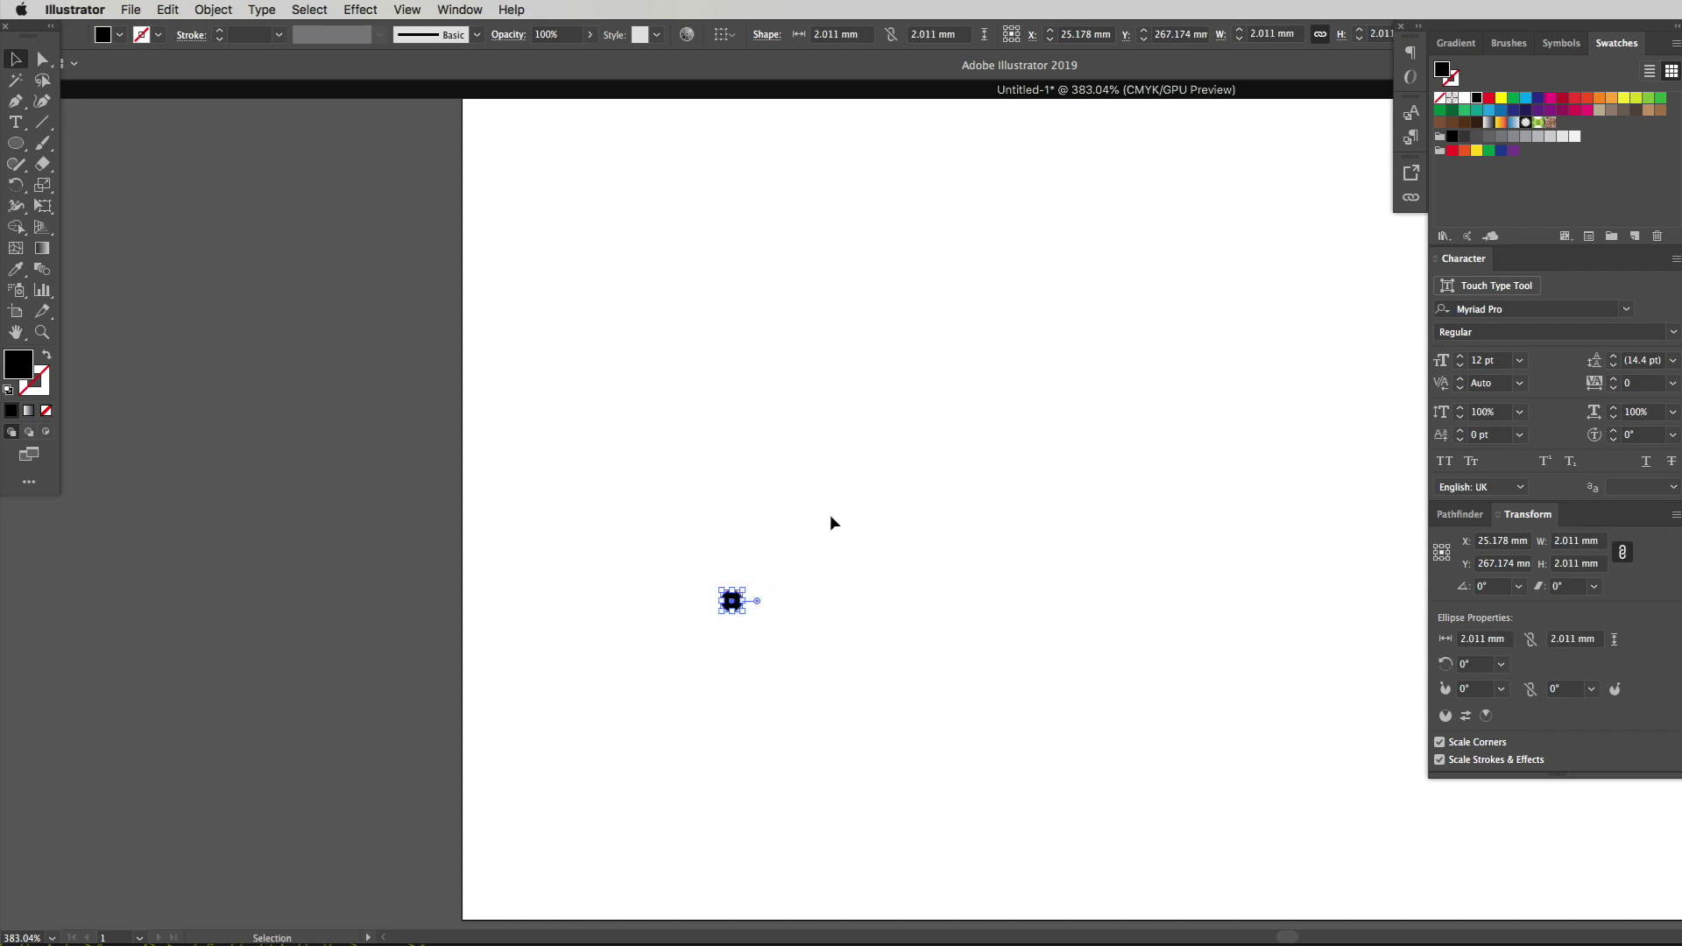
key("super+0")
key("shift+super+a")
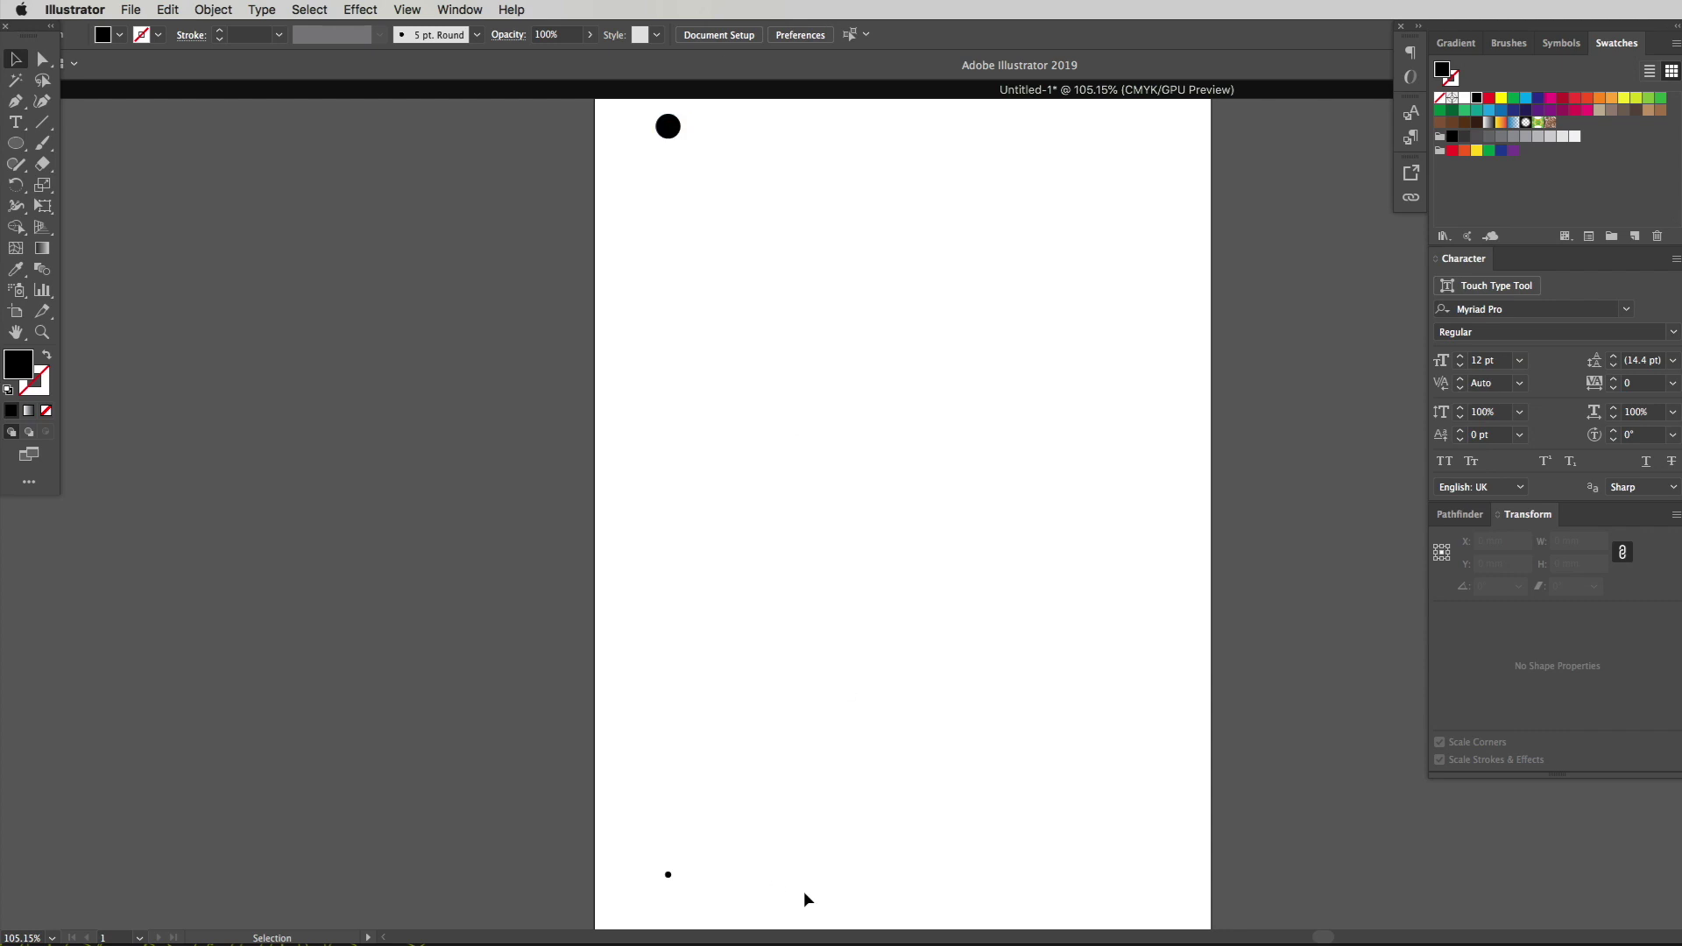
Select both circles and apply Object > Blend > Make to join them
left_click_drag(851, 904, 687, 375)
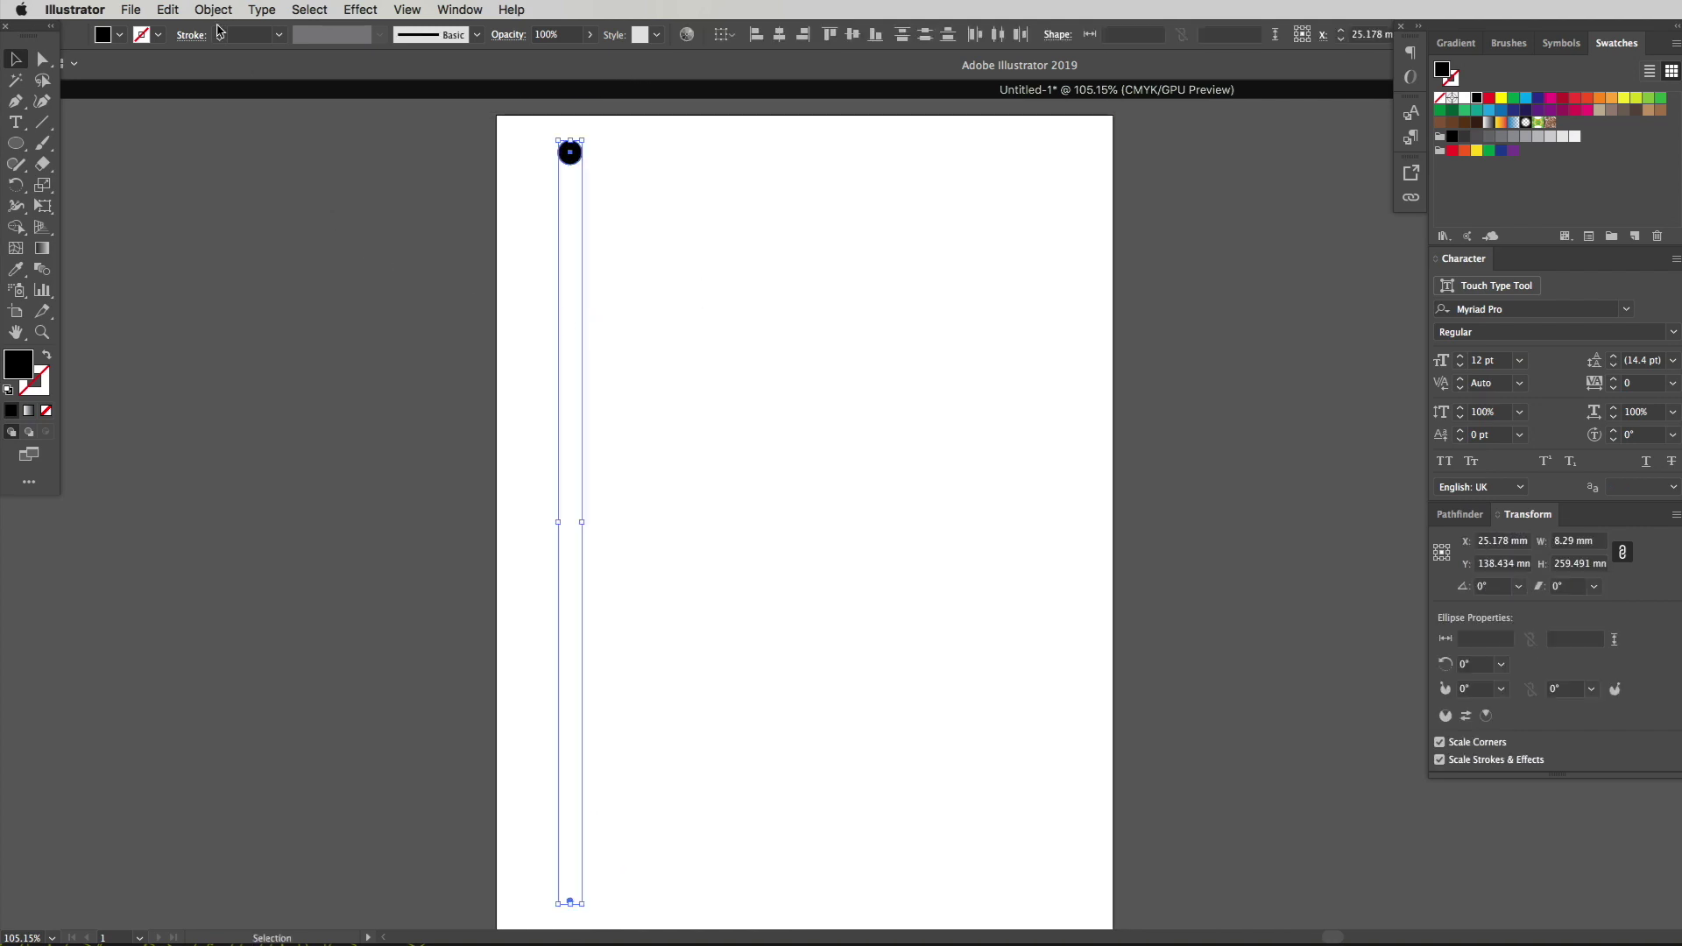
left_click(213, 10)
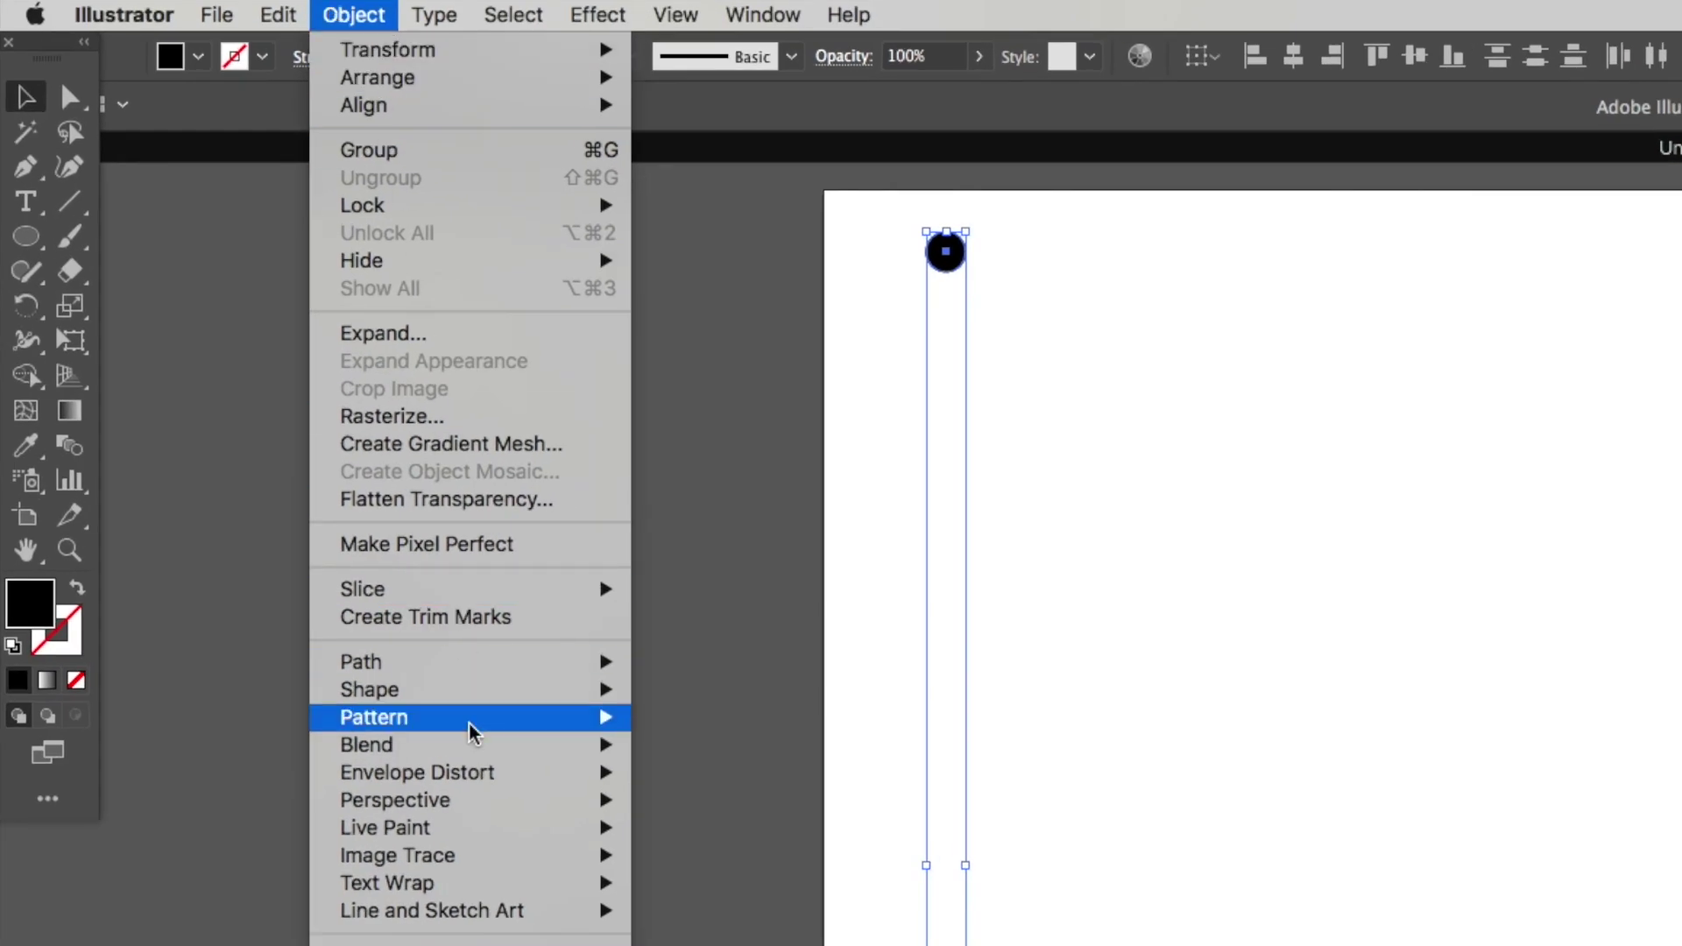
mouse_move(471, 750)
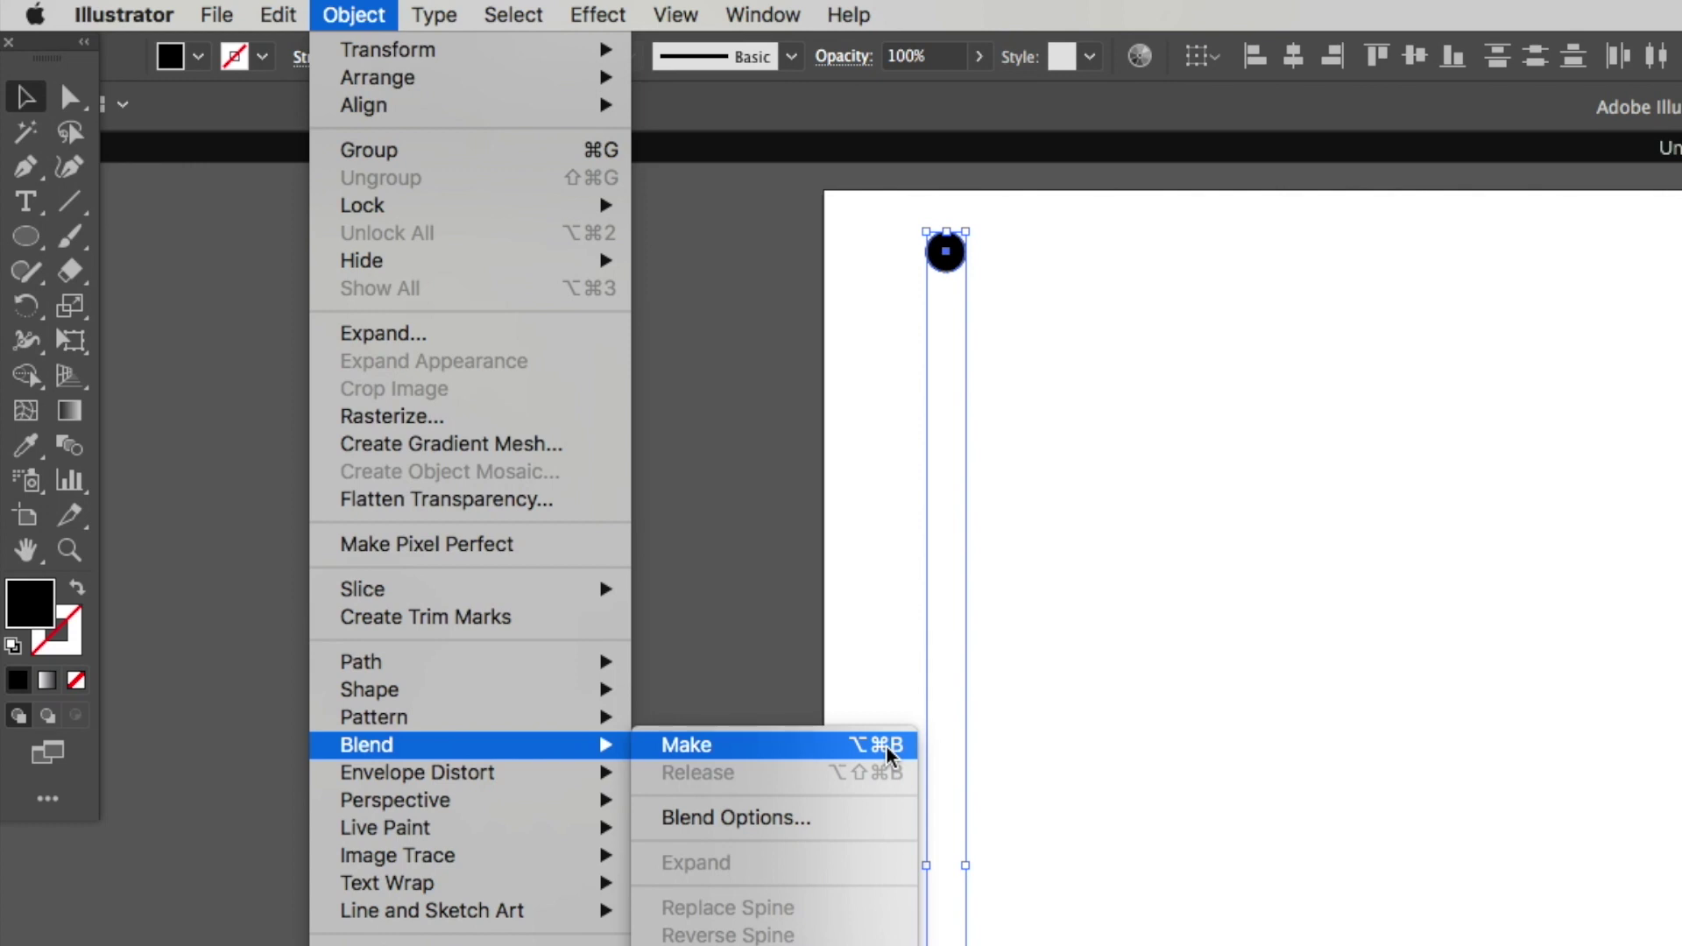
left_click(888, 753)
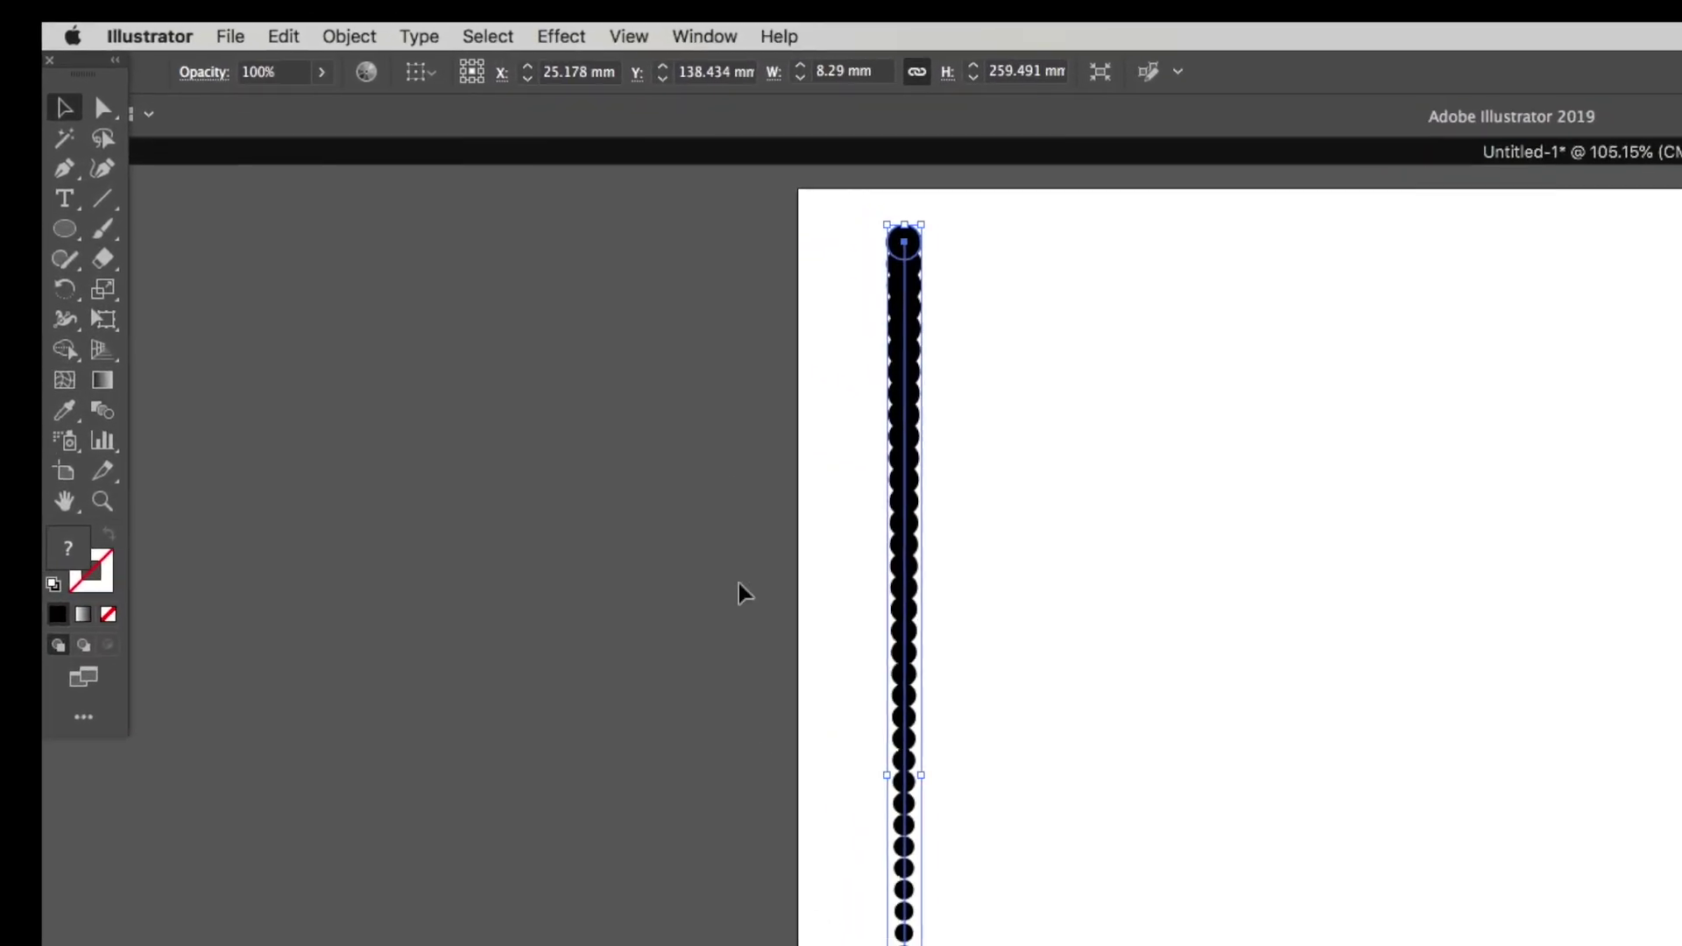
In Blend Options, choose Specified Steps with Preview on and try 30 steps
left_click(348, 36)
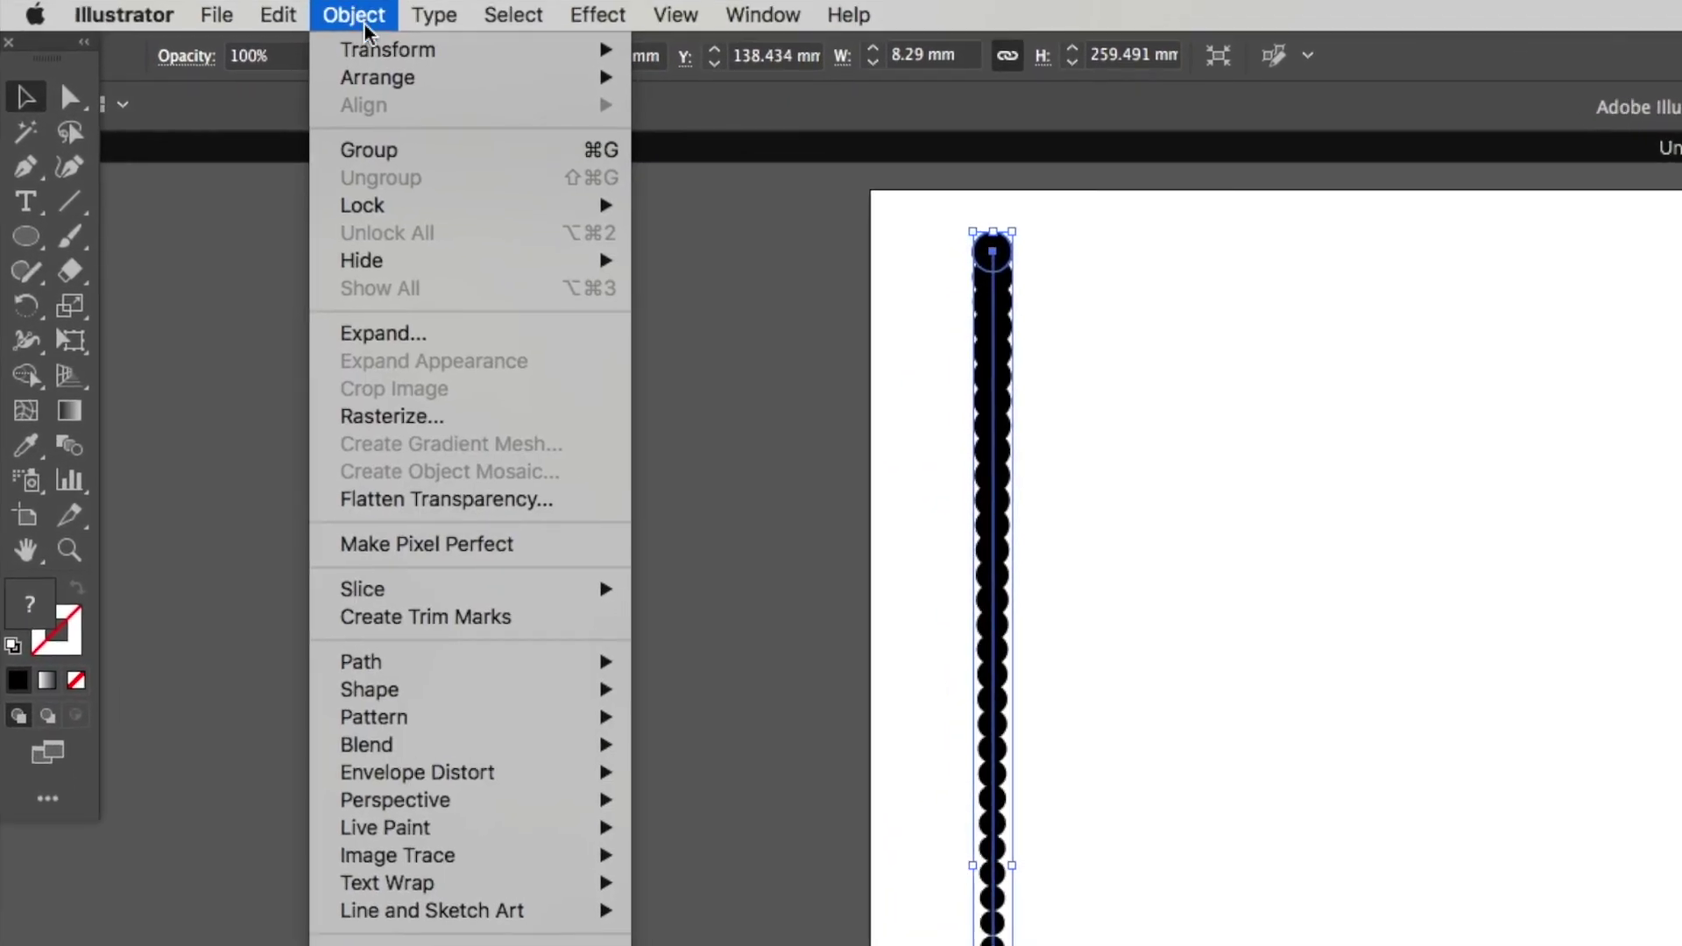
mouse_move(496, 679)
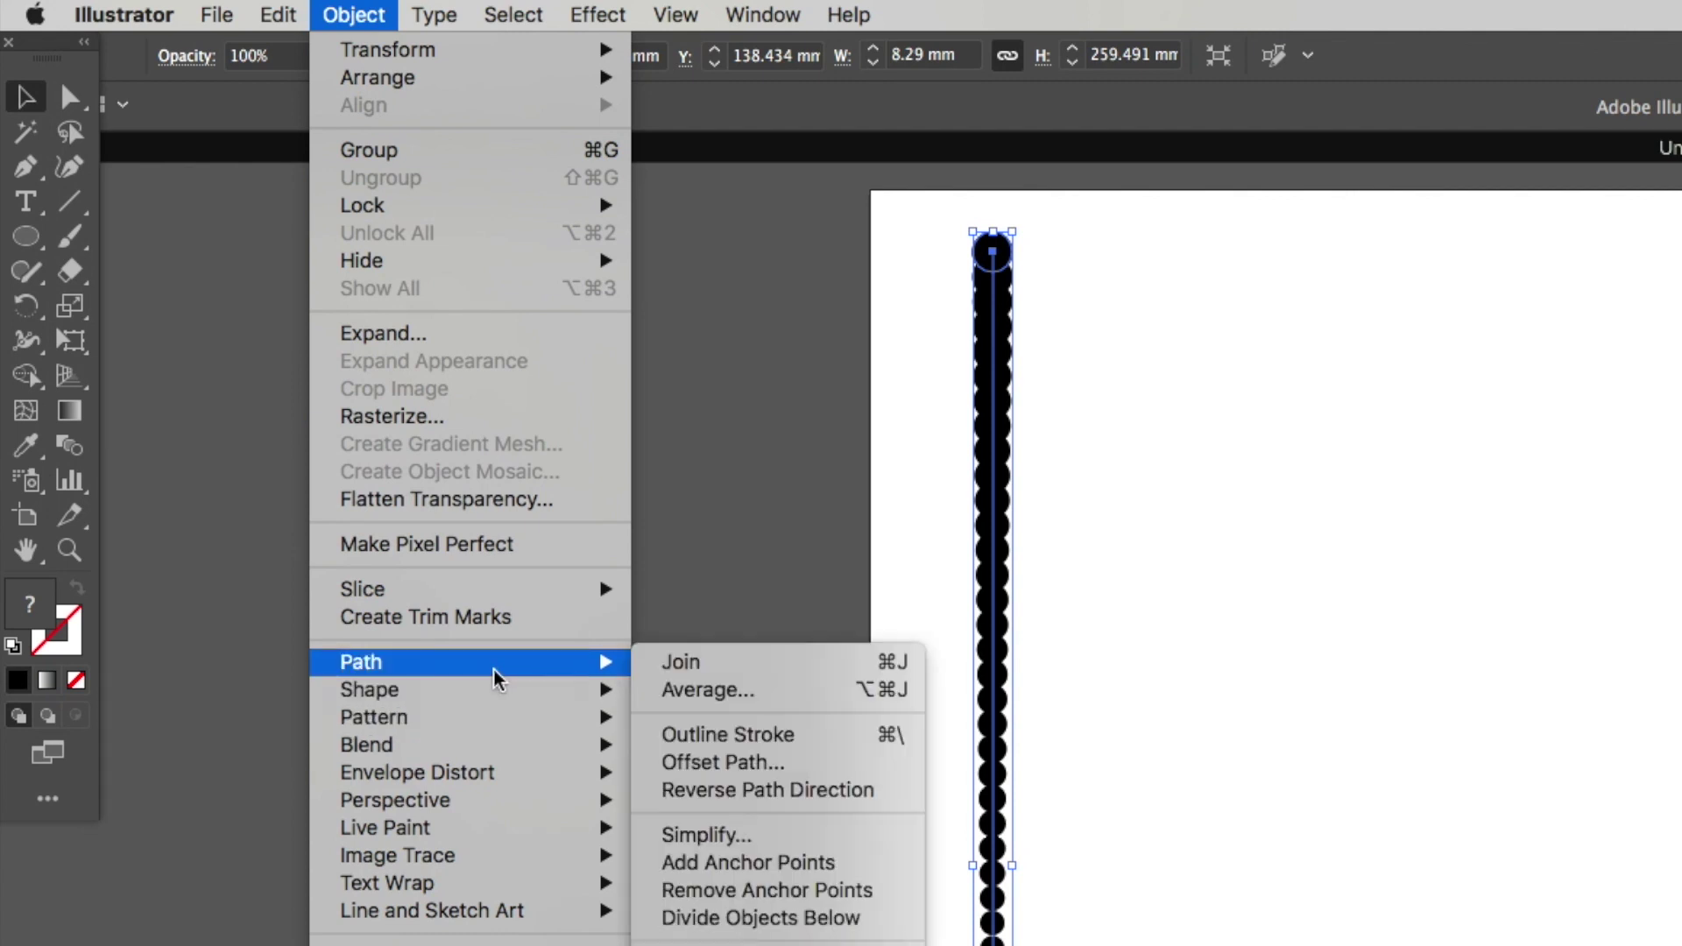
mouse_move(488, 744)
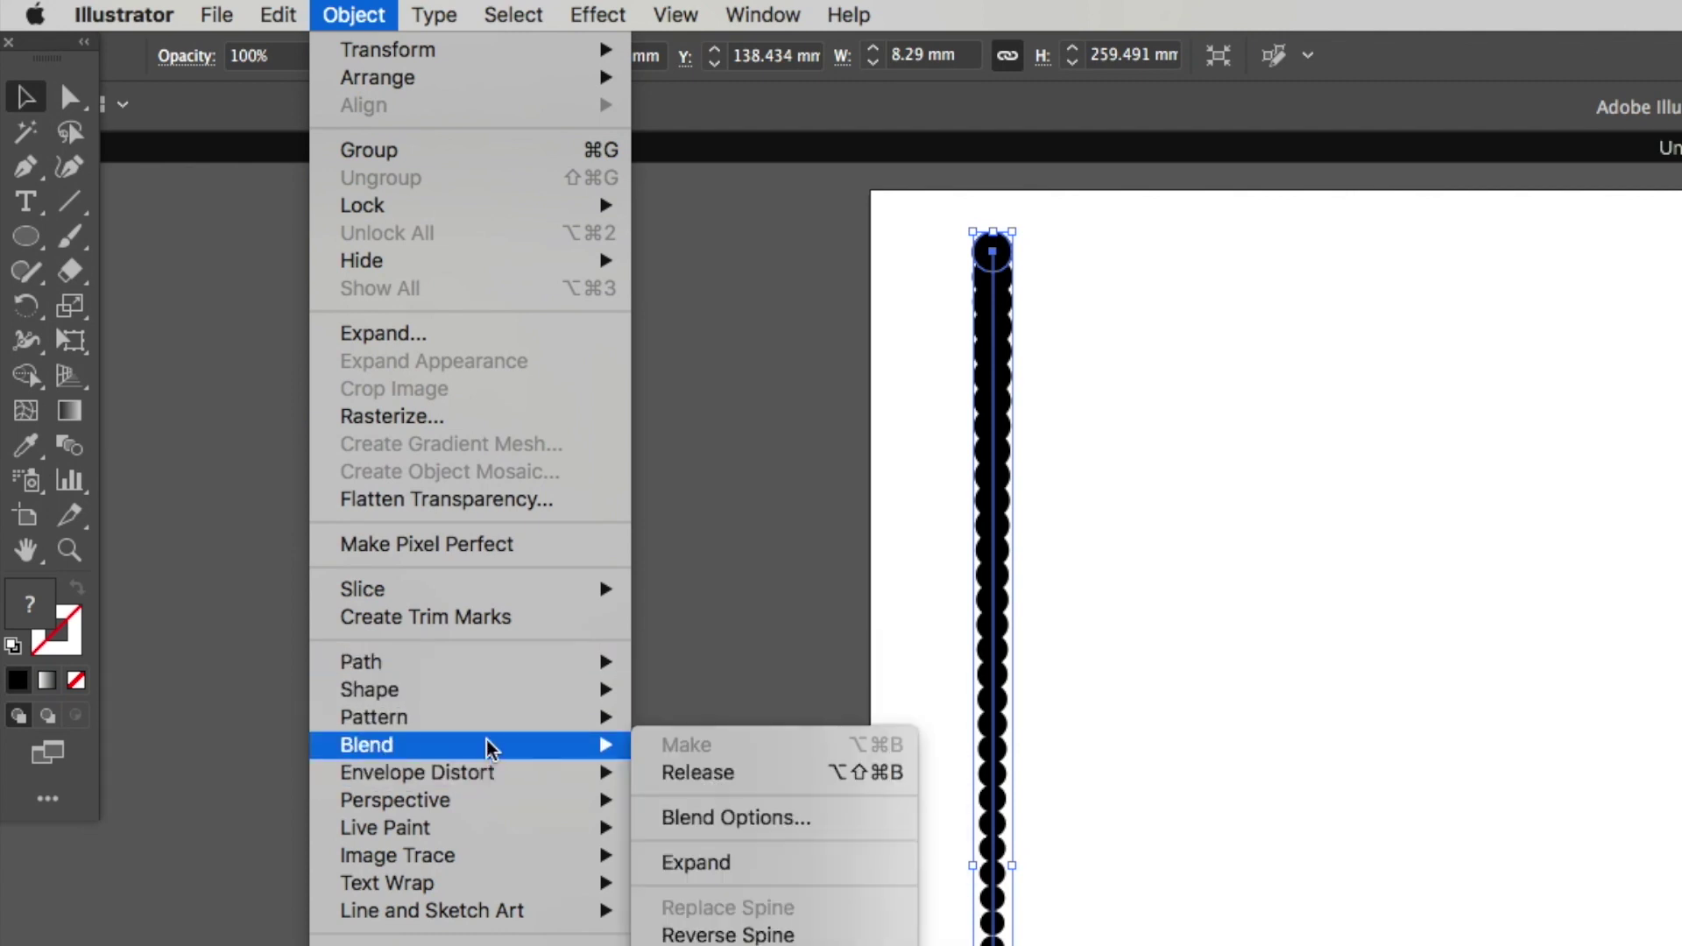
left_click(762, 817)
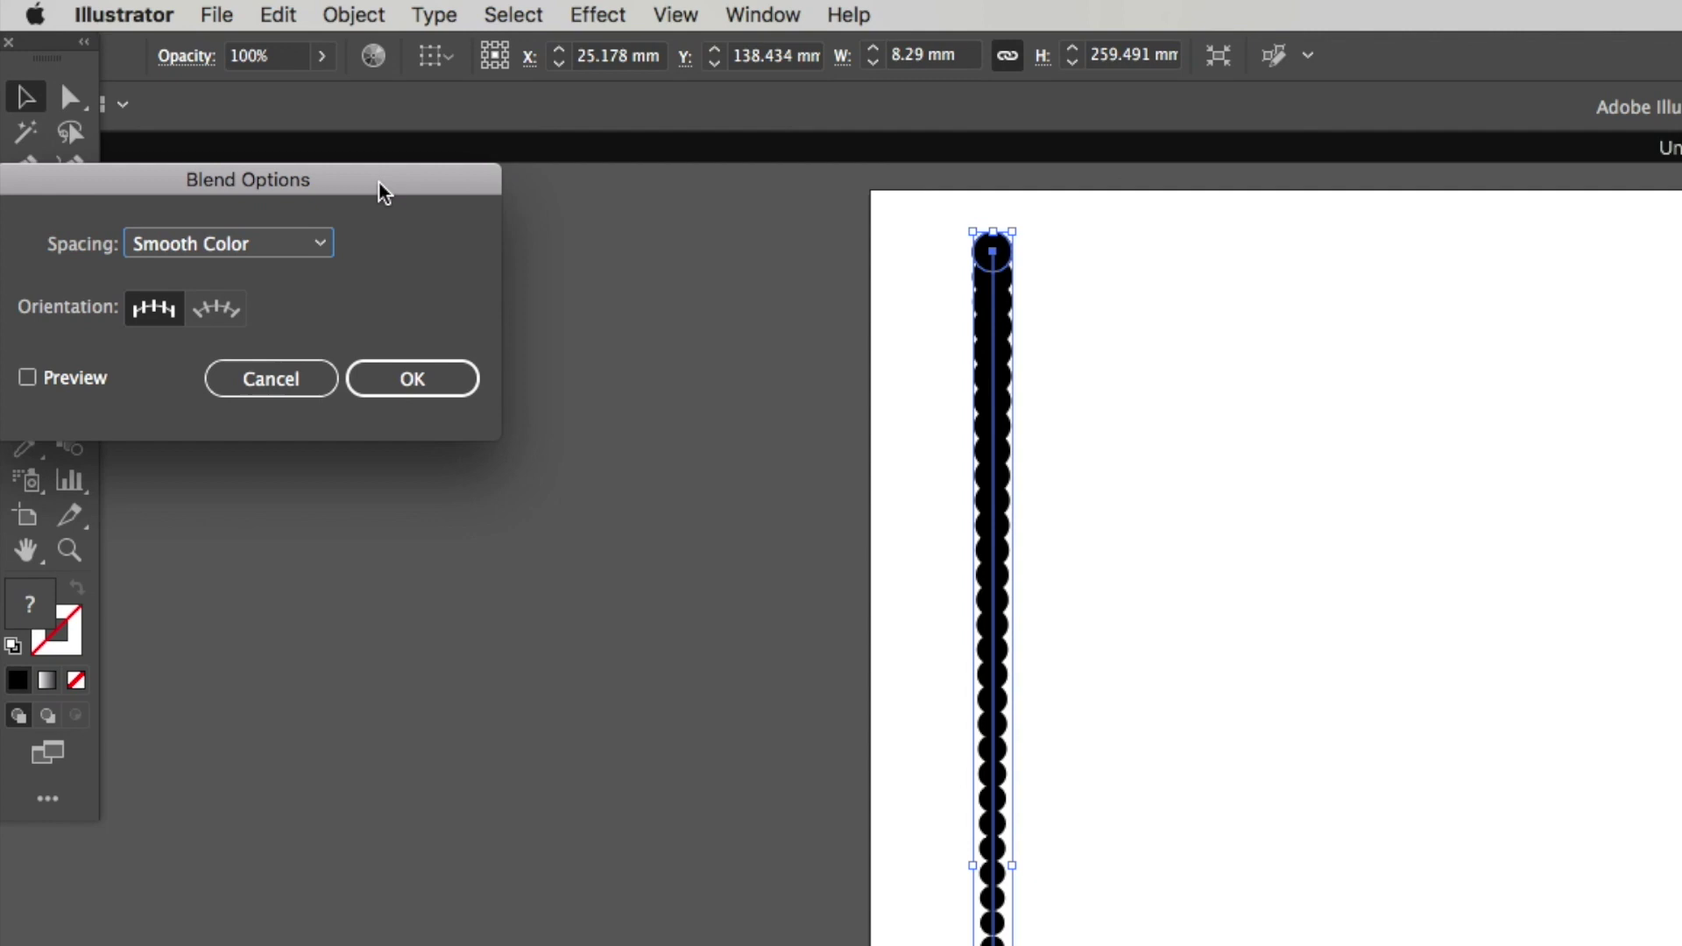
left_click_drag(382, 191, 1506, 357)
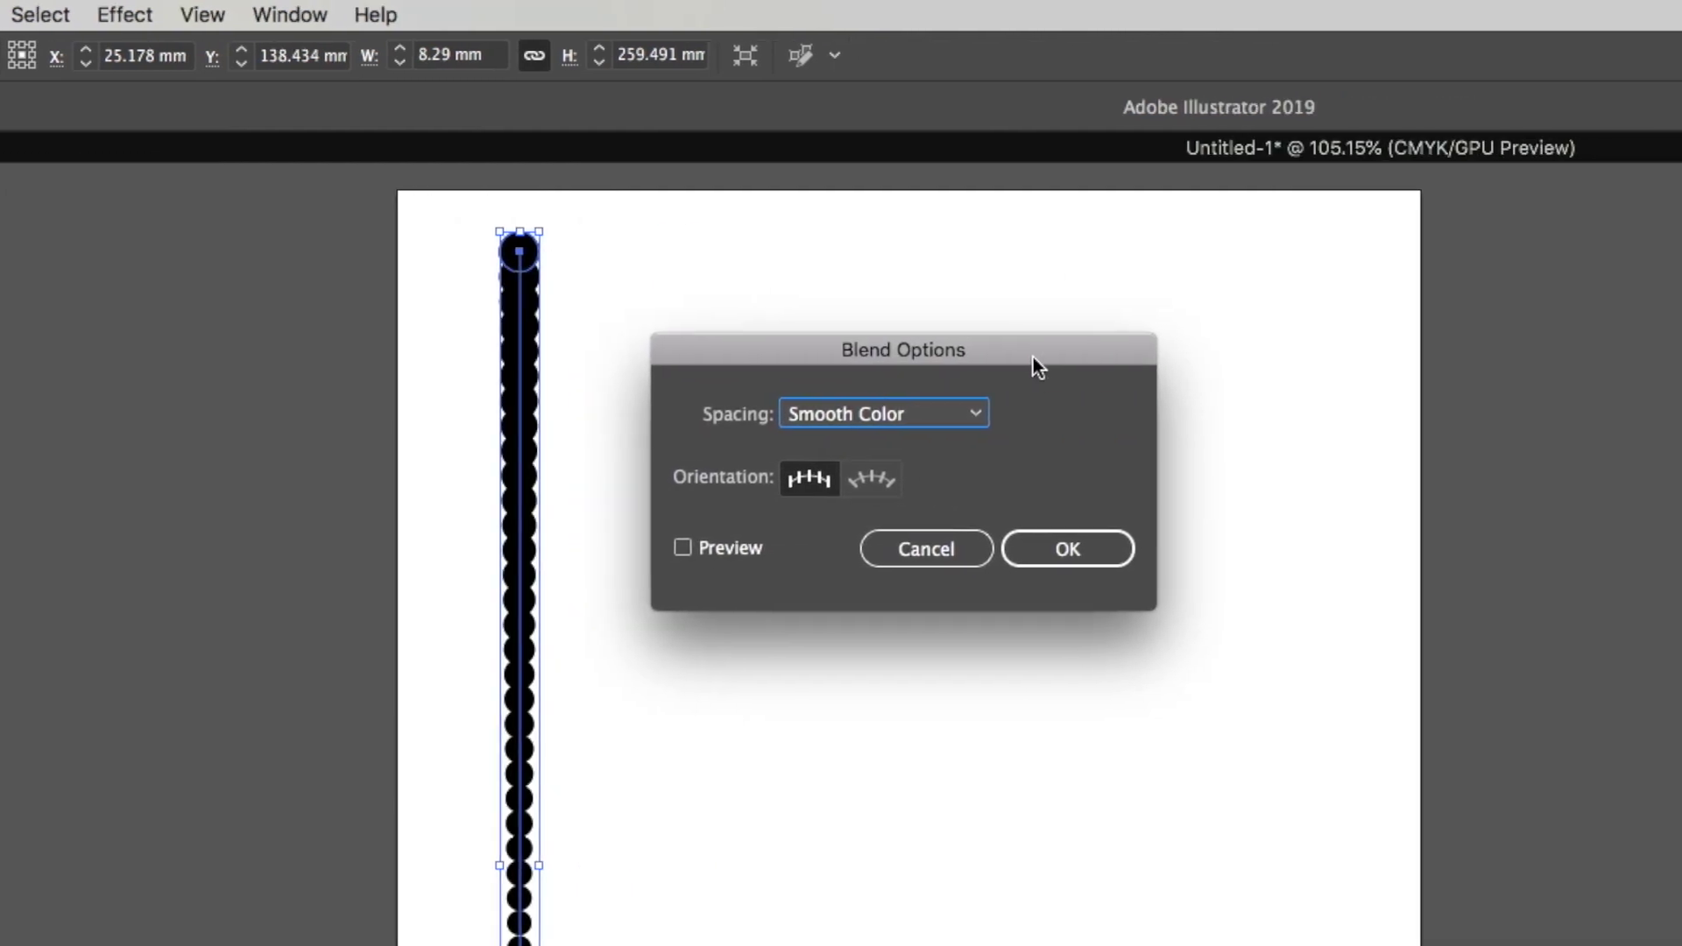
left_click(885, 418)
left_click(888, 480)
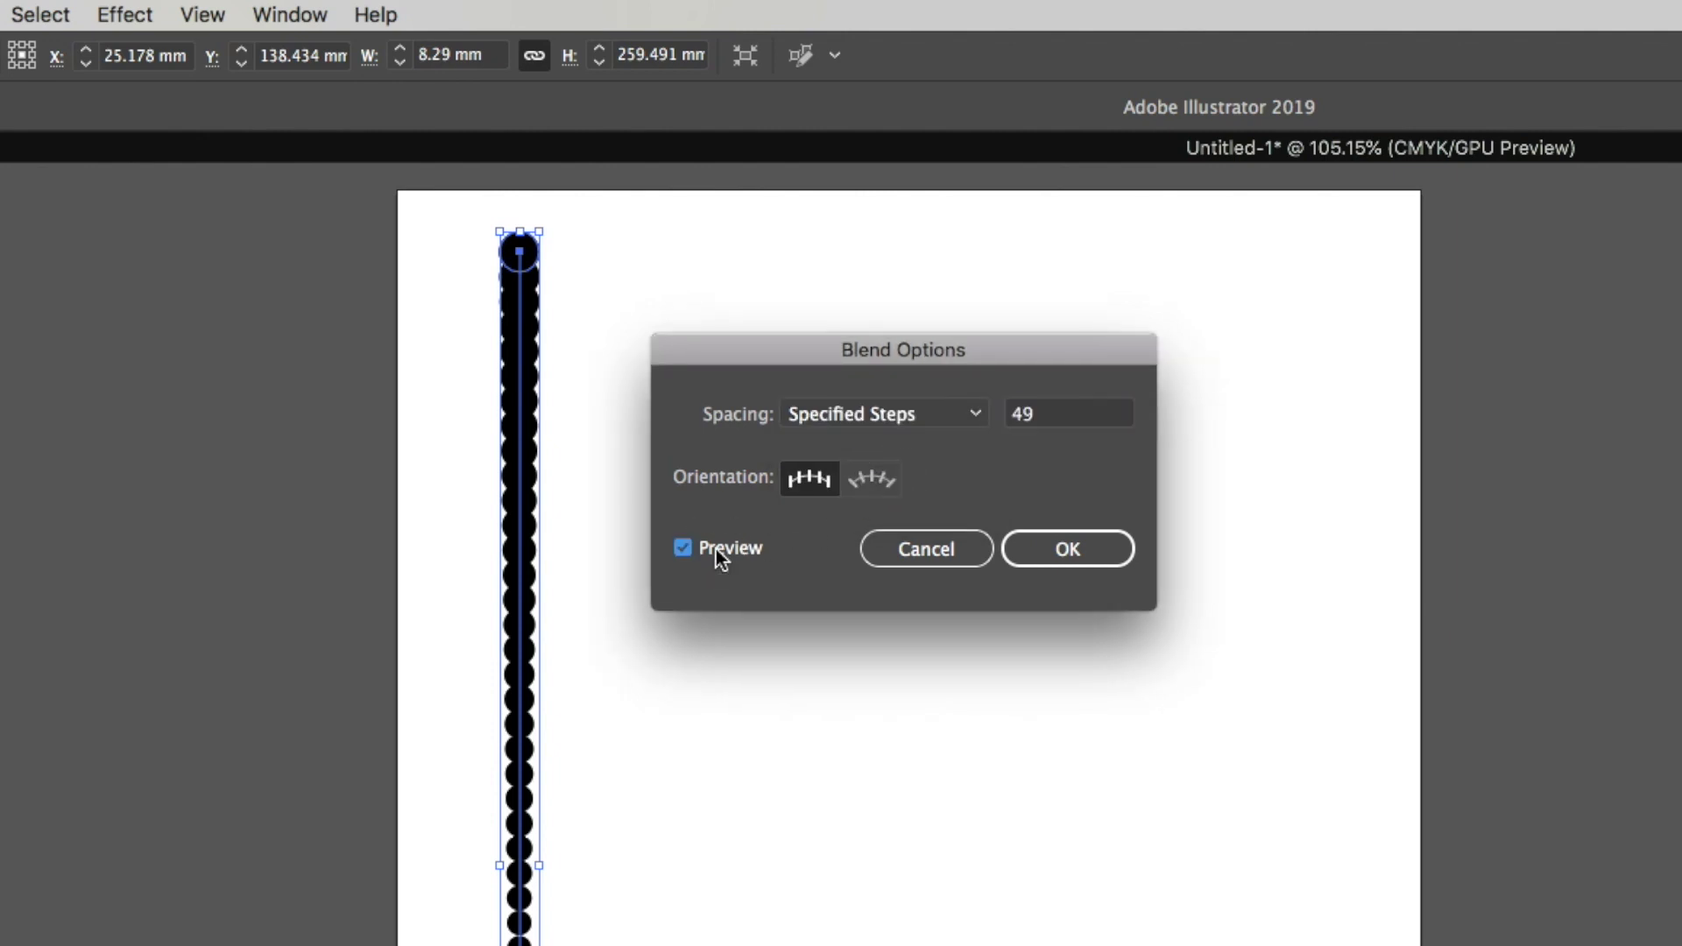
double_click(1025, 413)
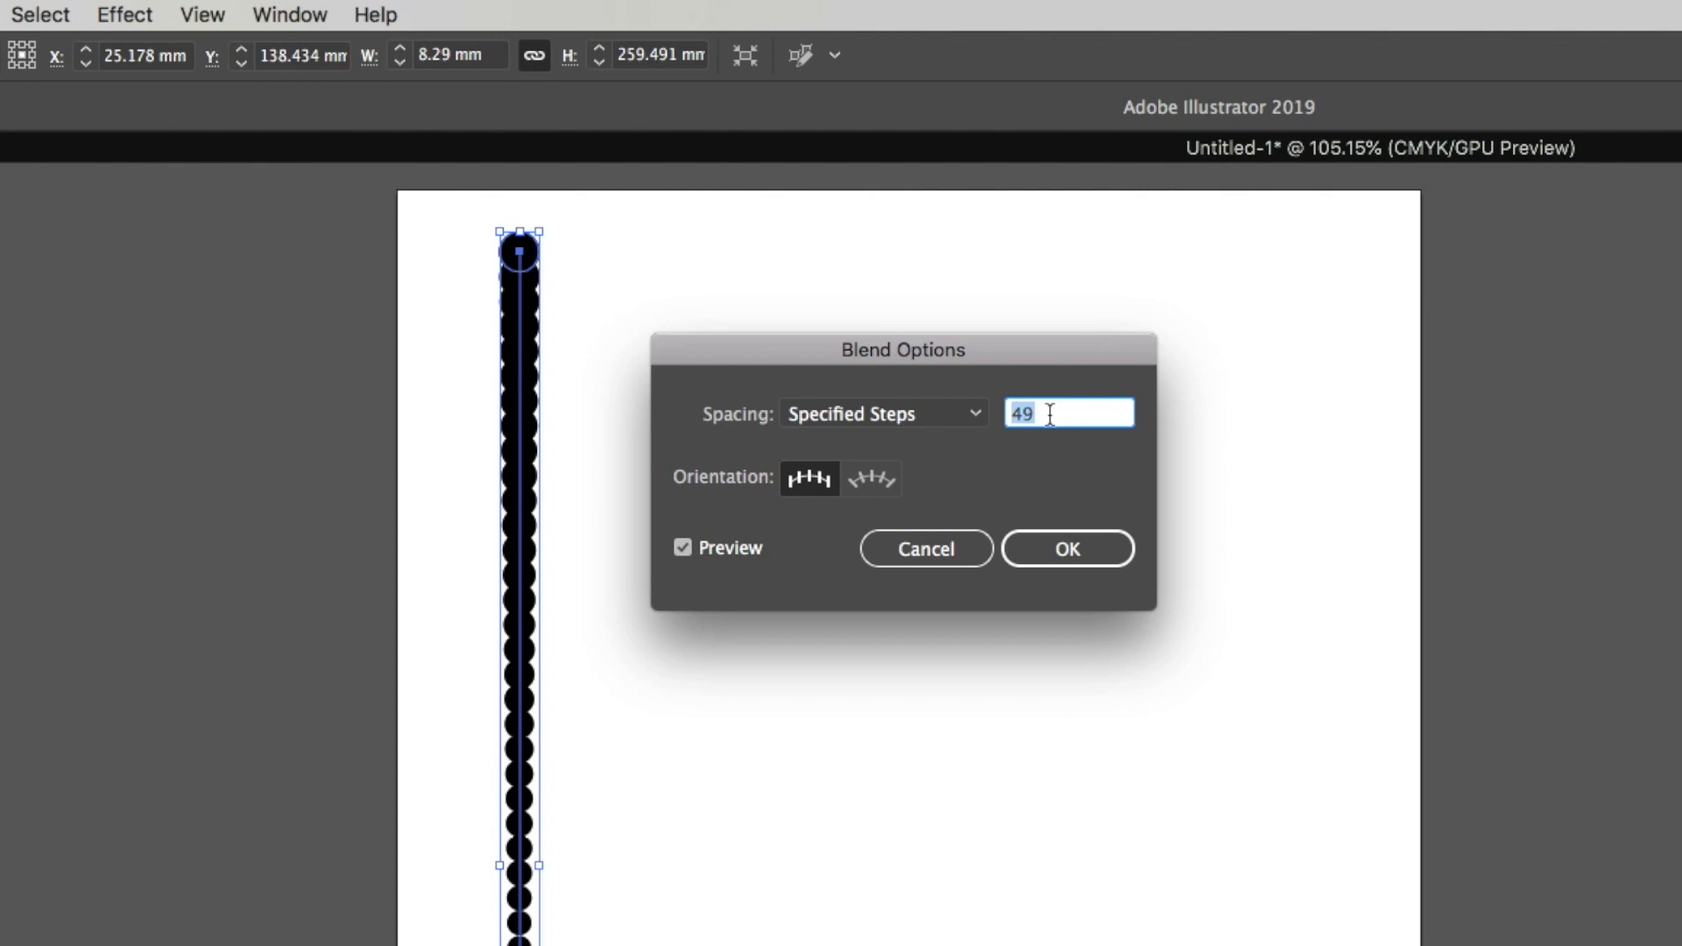
type("30")
key("Tab")
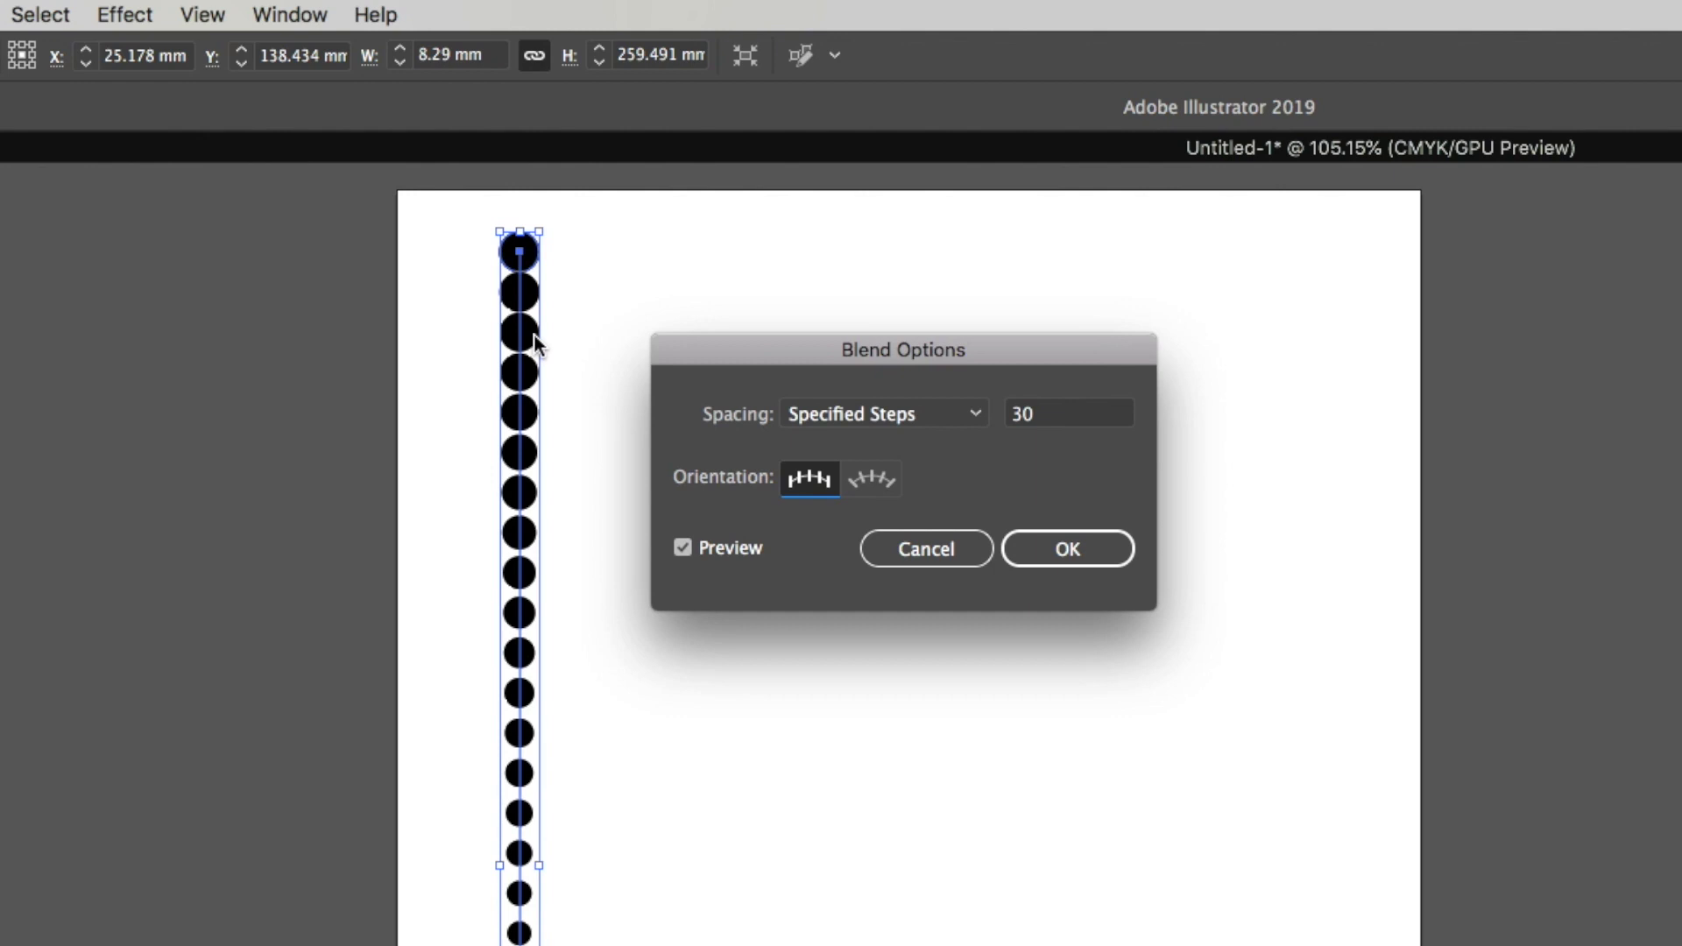
Change the blend step count to 31 and confirm
left_click(1081, 417)
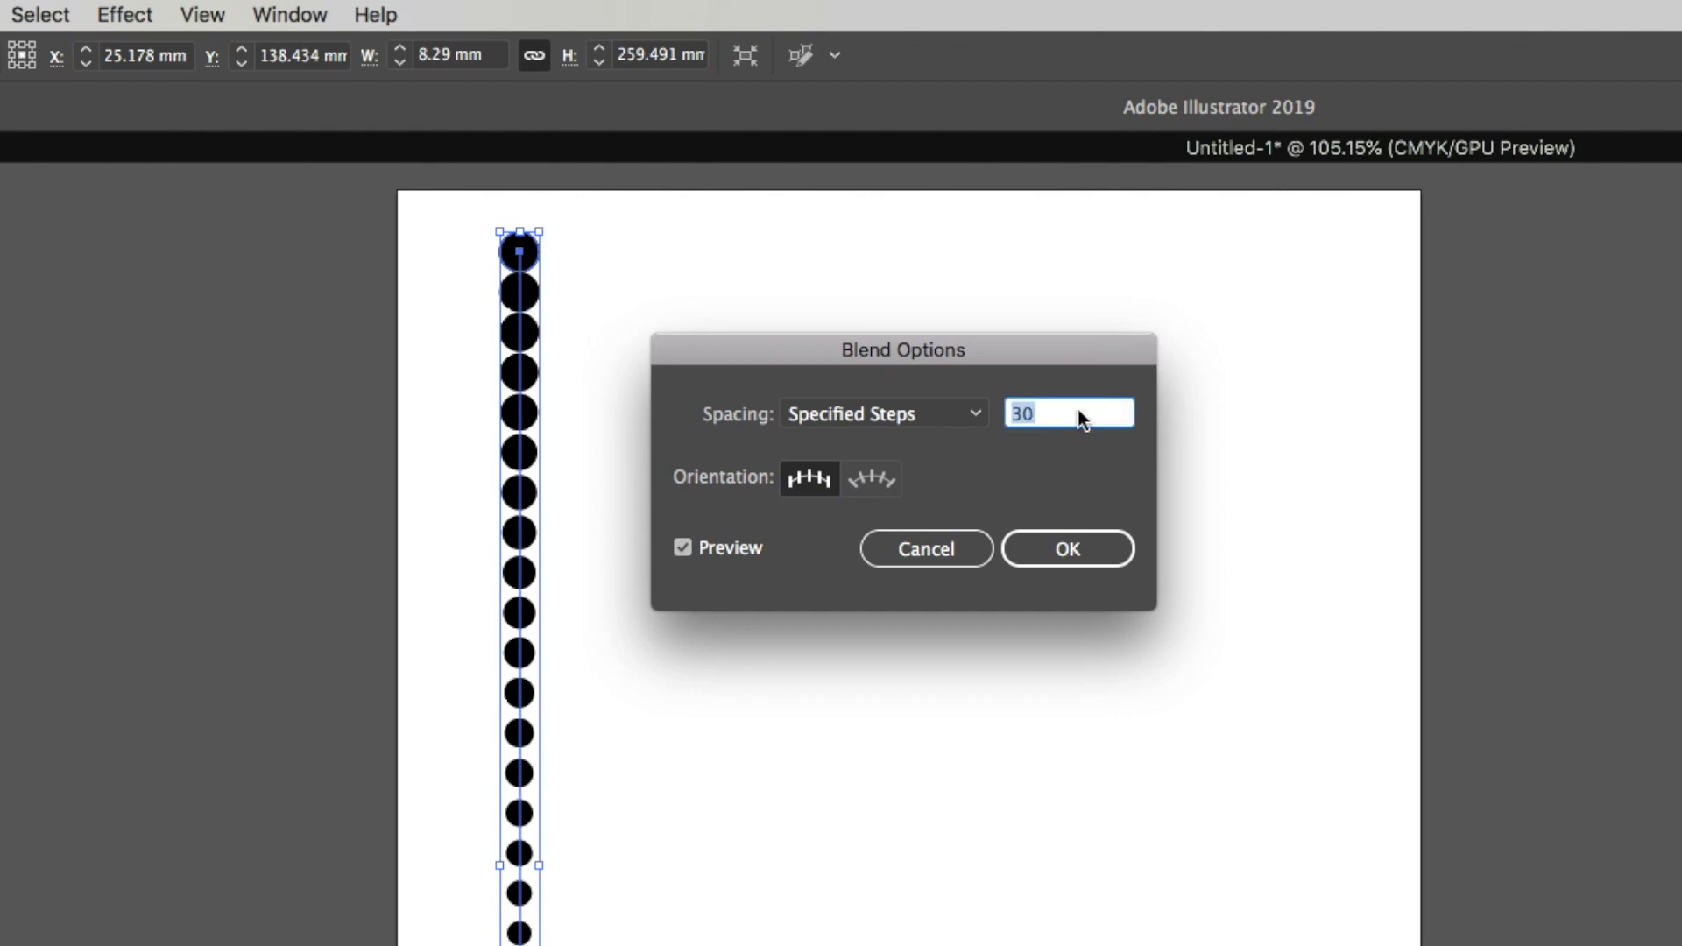
type("31")
key("Tab")
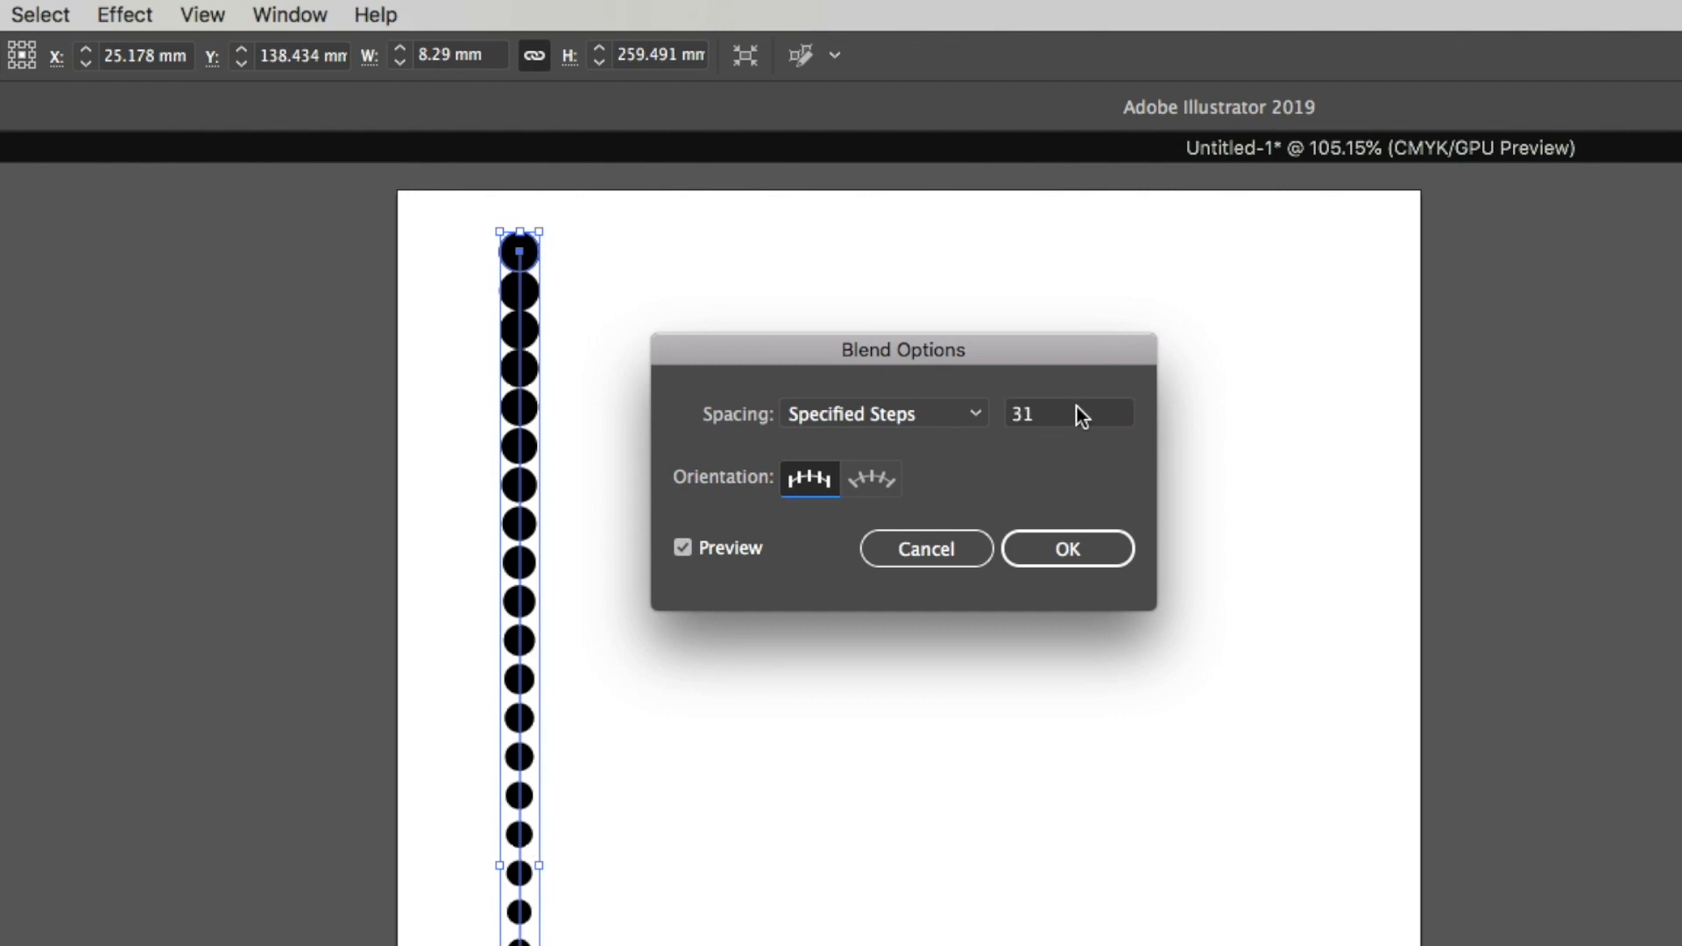
left_click(1023, 543)
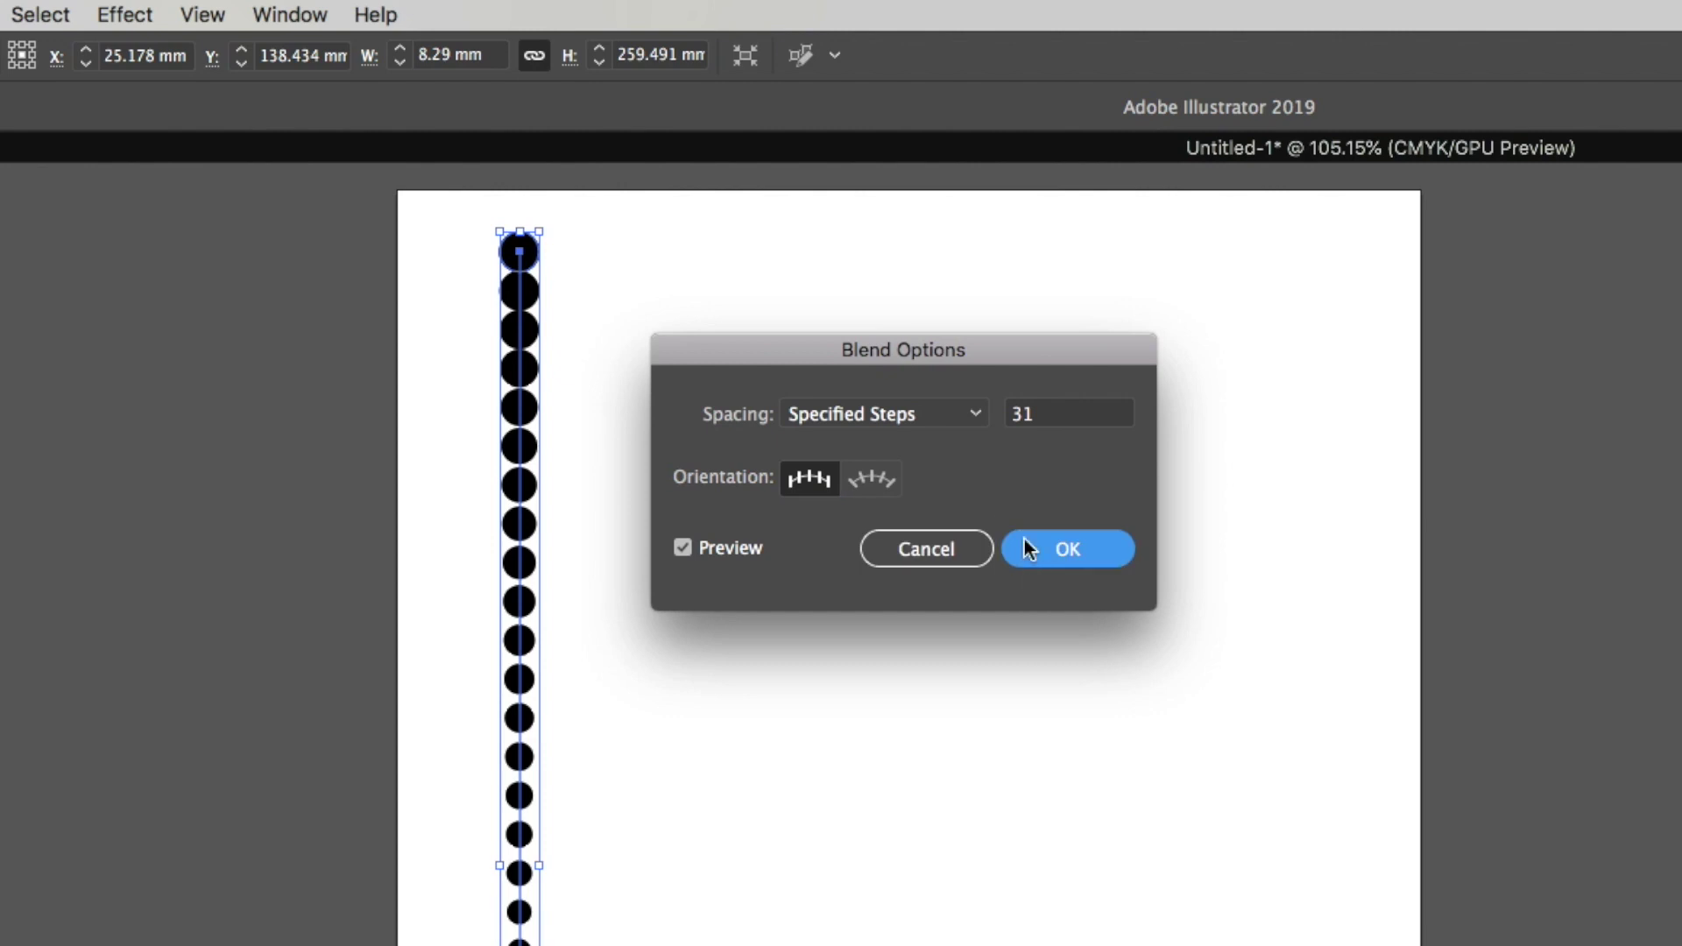
left_click(966, 786)
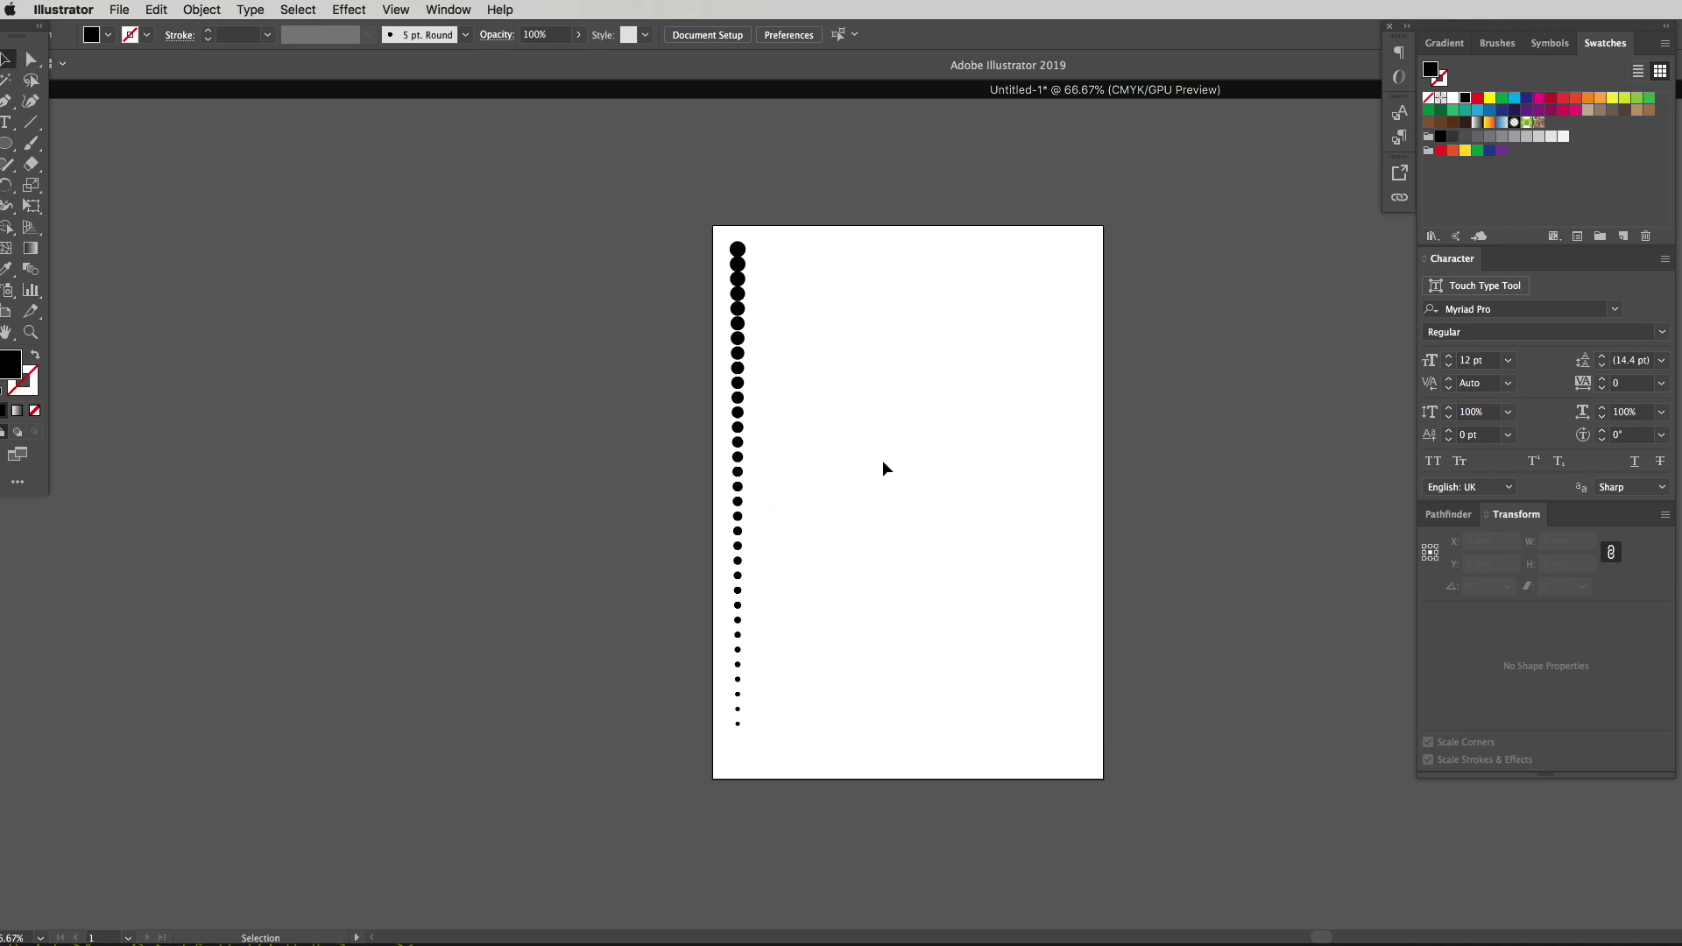
Move the dot column left off the page and add a Transform effect with 200 copies
left_click(734, 385)
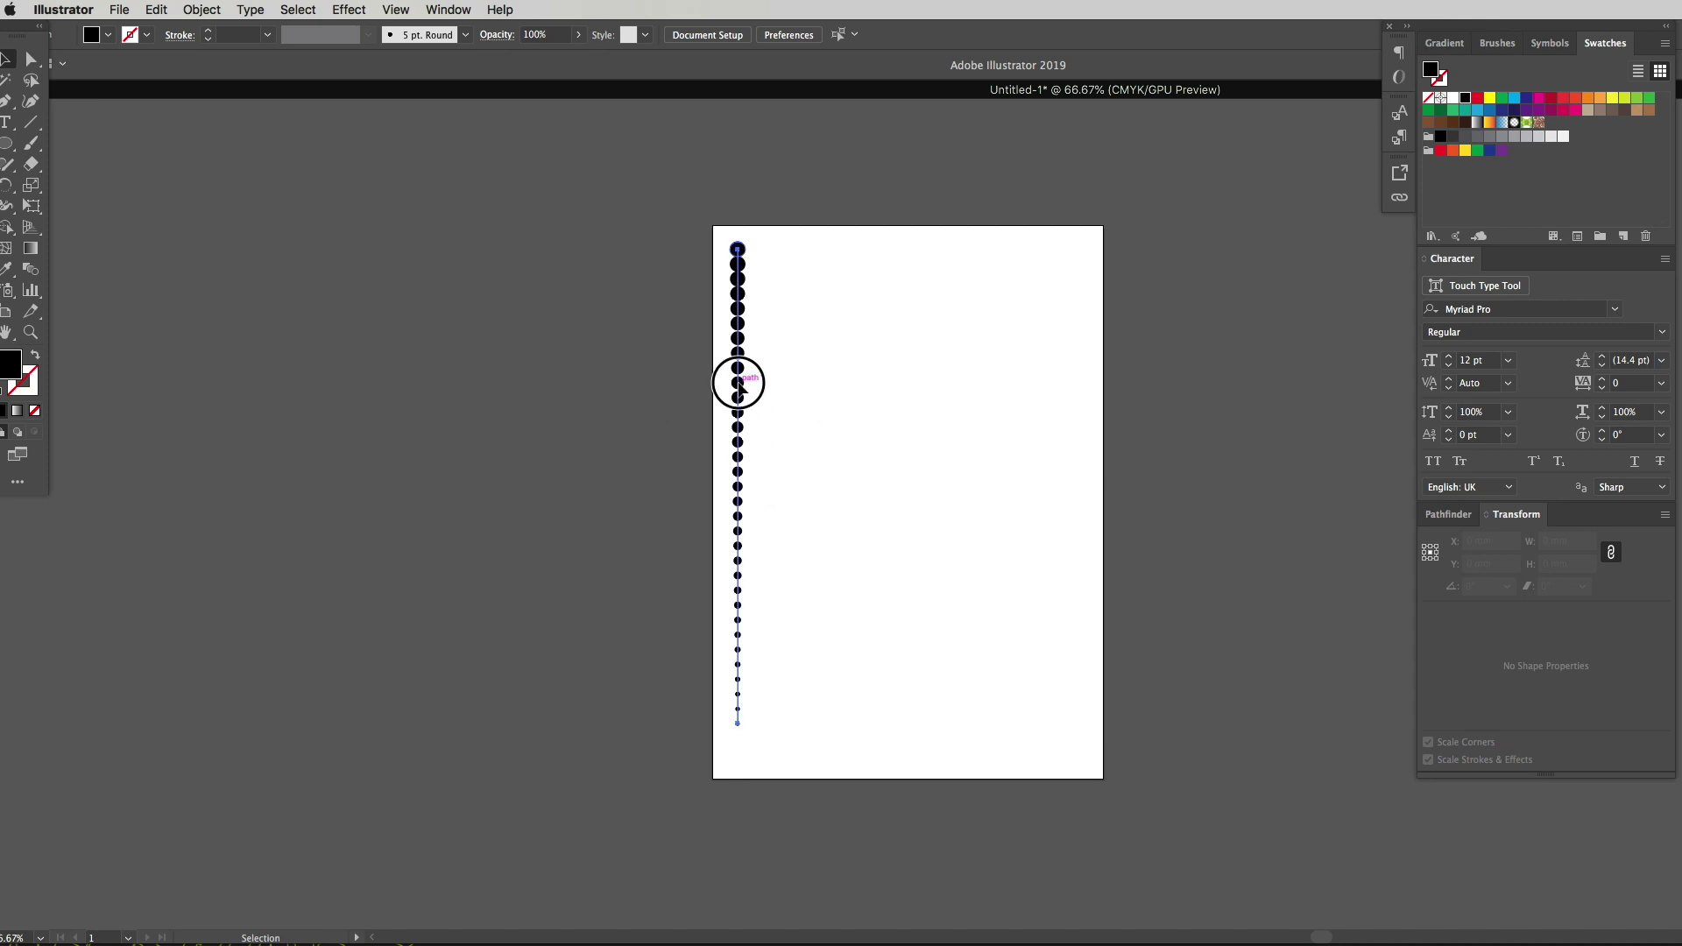
left_click_drag(734, 386, 164, 406)
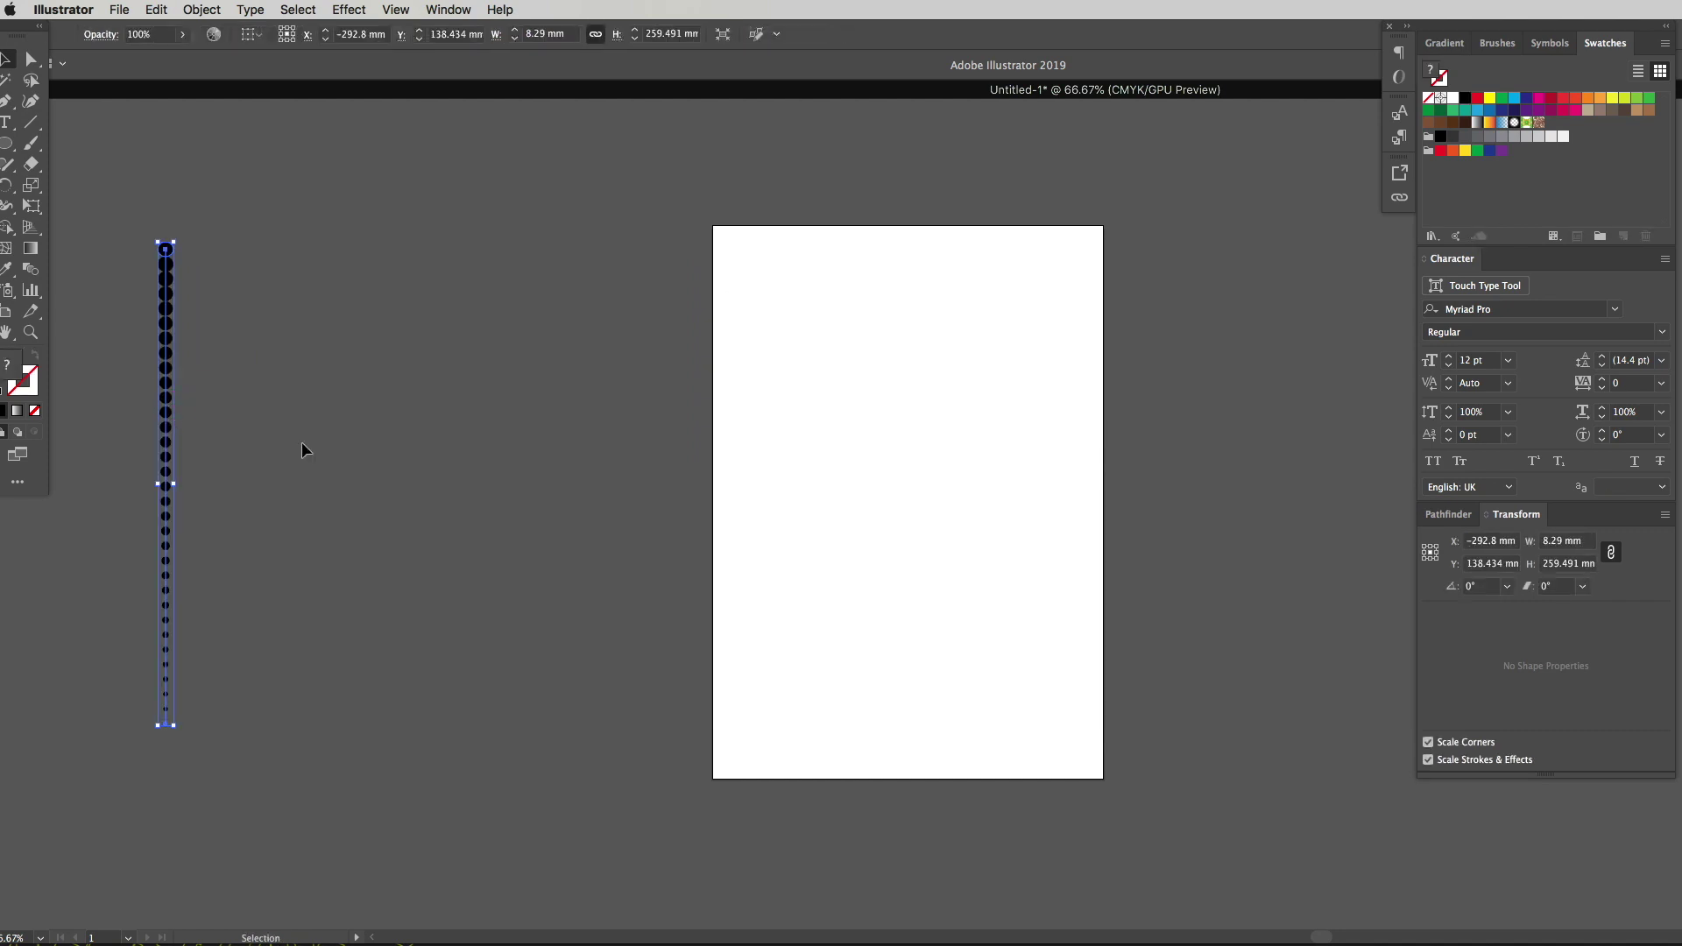
left_click(351, 8)
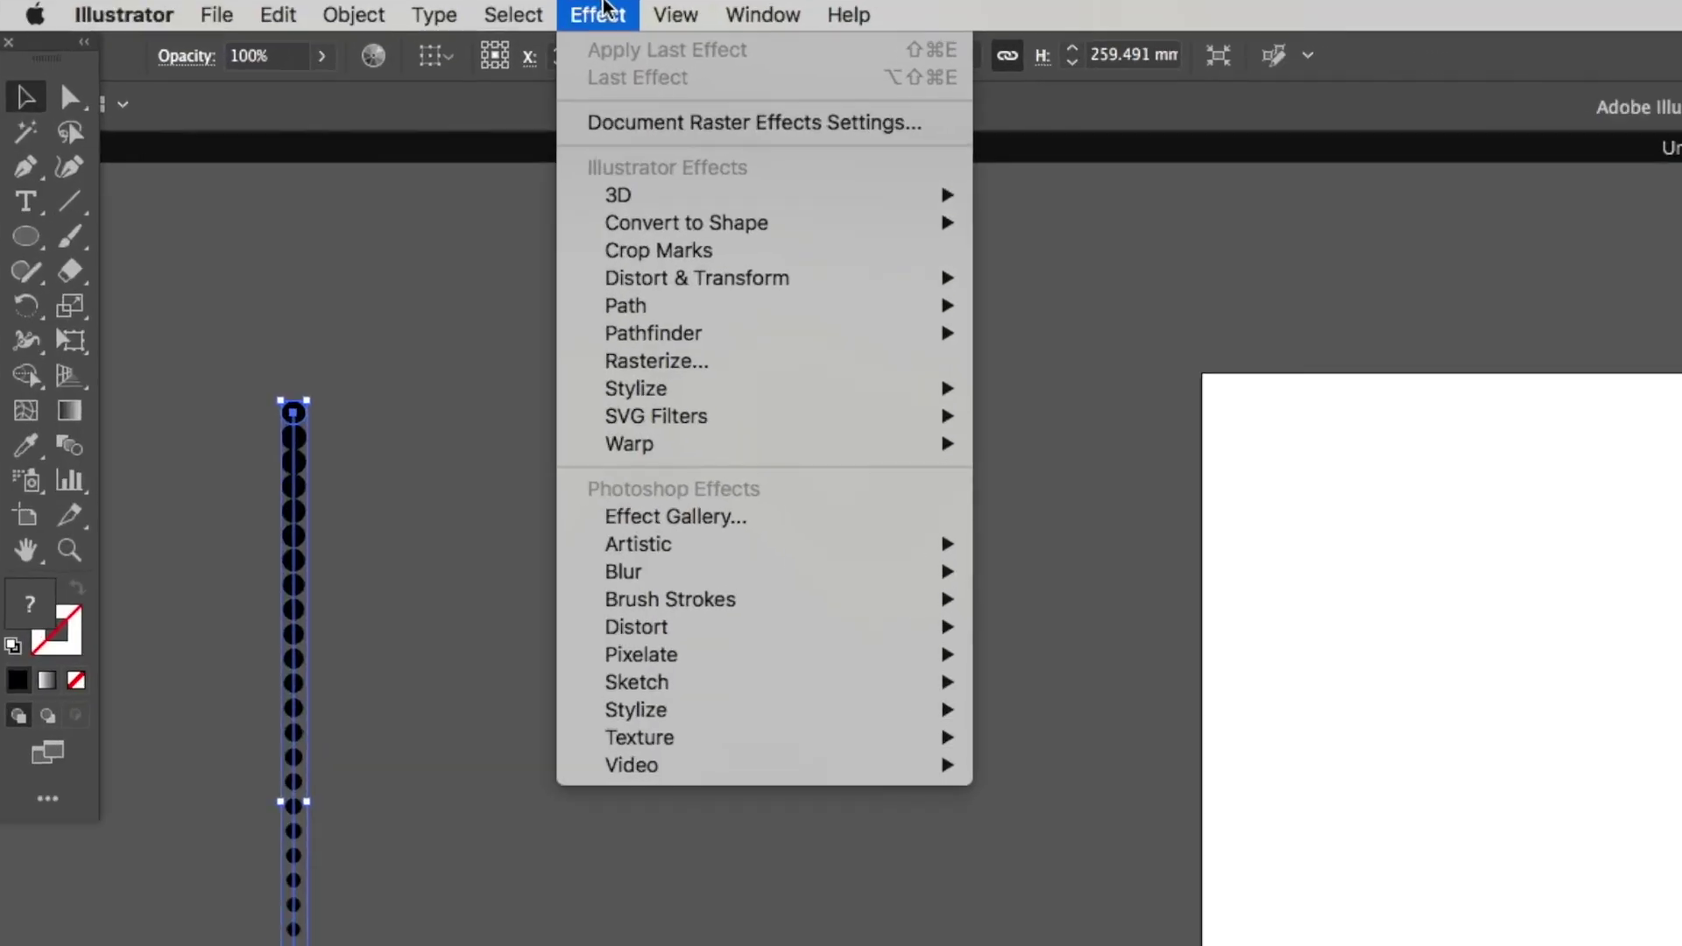
mouse_move(421, 175)
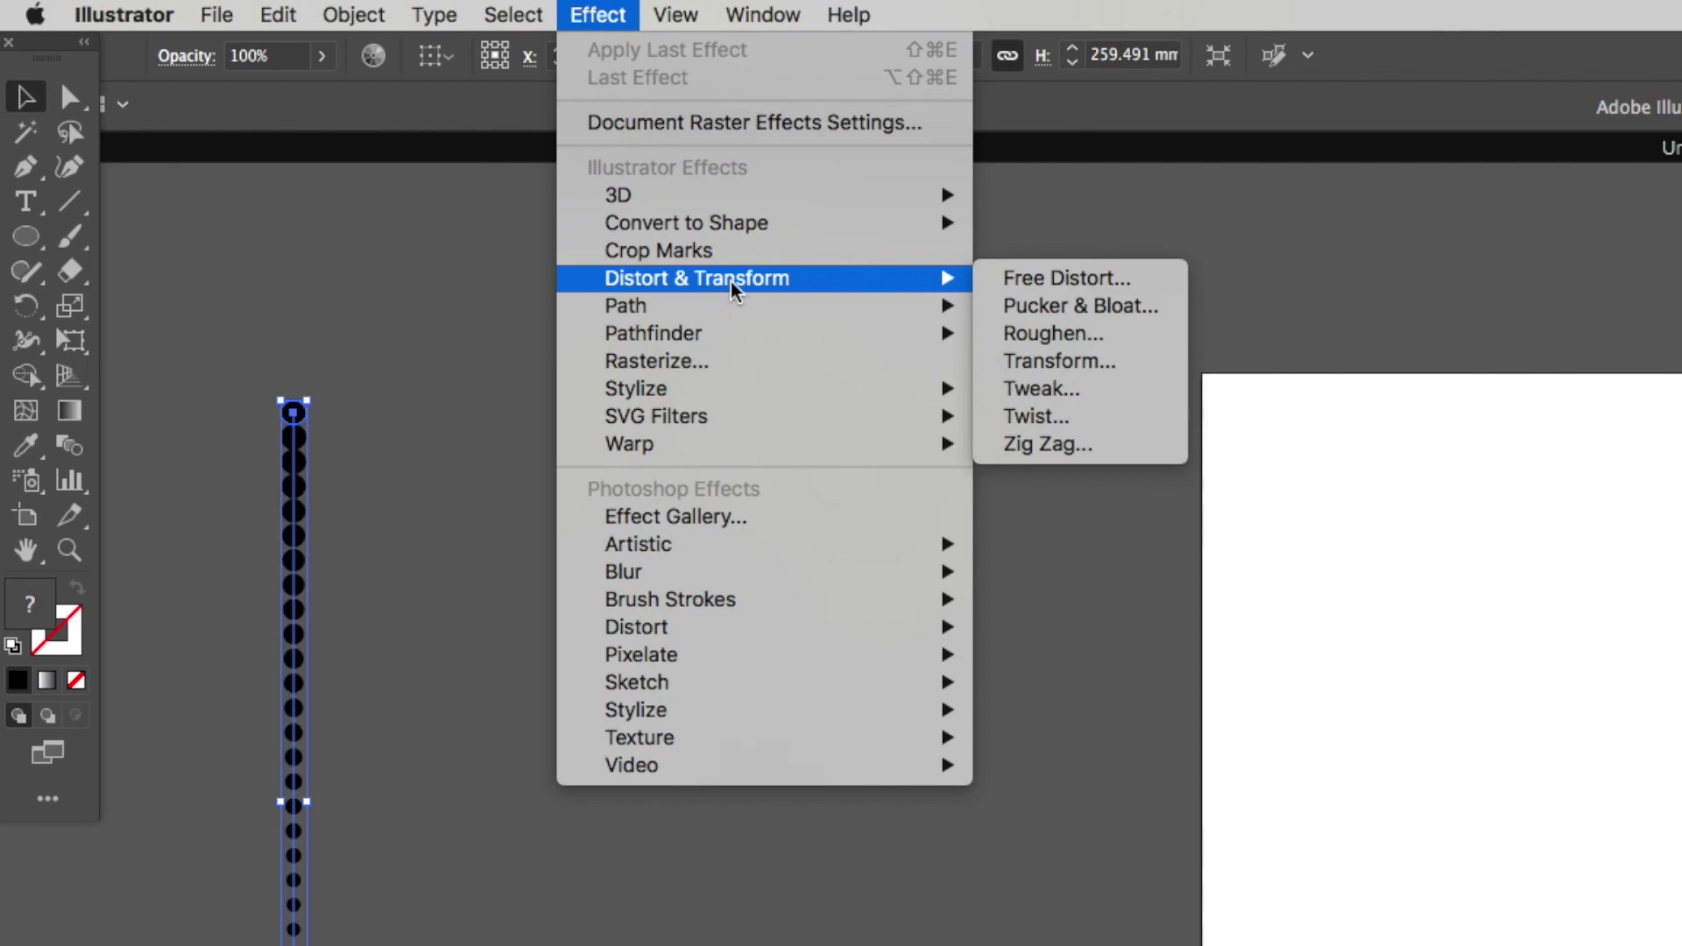
left_click(1073, 372)
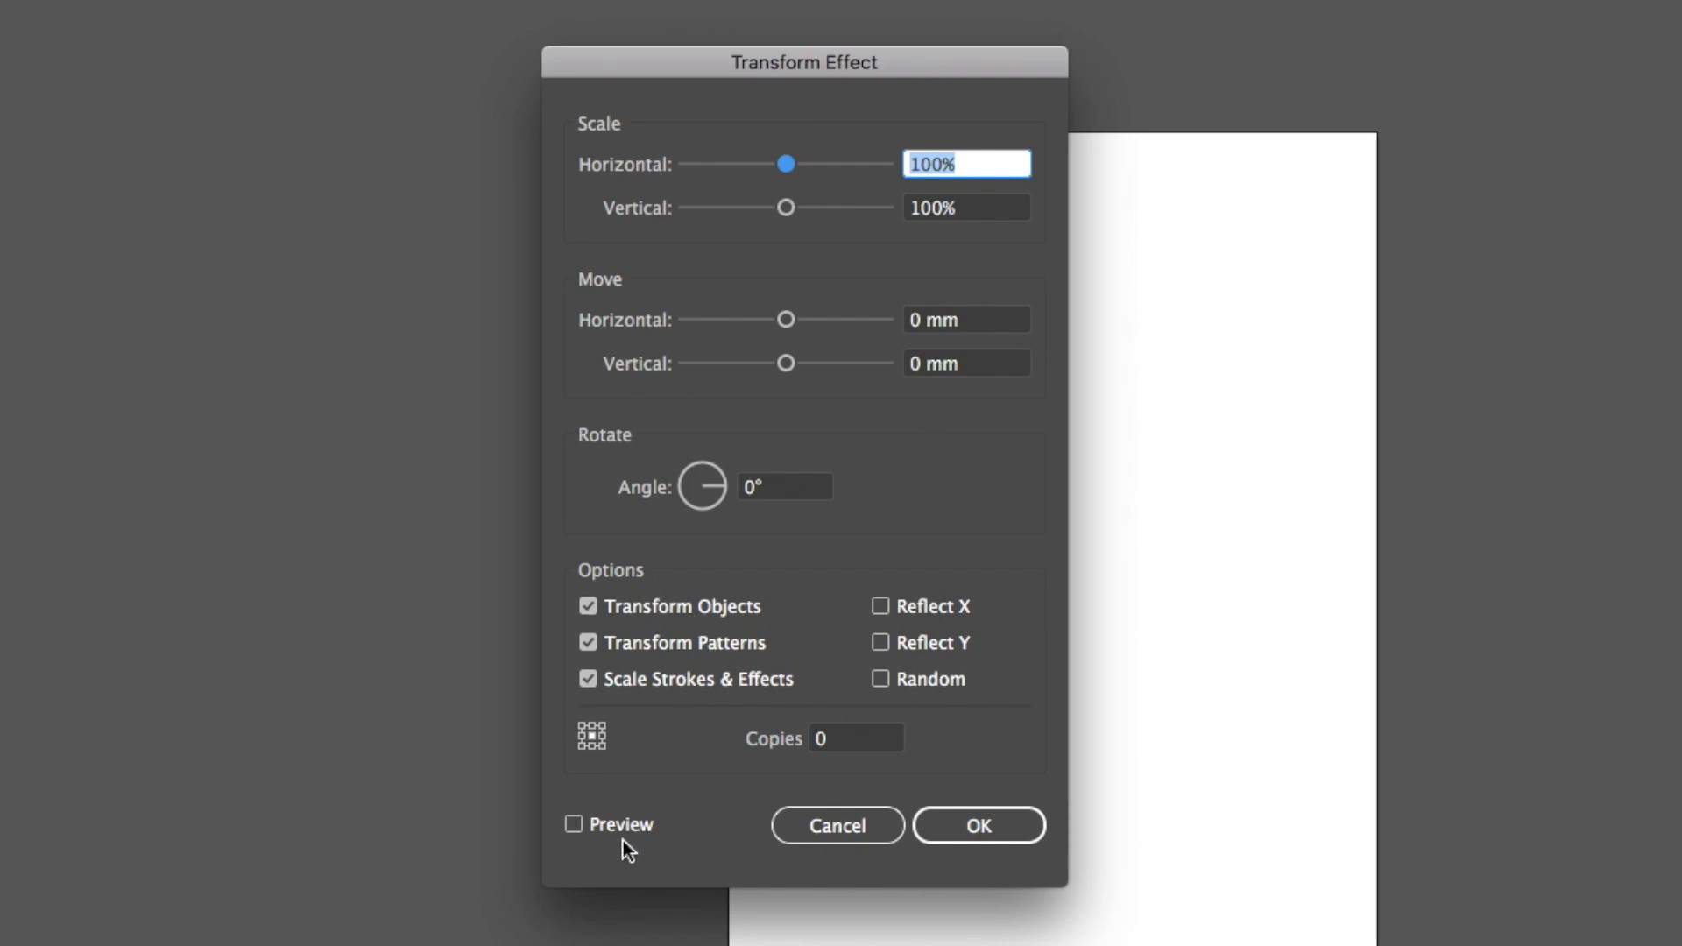
left_click(625, 830)
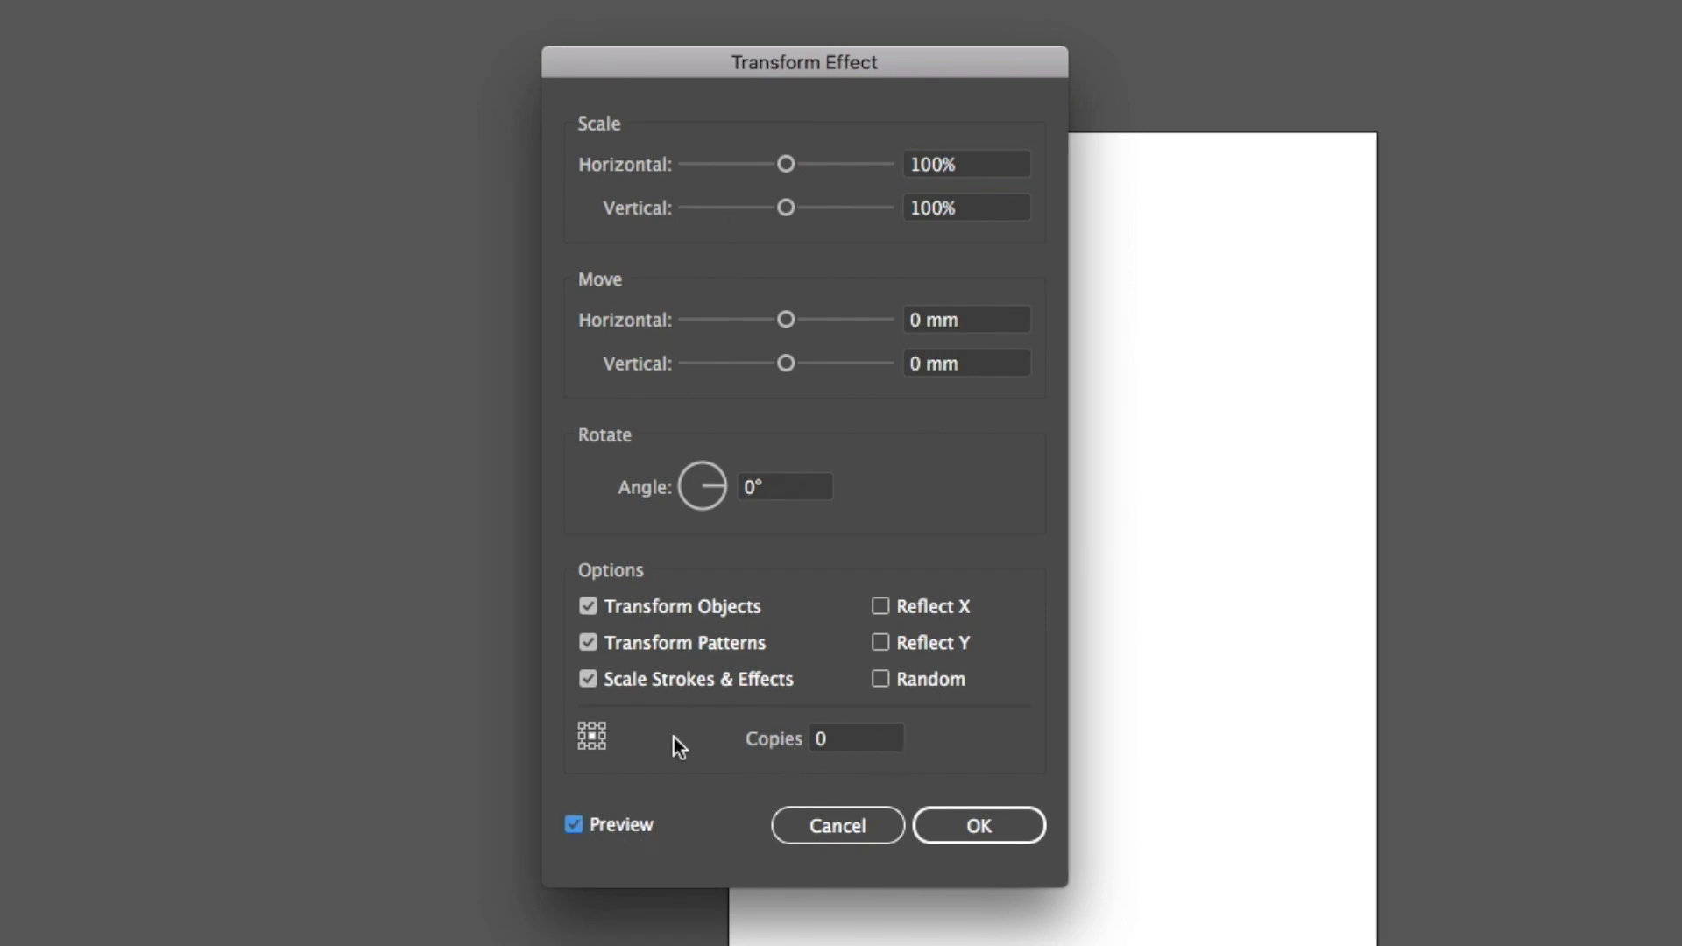
left_click(844, 743)
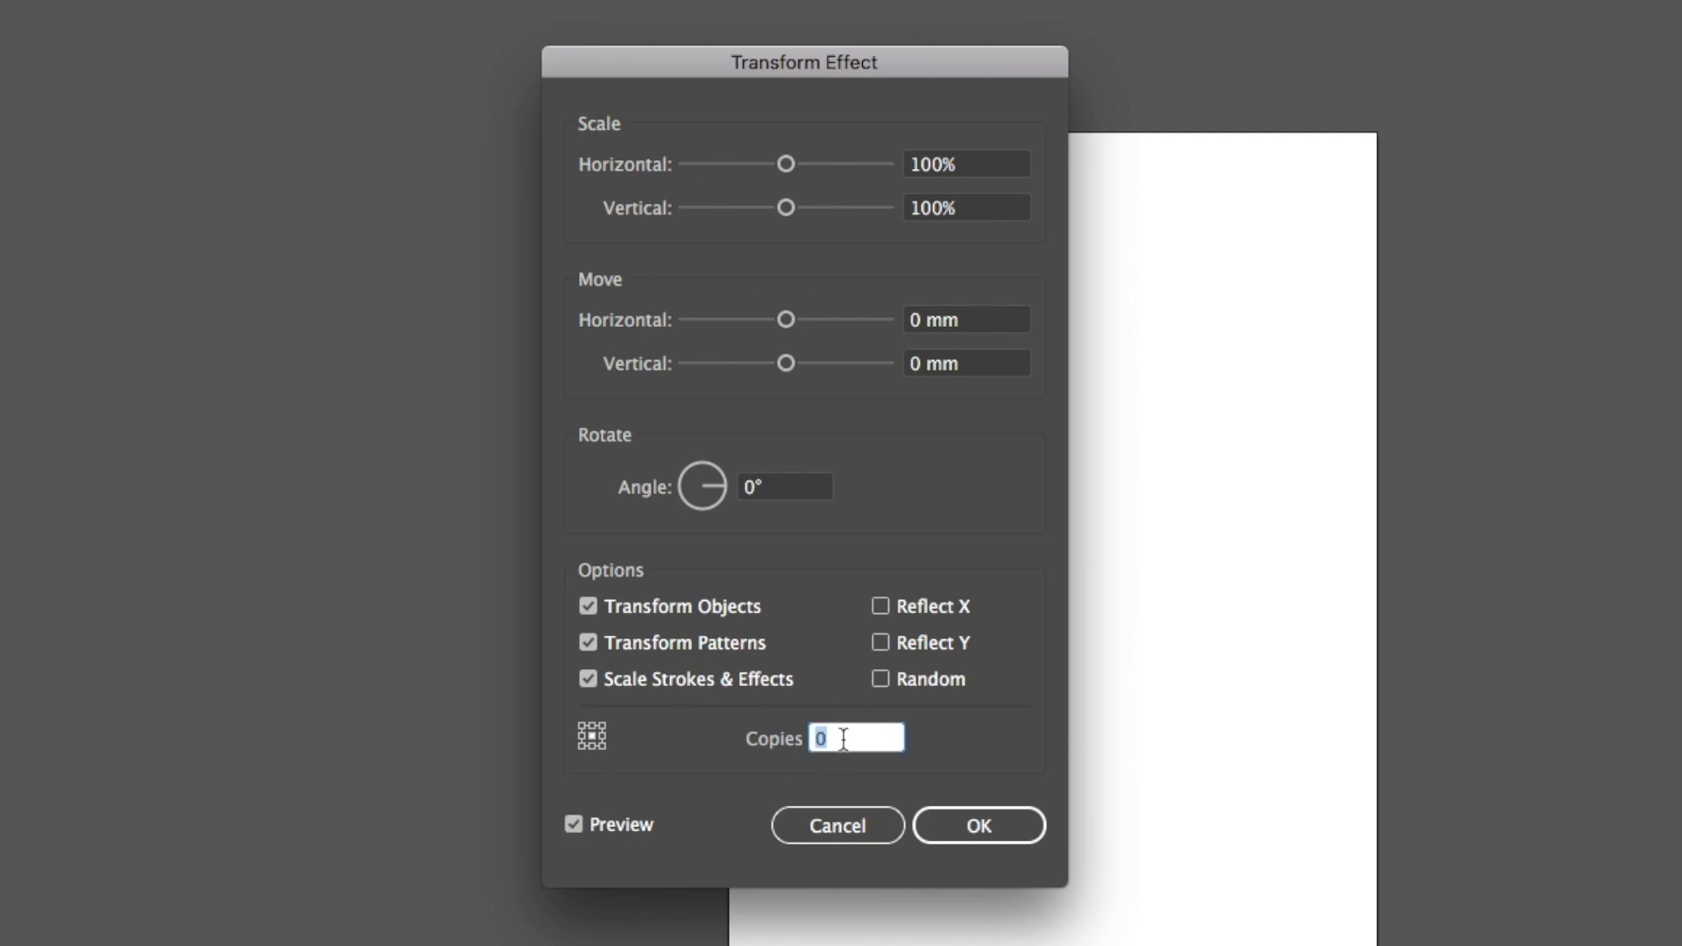
type("200")
Set the Transform effect's horizontal move to 9 mm and confirm
left_click(961, 320)
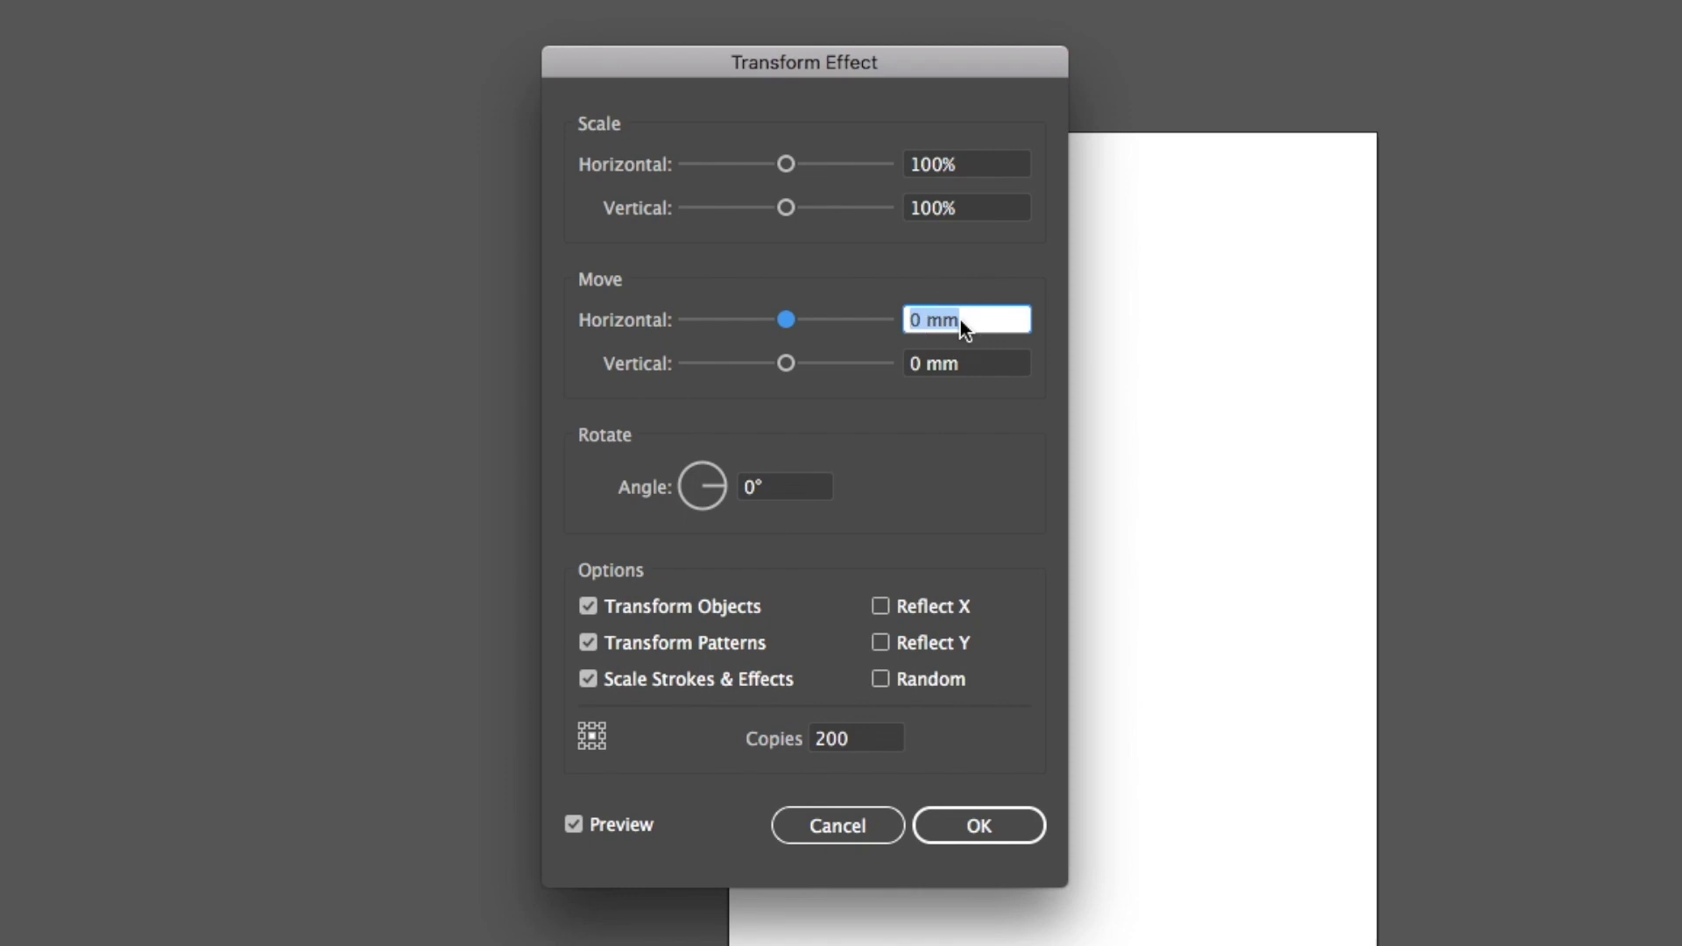
type("10")
key("Tab")
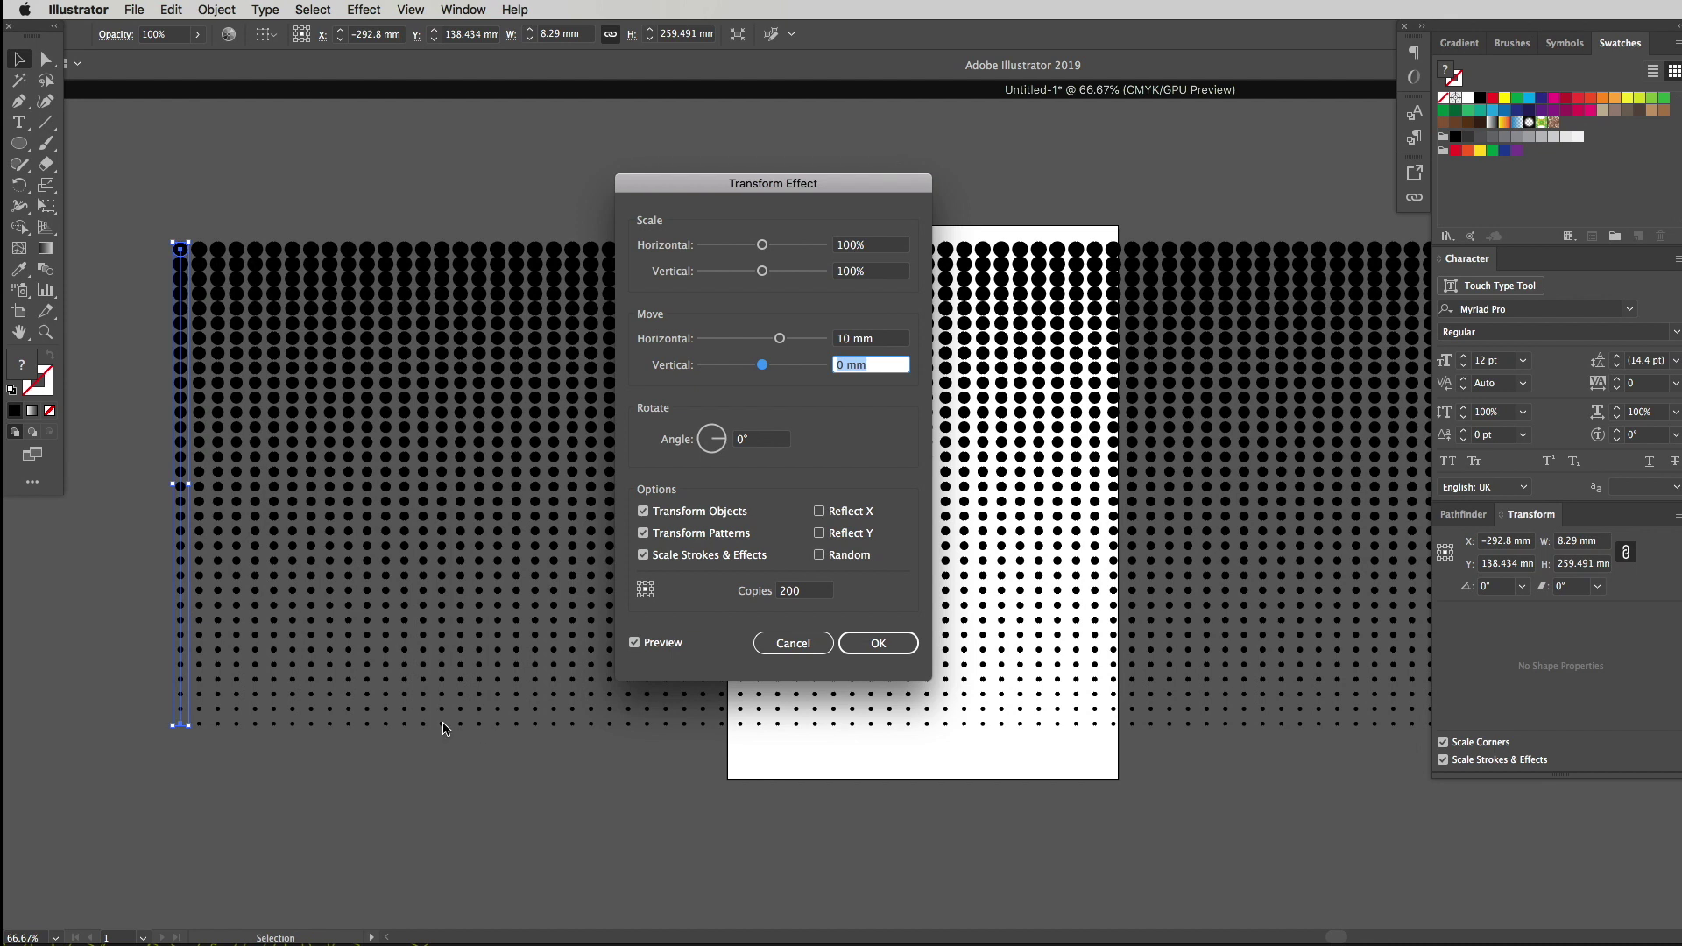
left_click(871, 338)
double_click(871, 338)
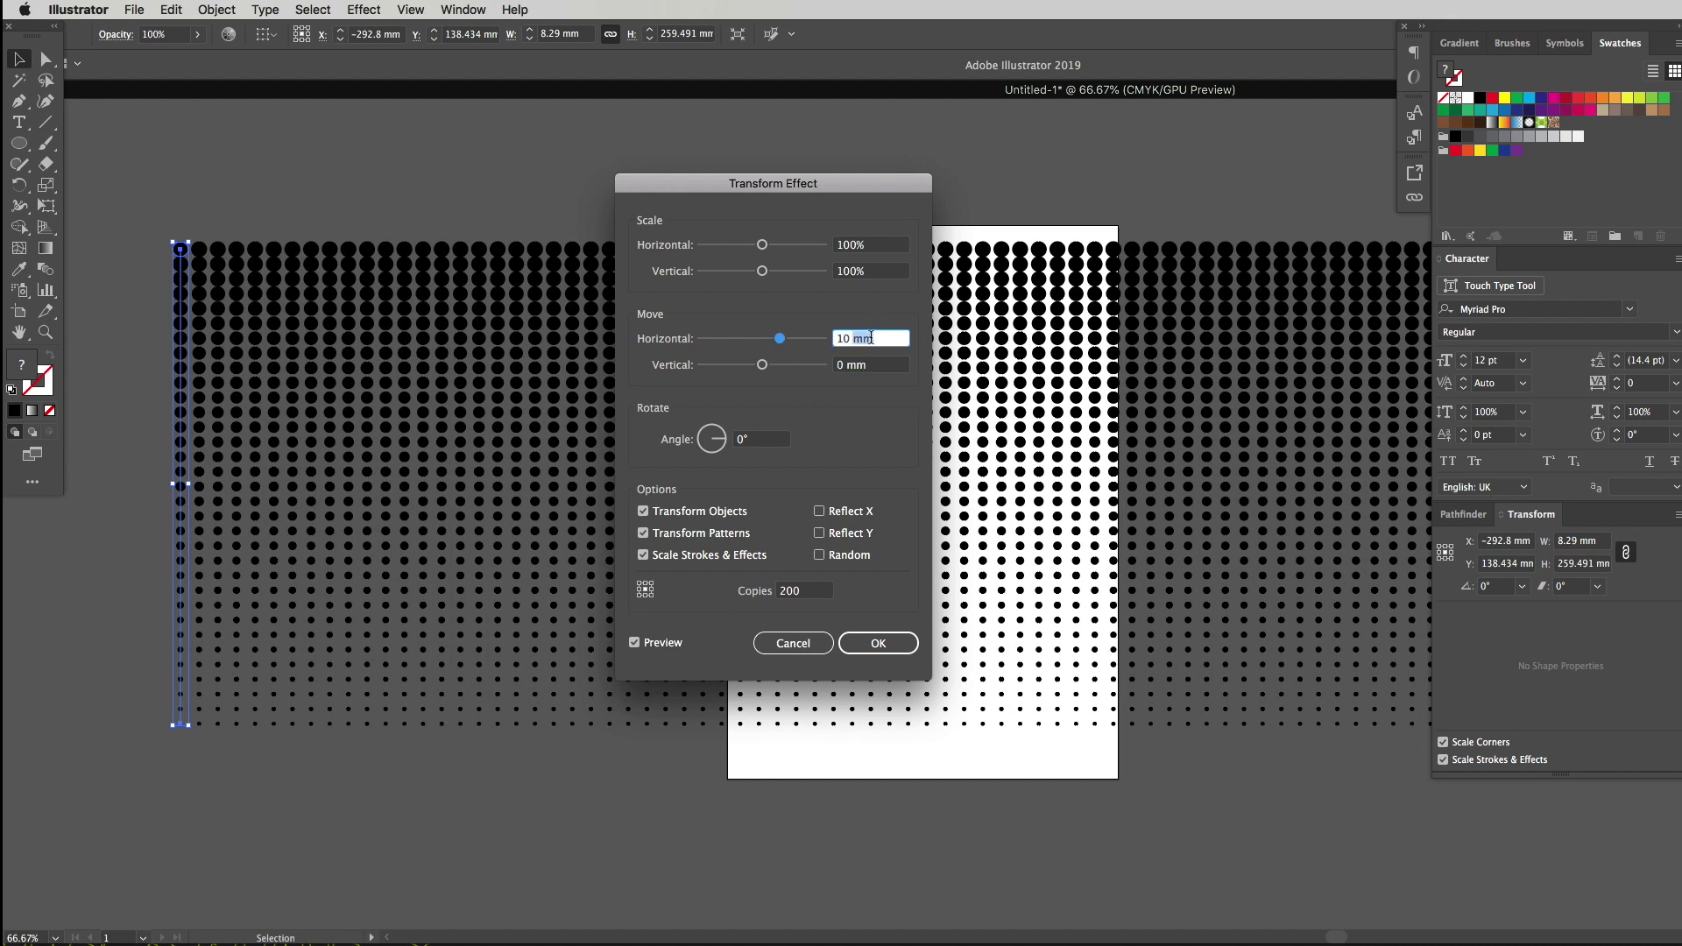
left_click(870, 338)
type("9")
key("Tab")
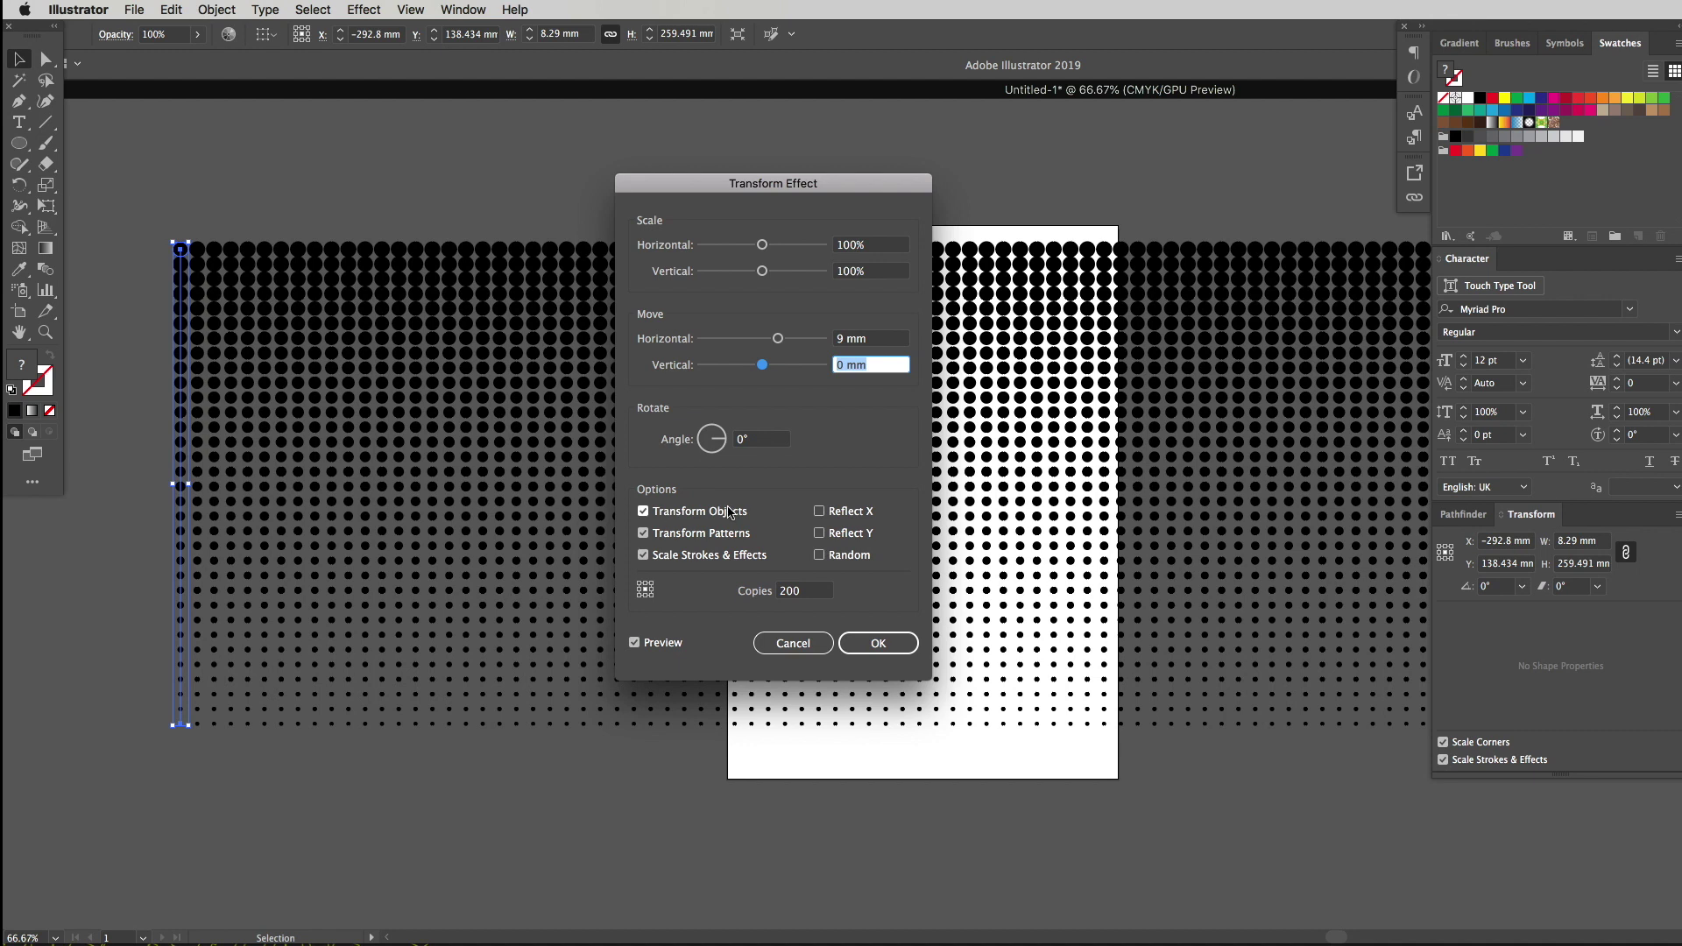
left_click(883, 644)
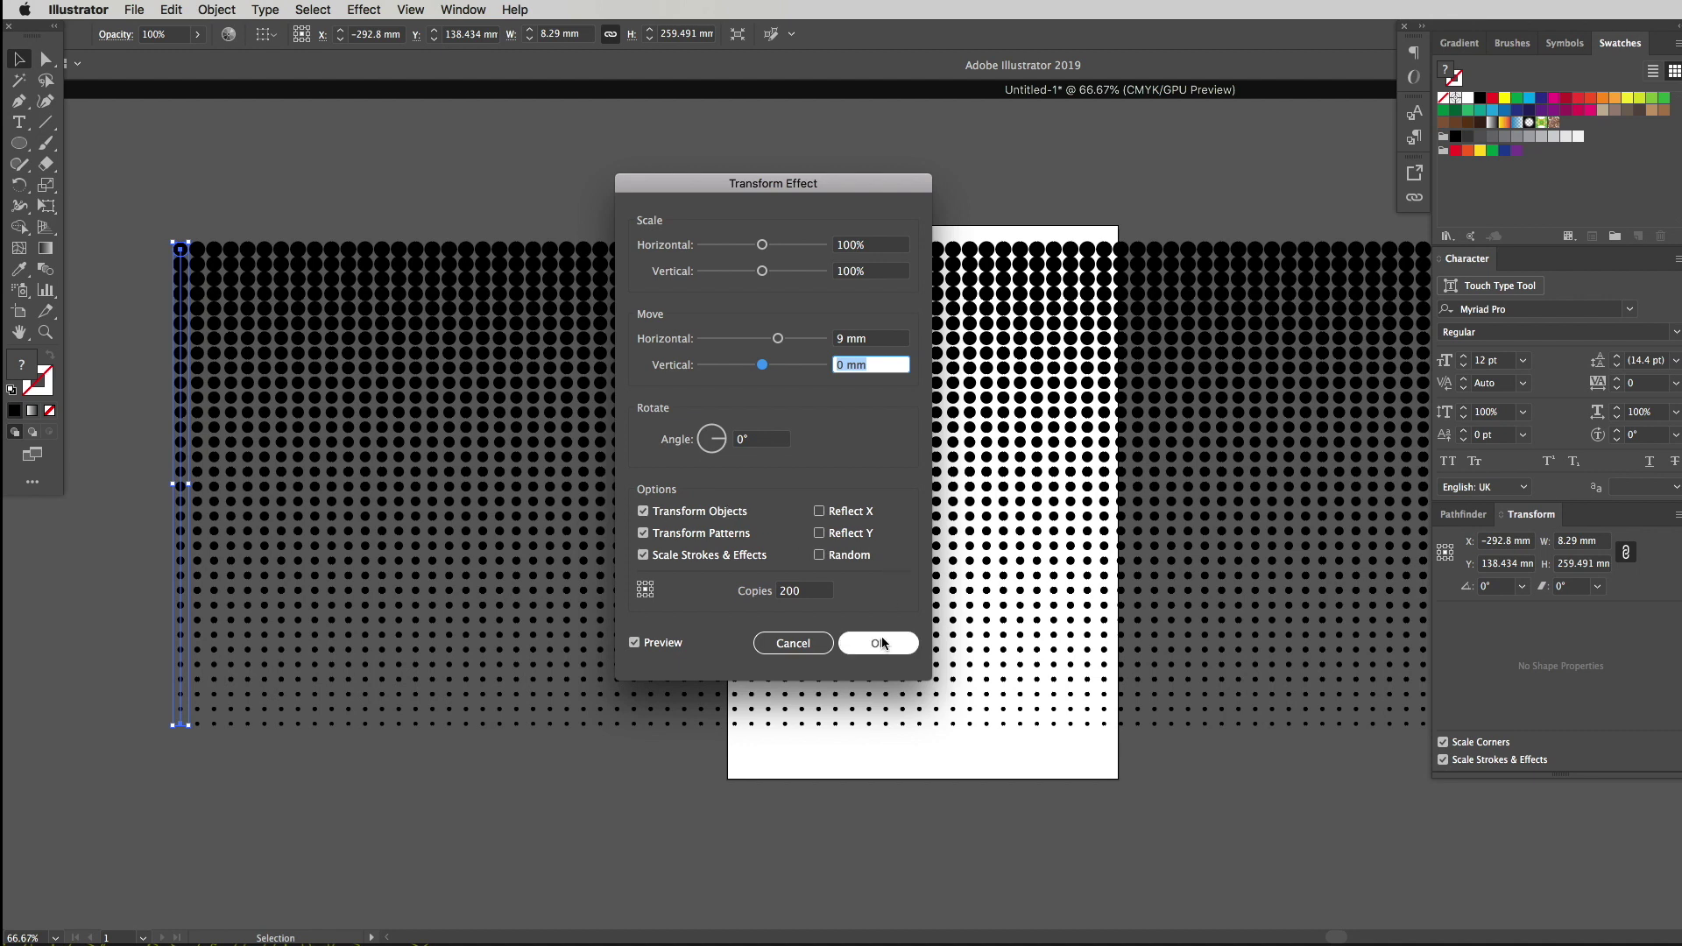
left_click(883, 643)
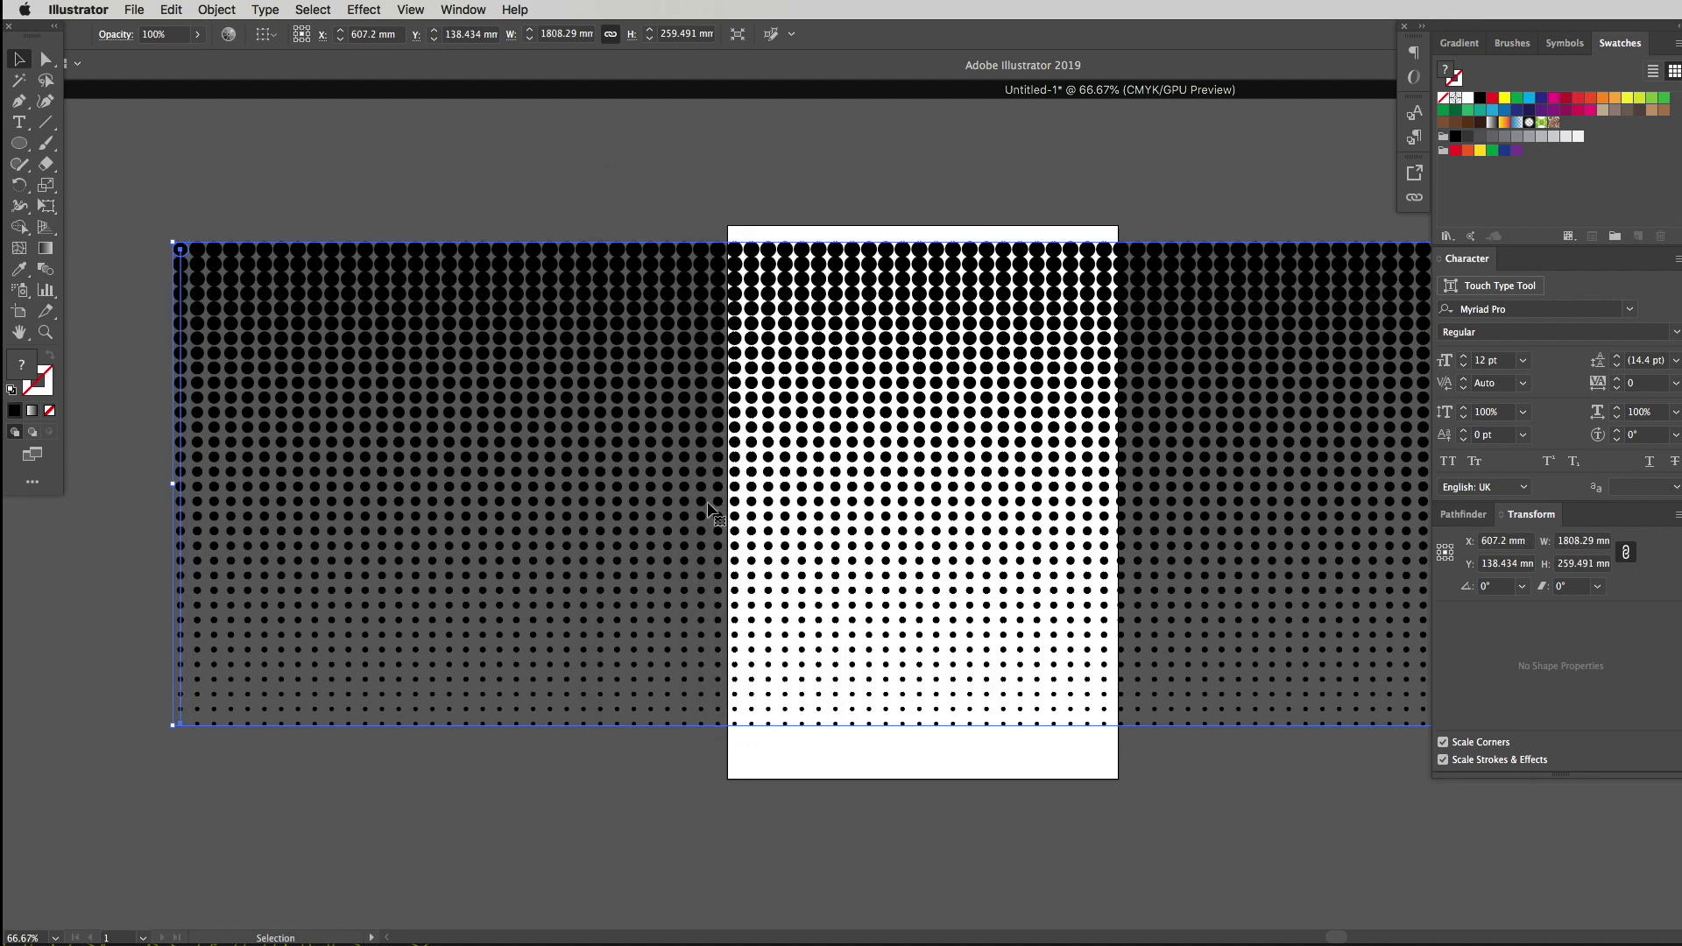
Drag the halftone grid left to X 224.708 mm and reselect it
scroll(1369, 593, "down", 1)
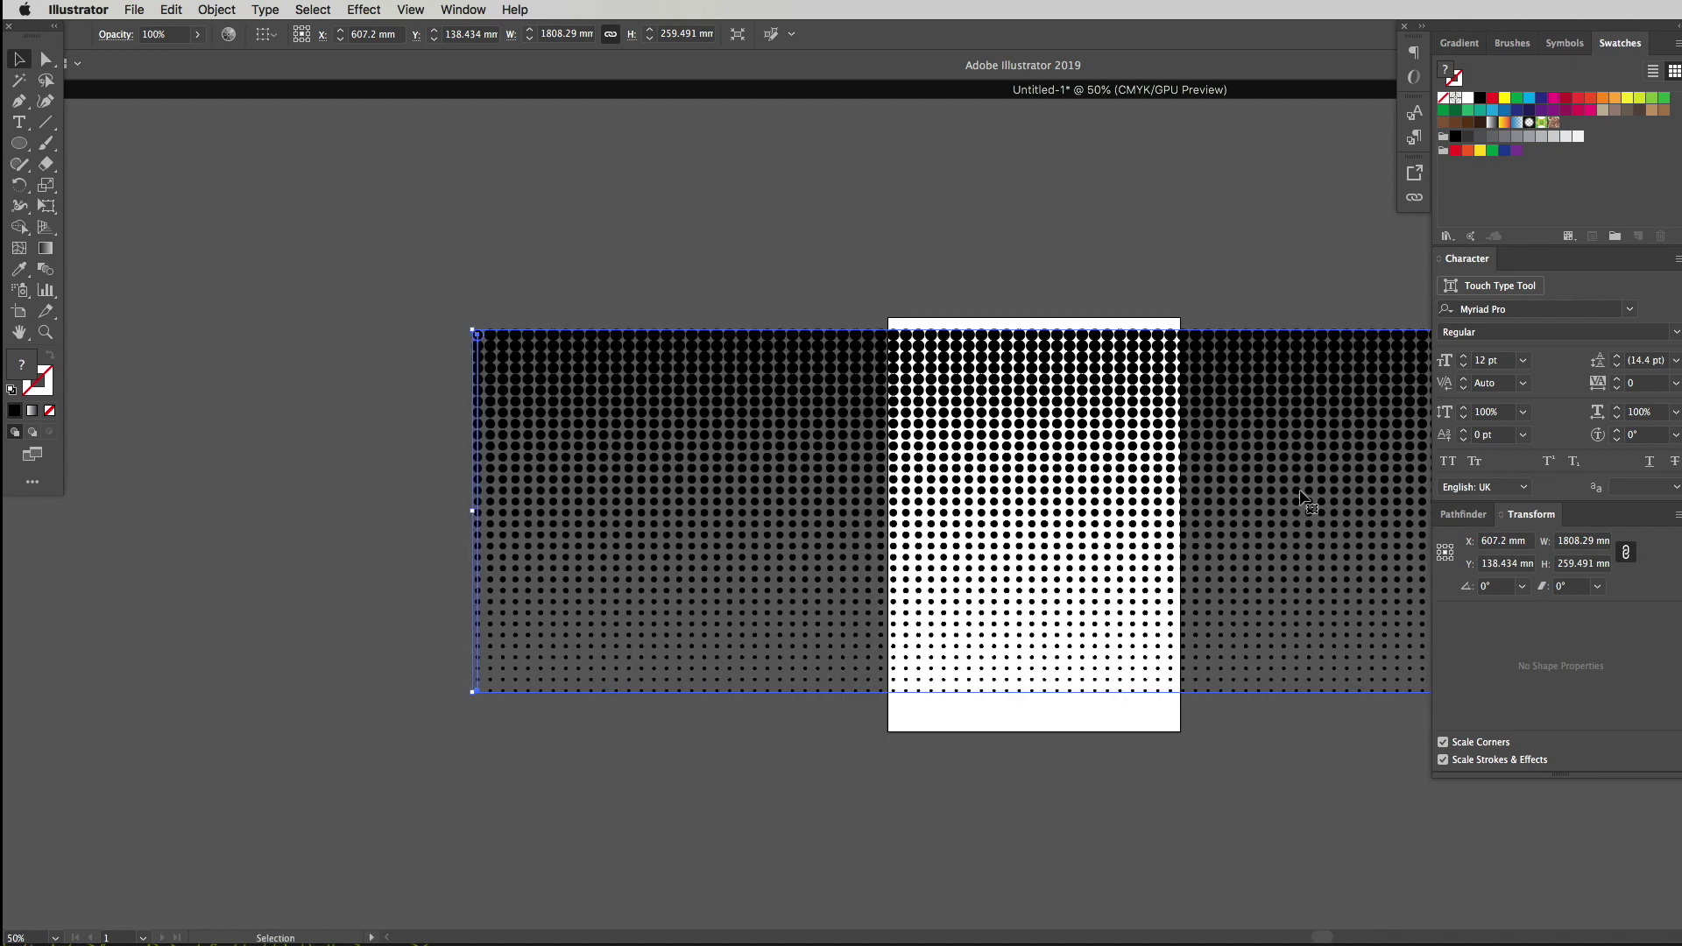
left_click_drag(1306, 504, 837, 491)
left_click_drag(1171, 492, 1117, 506)
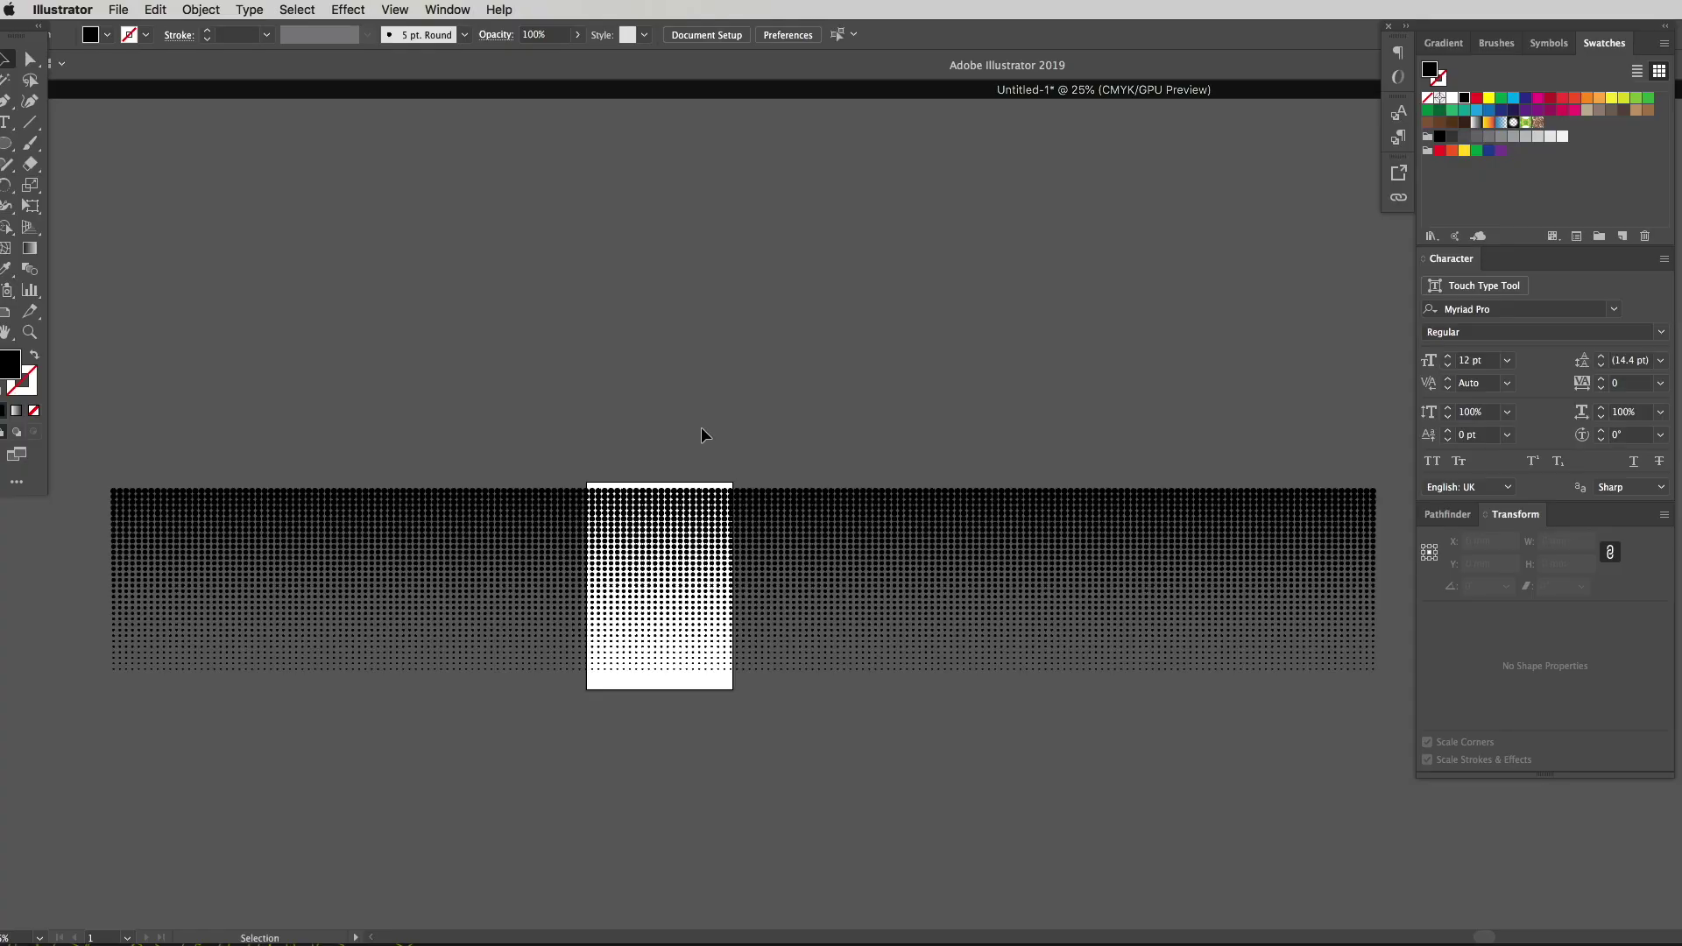
left_click(465, 535)
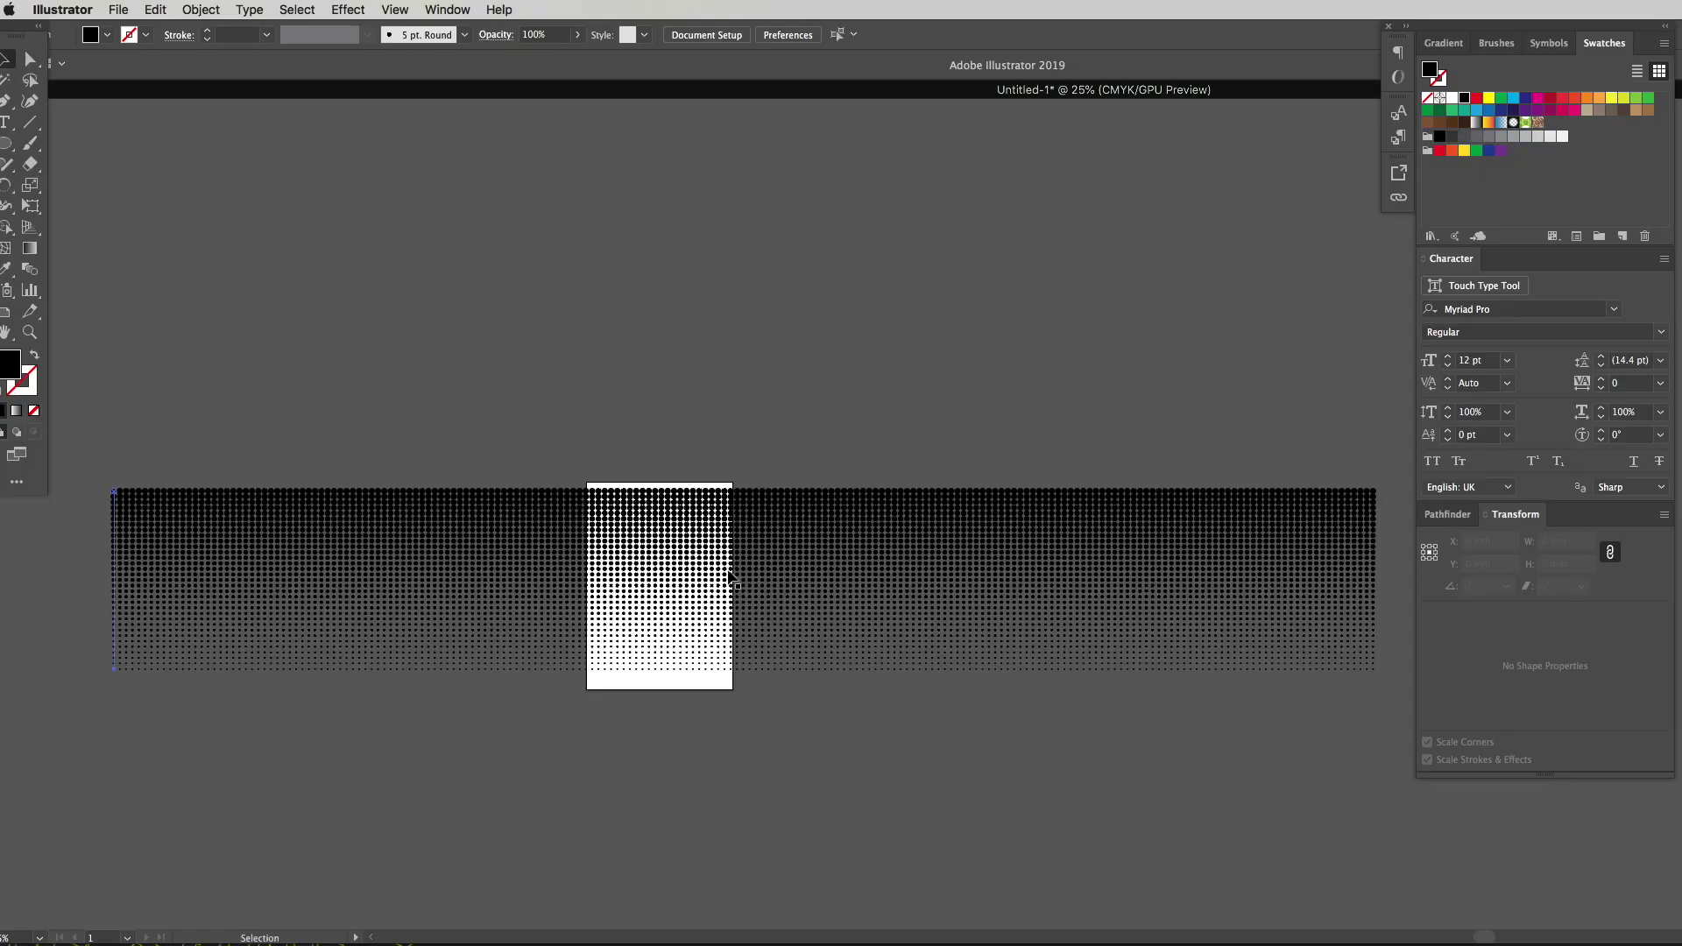
left_click(632, 575)
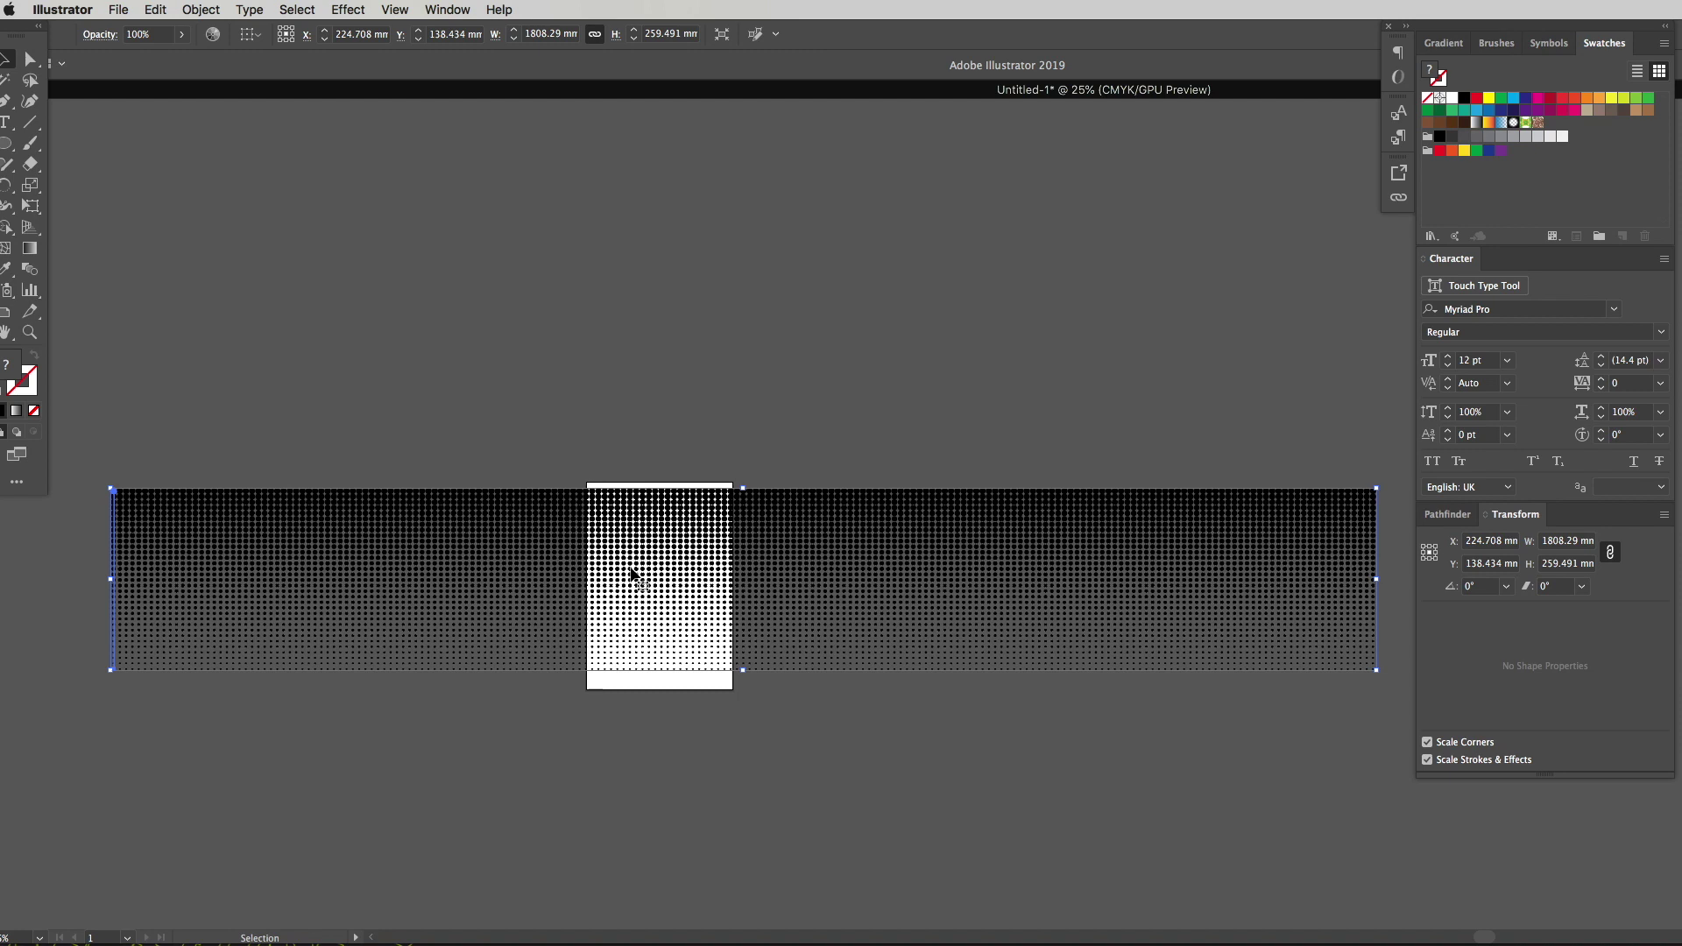
left_click_drag(762, 537, 1007, 618)
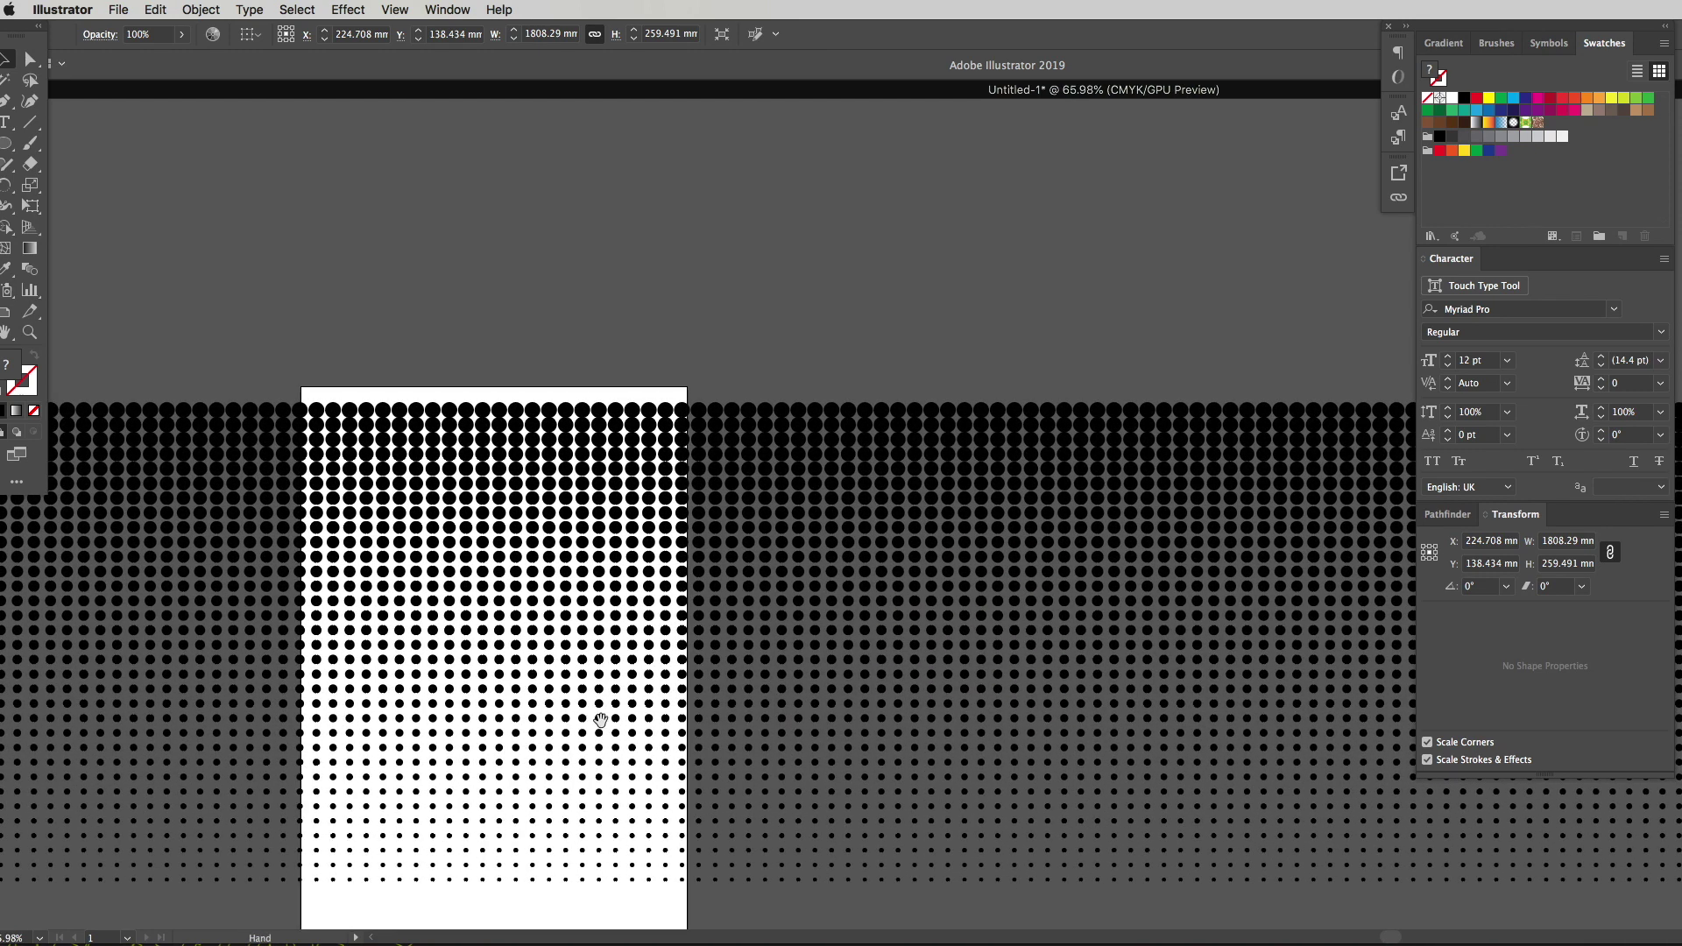
left_click_drag(452, 514, 663, 388)
scroll(950, 654, "left", 10)
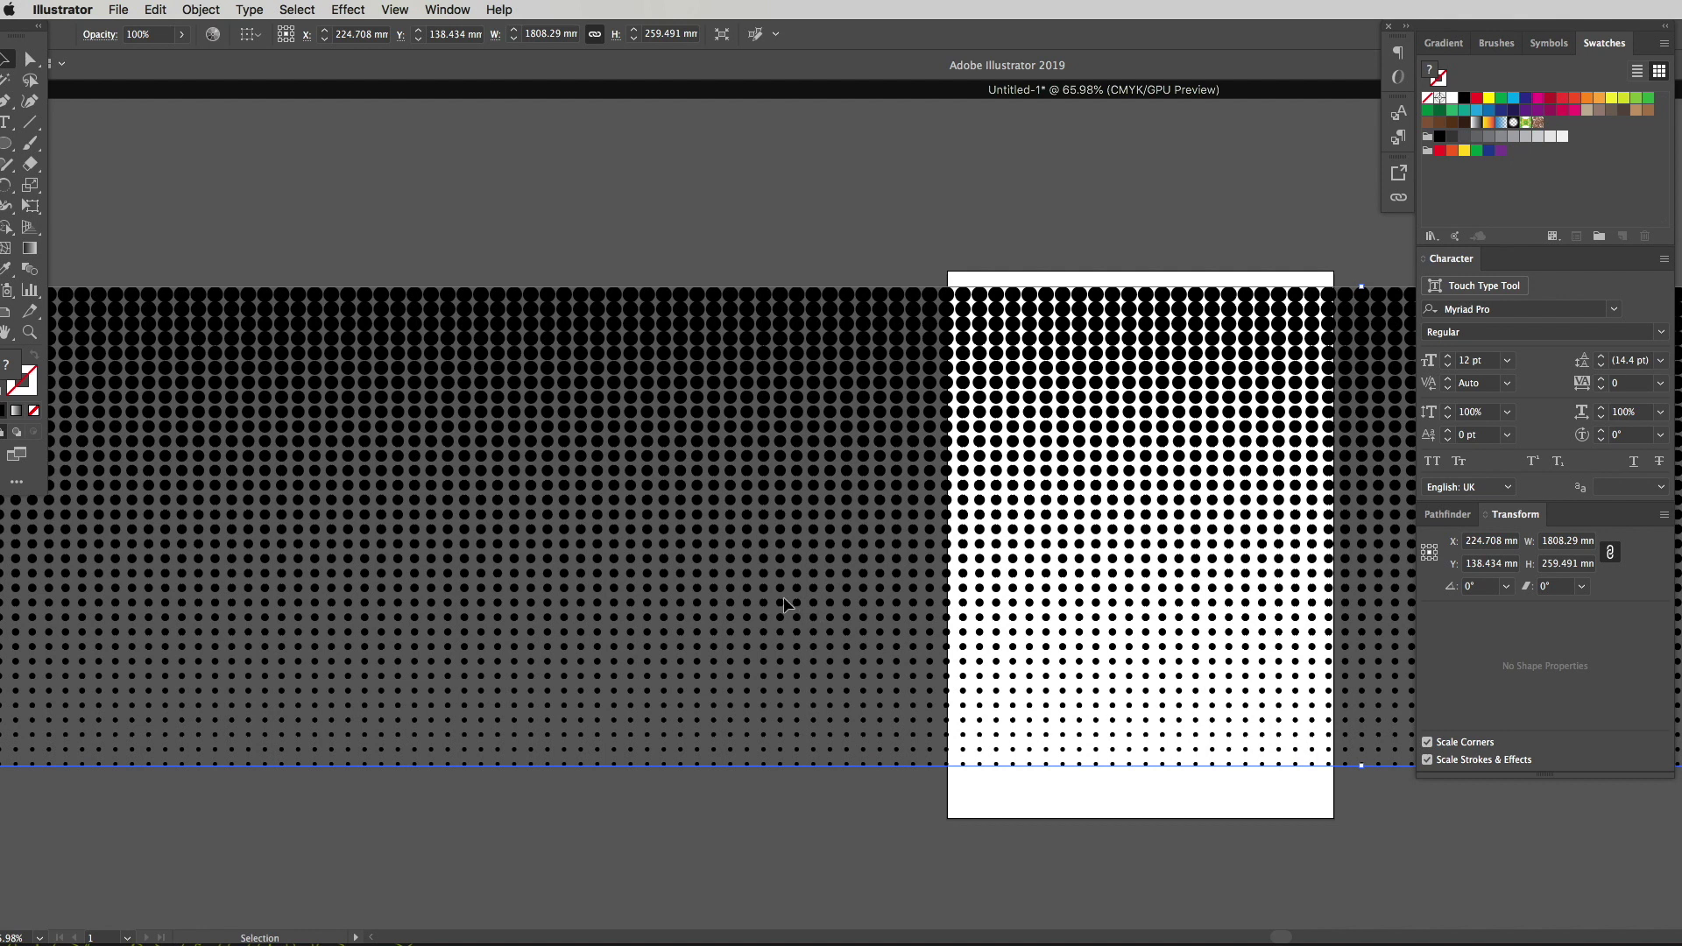
Rotate the halftone grid by -30° using the Rotate dialog with preview
left_click(201, 9)
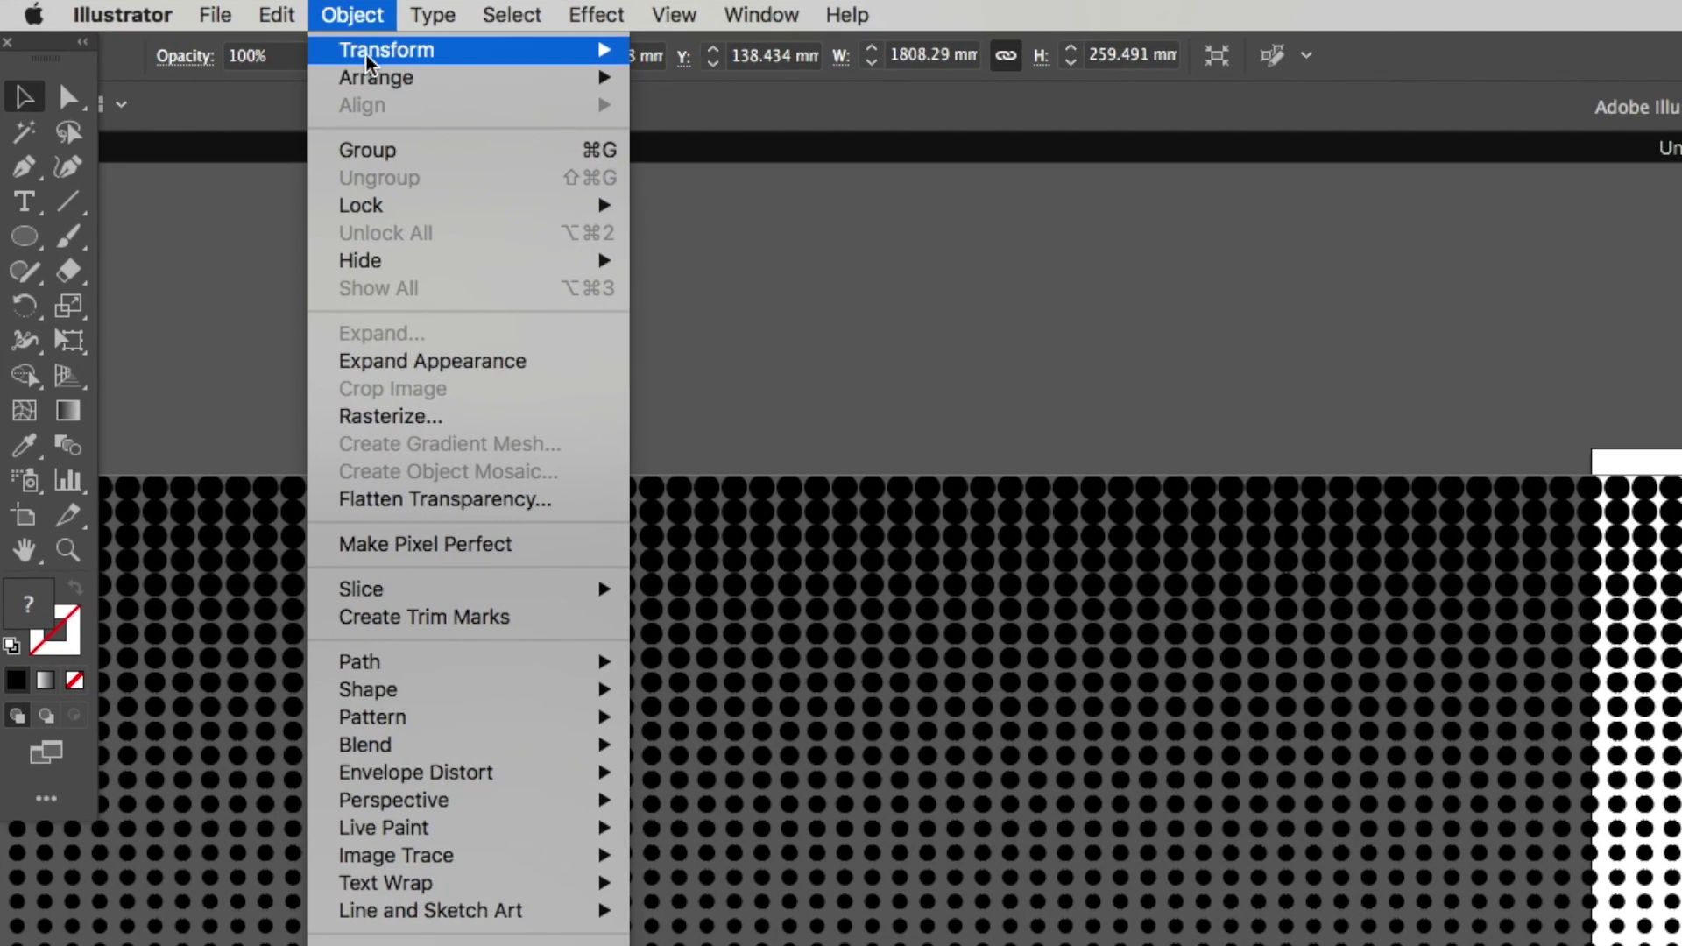
mouse_move(368, 60)
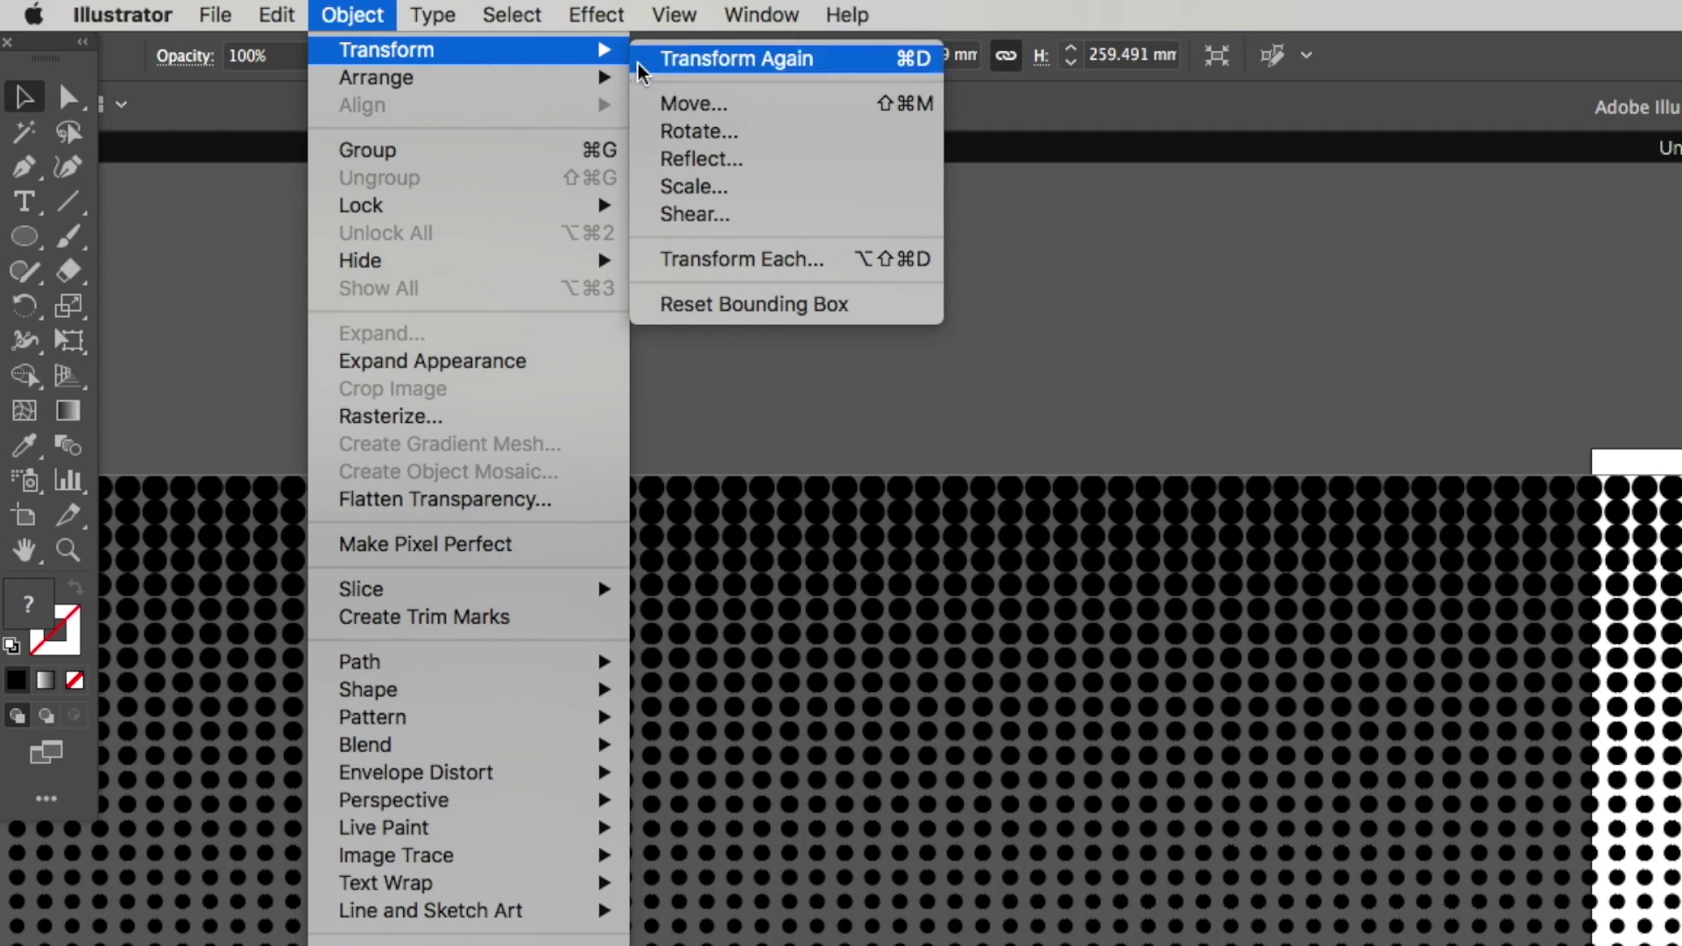
left_click(679, 140)
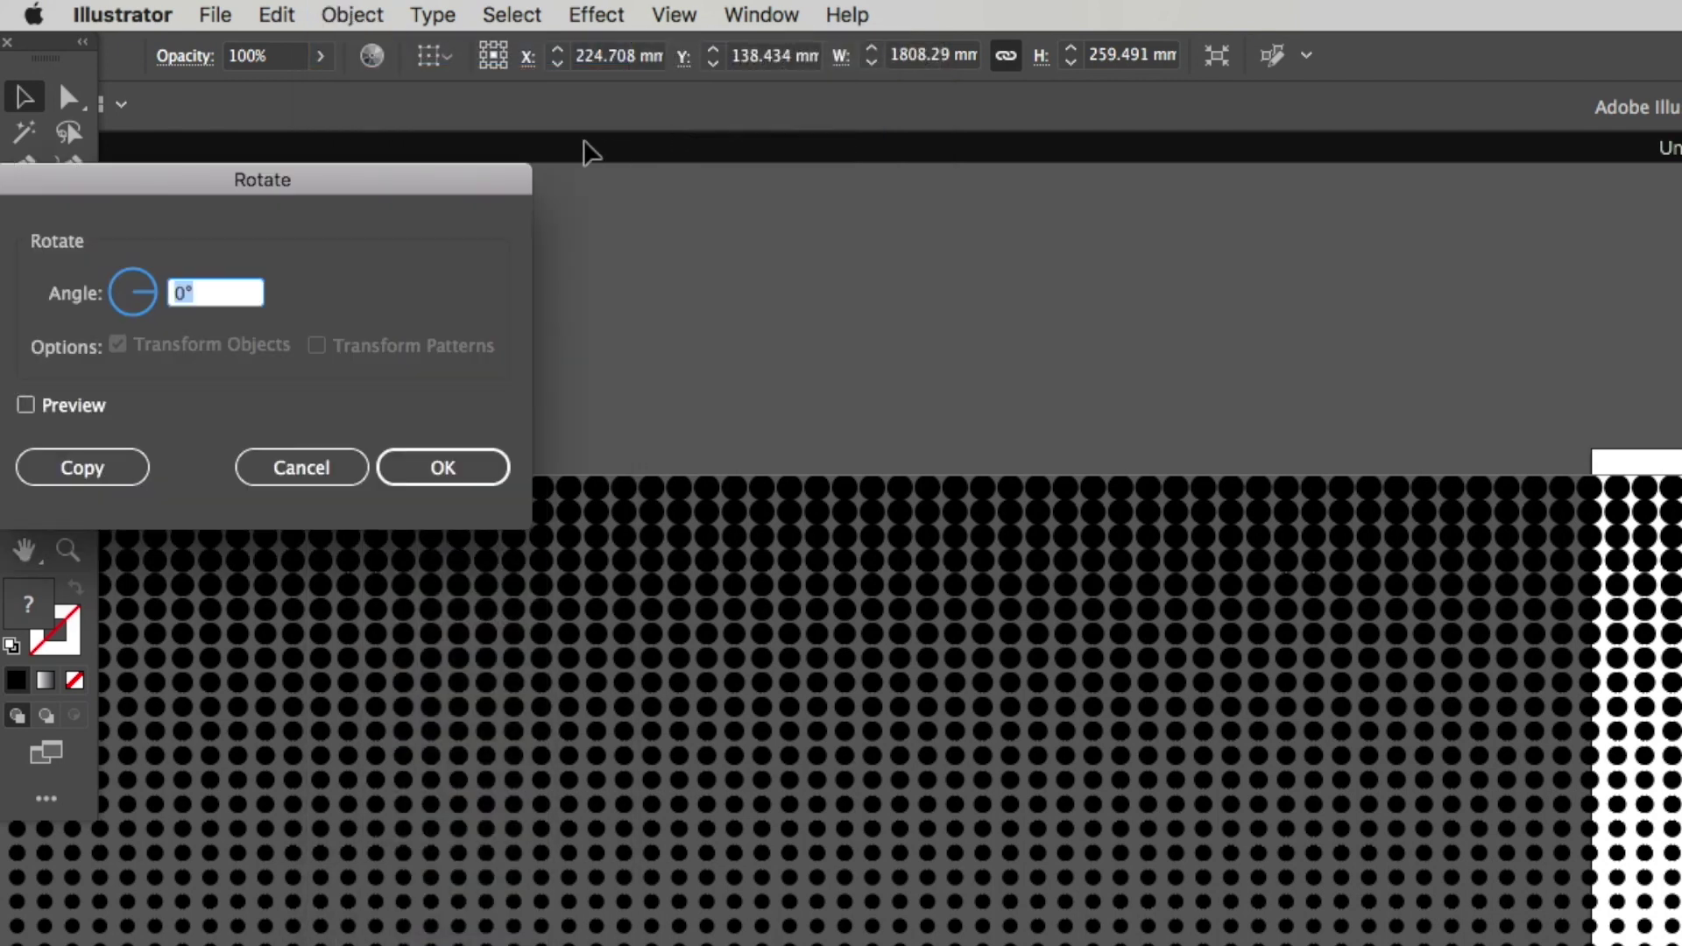
left_click_drag(424, 176, 1600, 403)
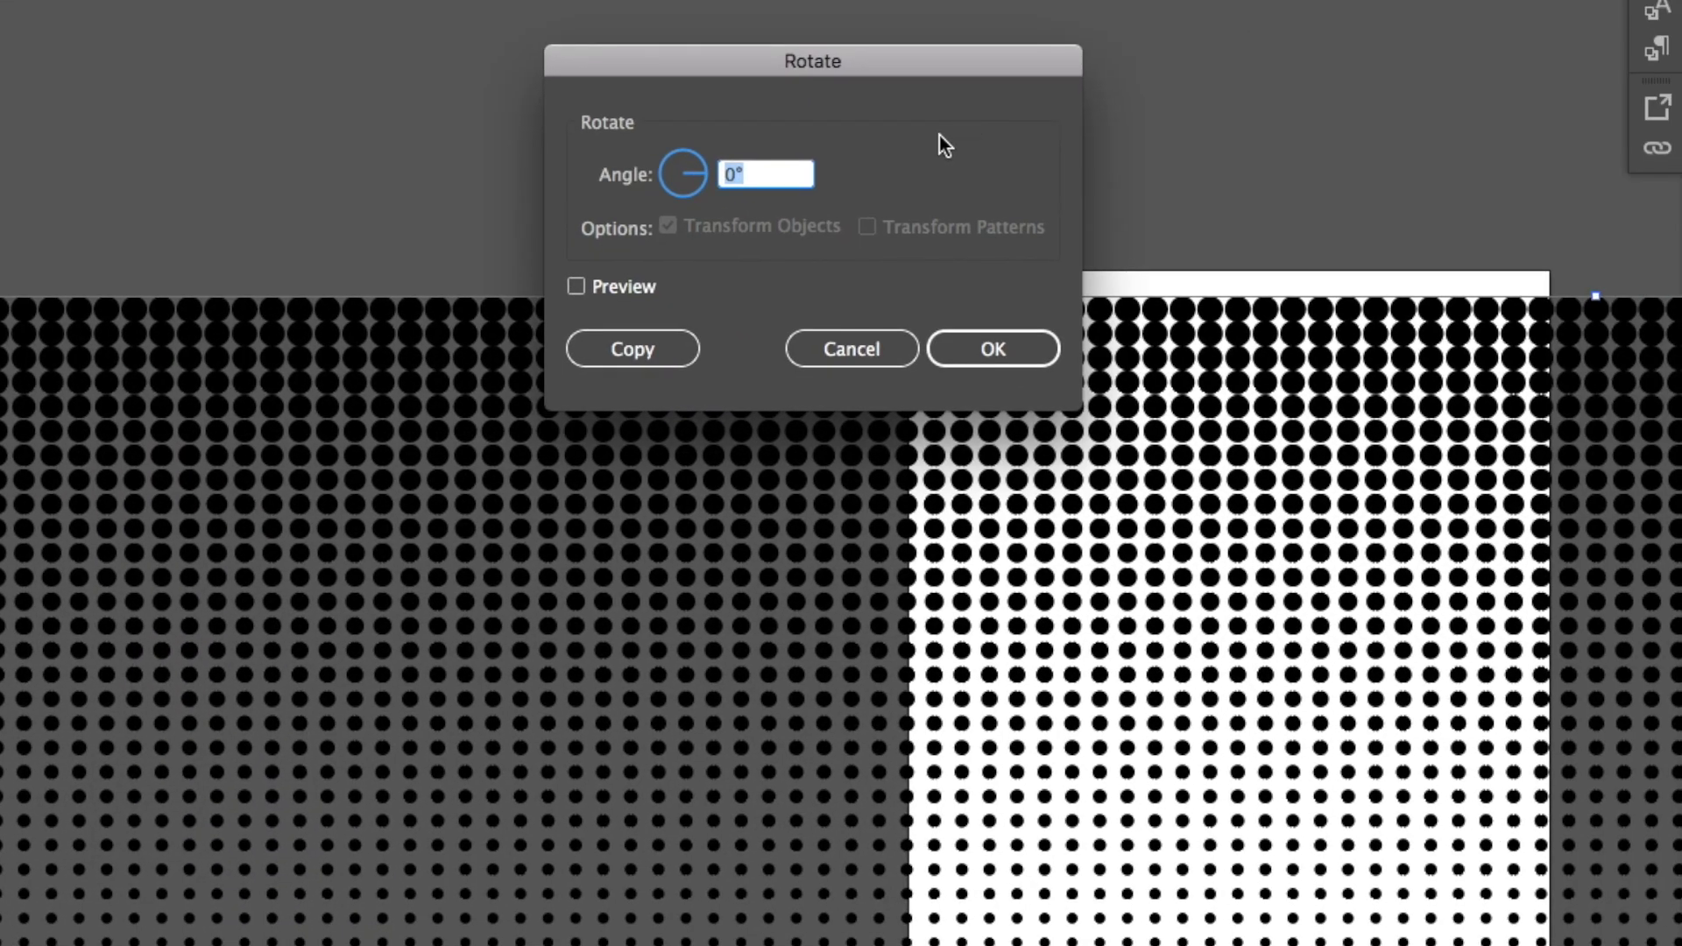
left_click(617, 287)
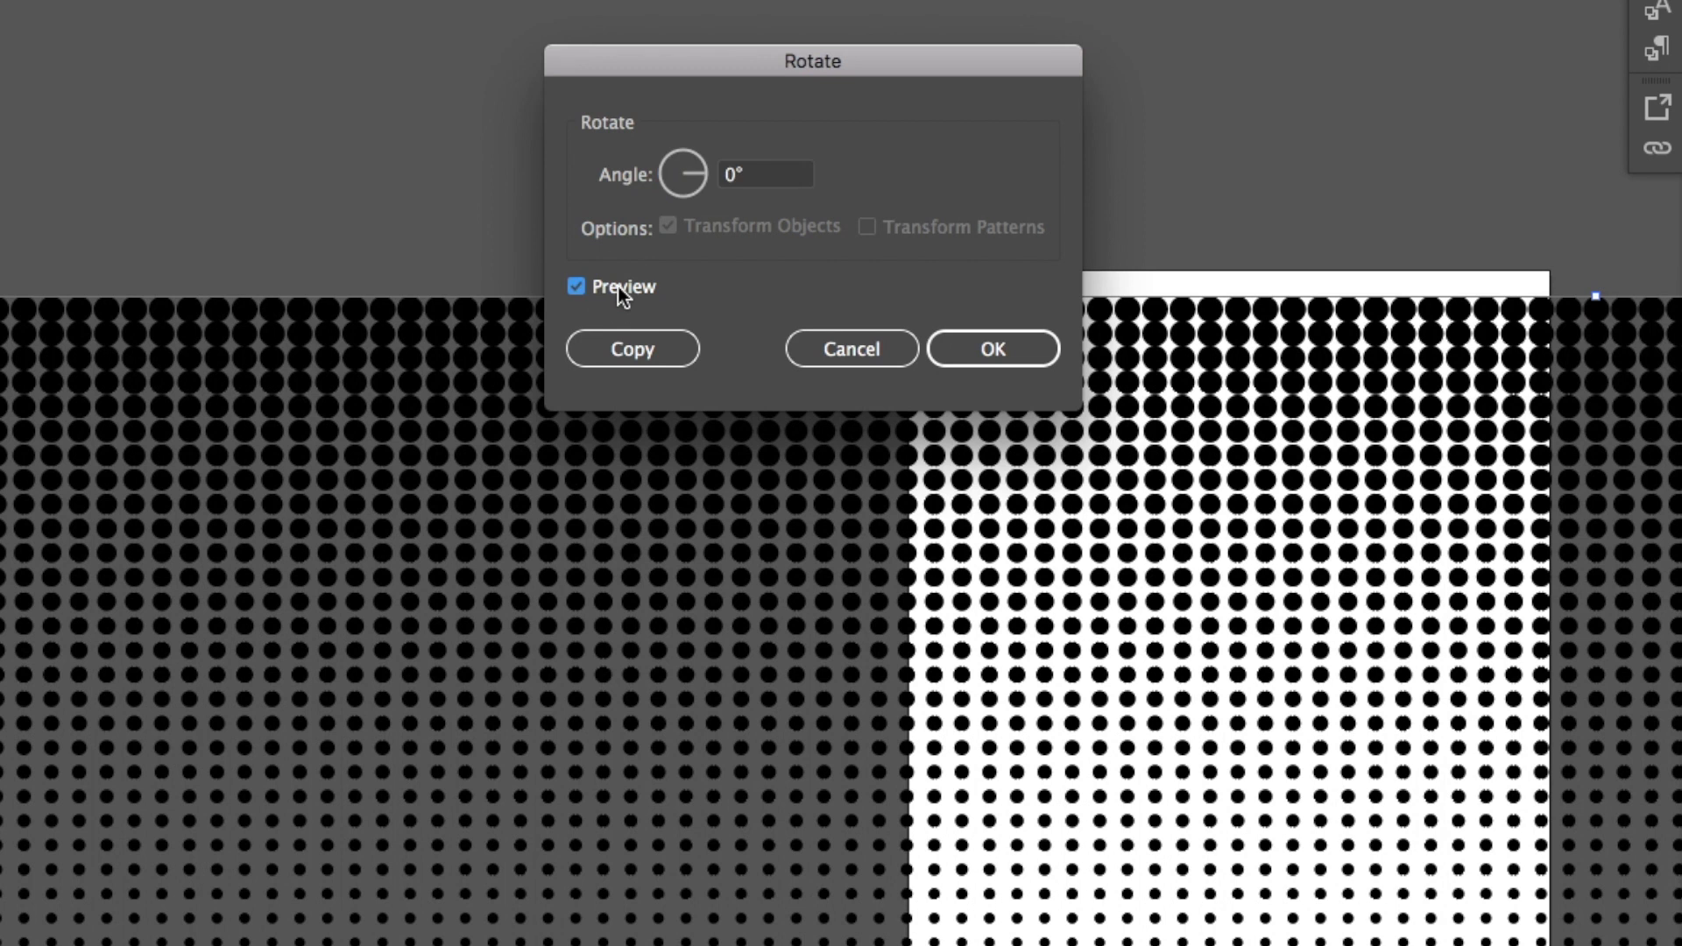
left_click(777, 180)
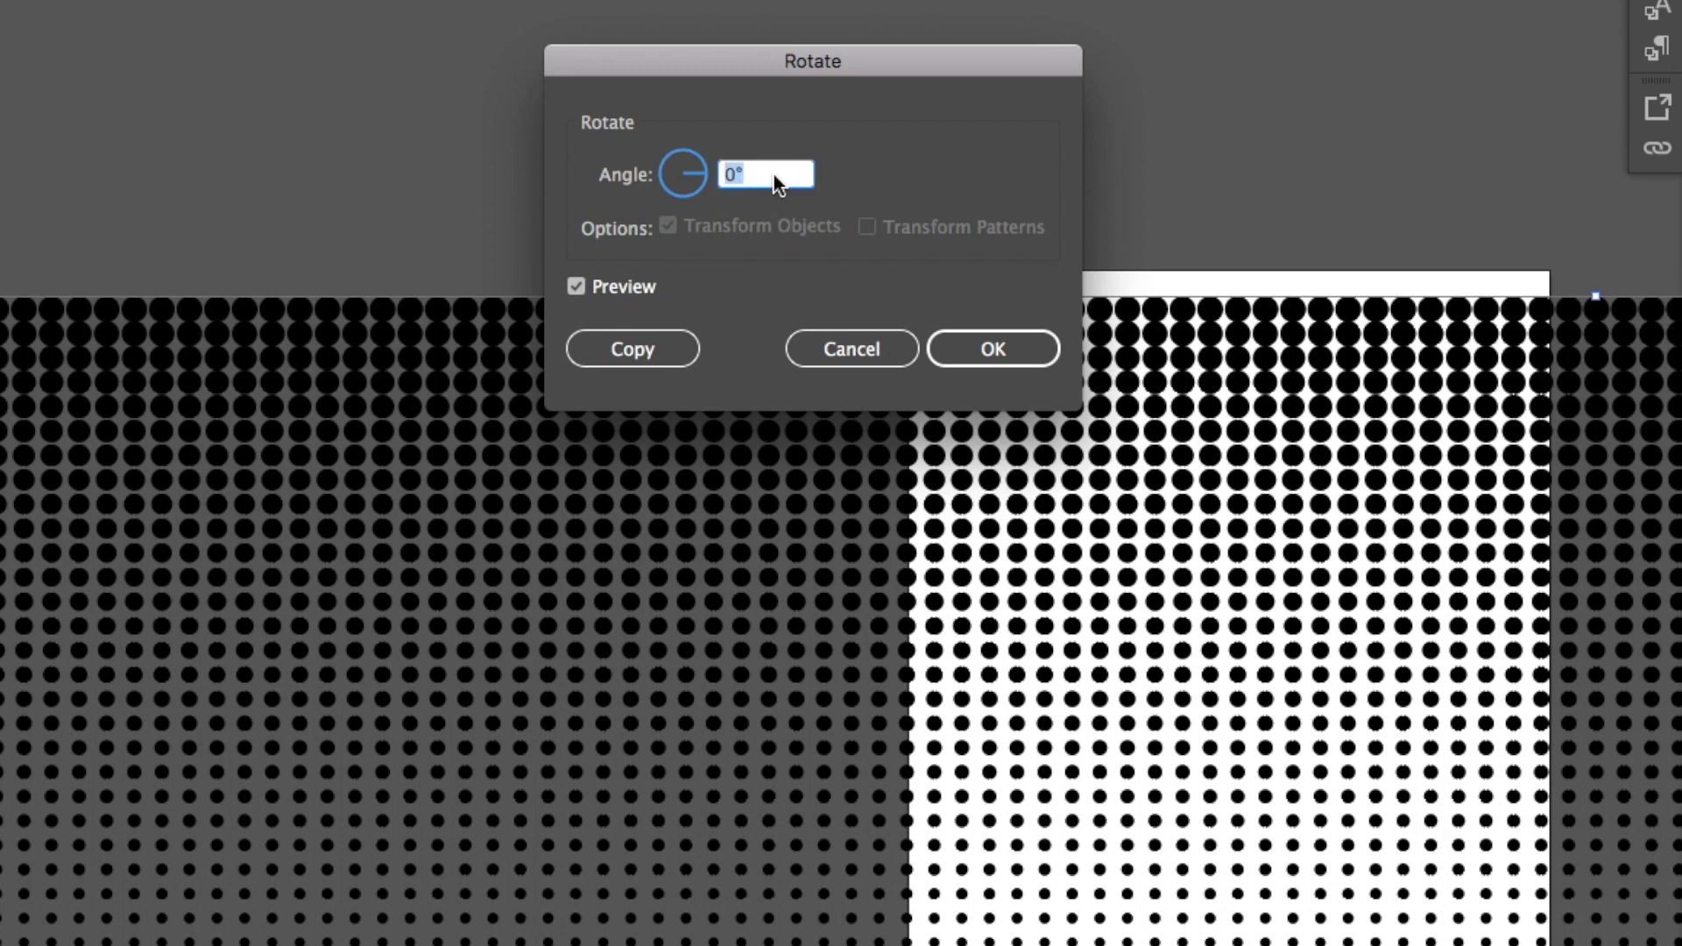
type("-30")
key("Tab")
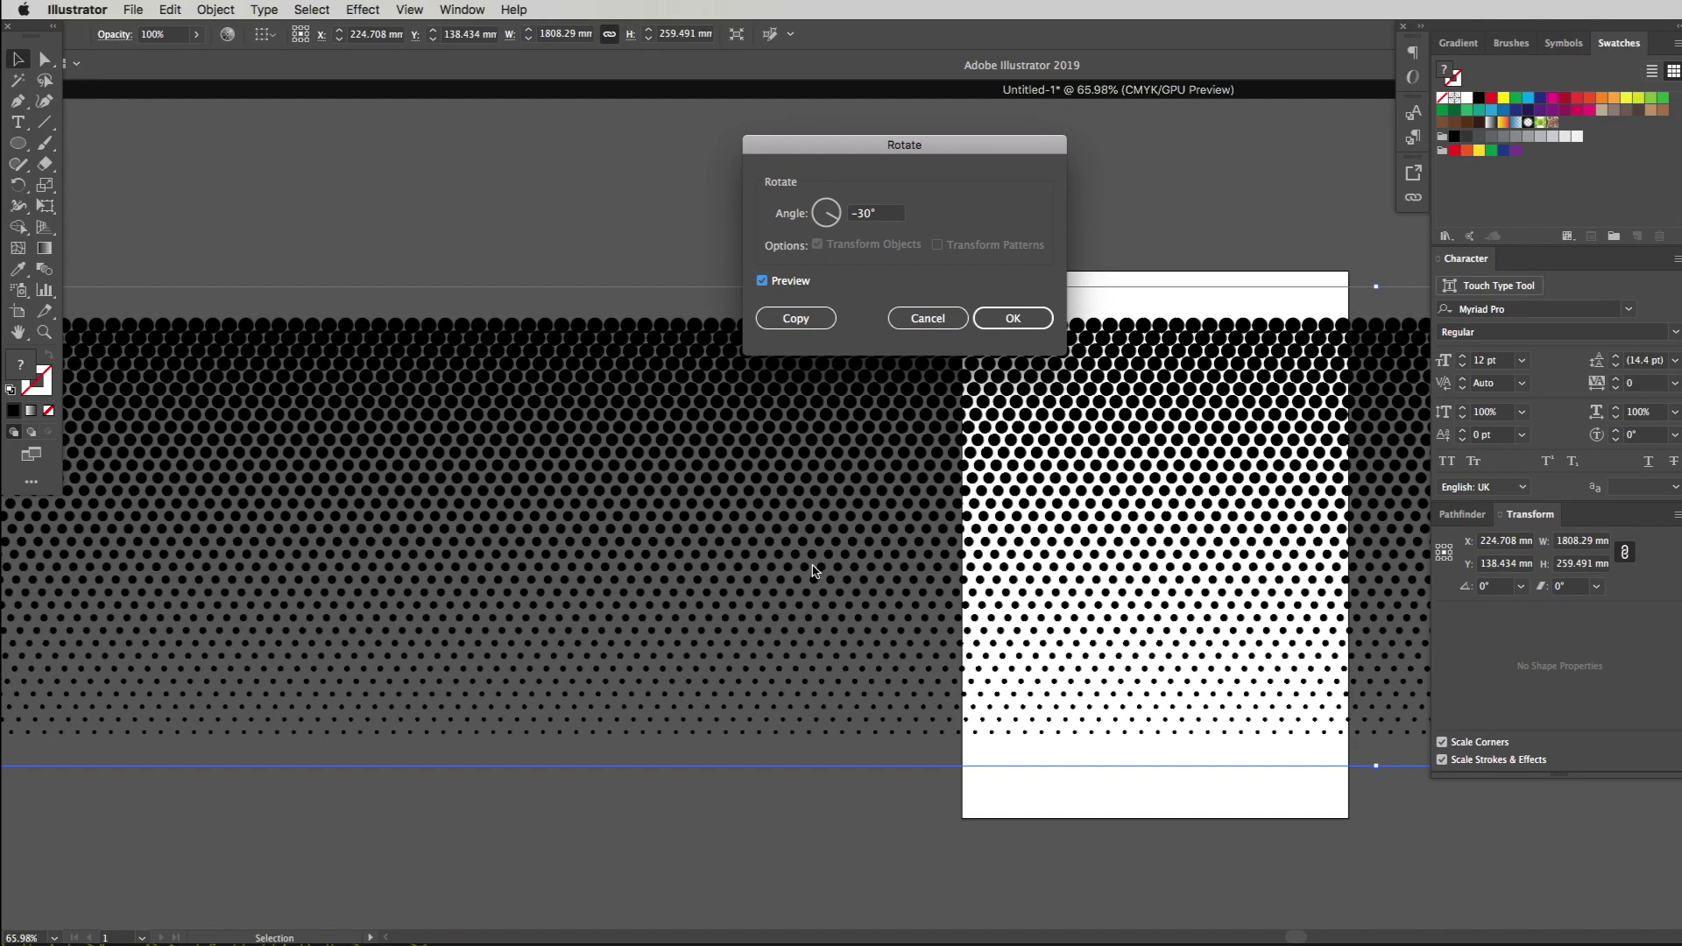
left_click(1013, 319)
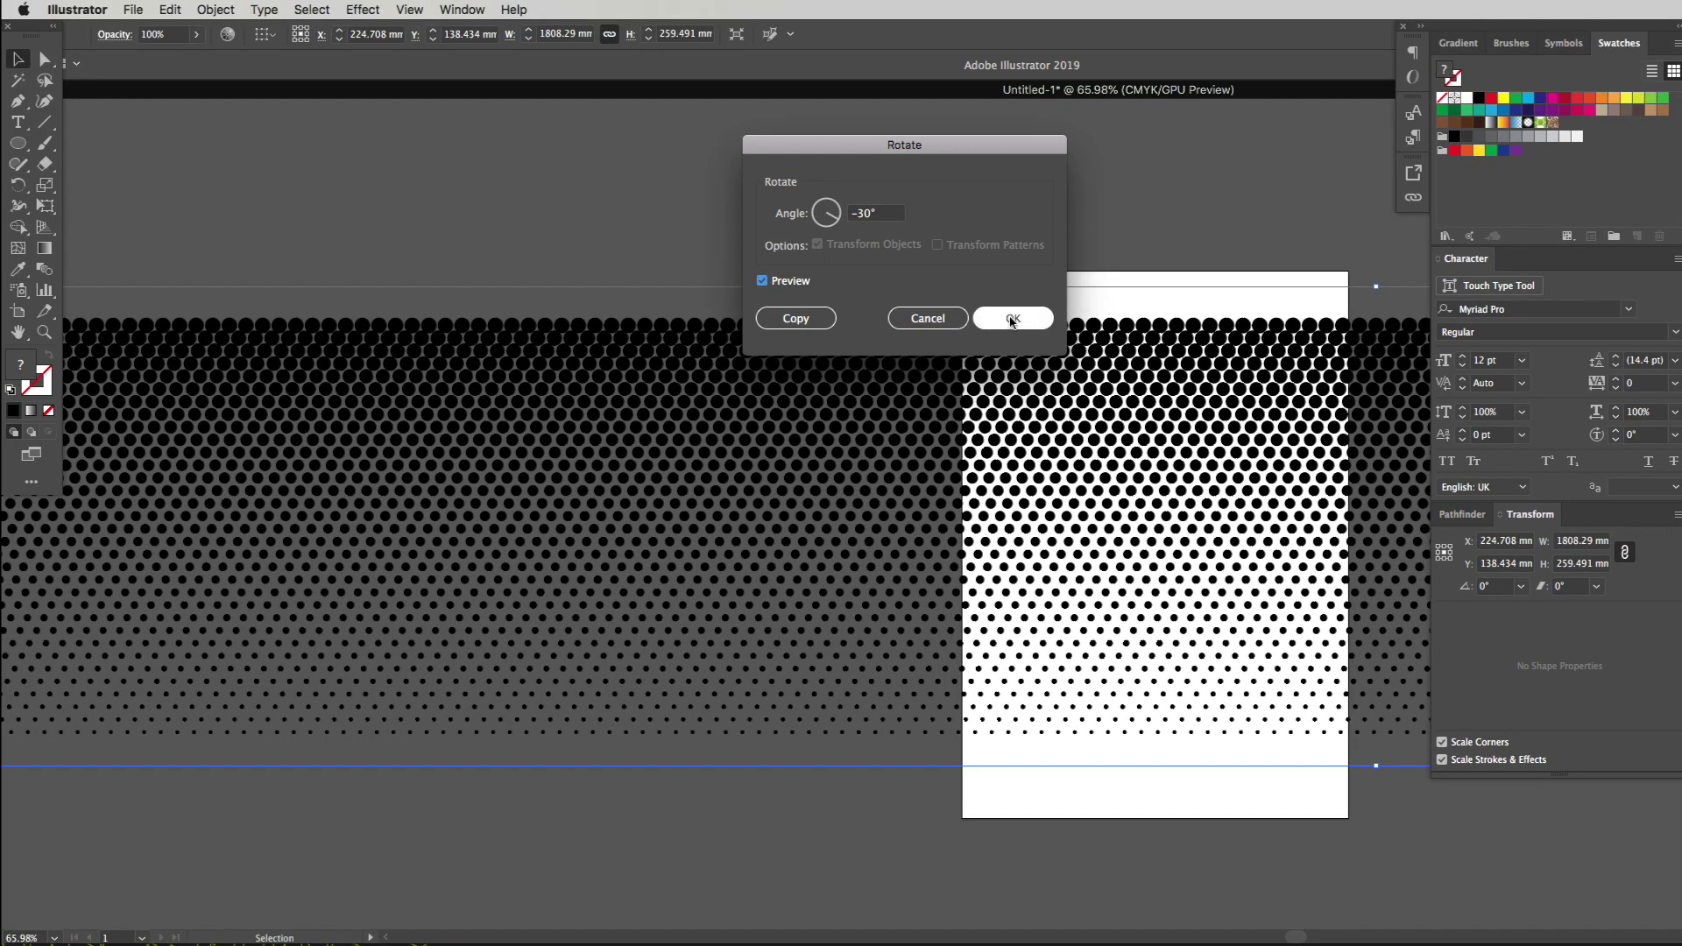
Commit the rotation, bring the band's slanted left edge into view, and select the band
left_click(984, 255)
key("super+minus")
key("super+minus")
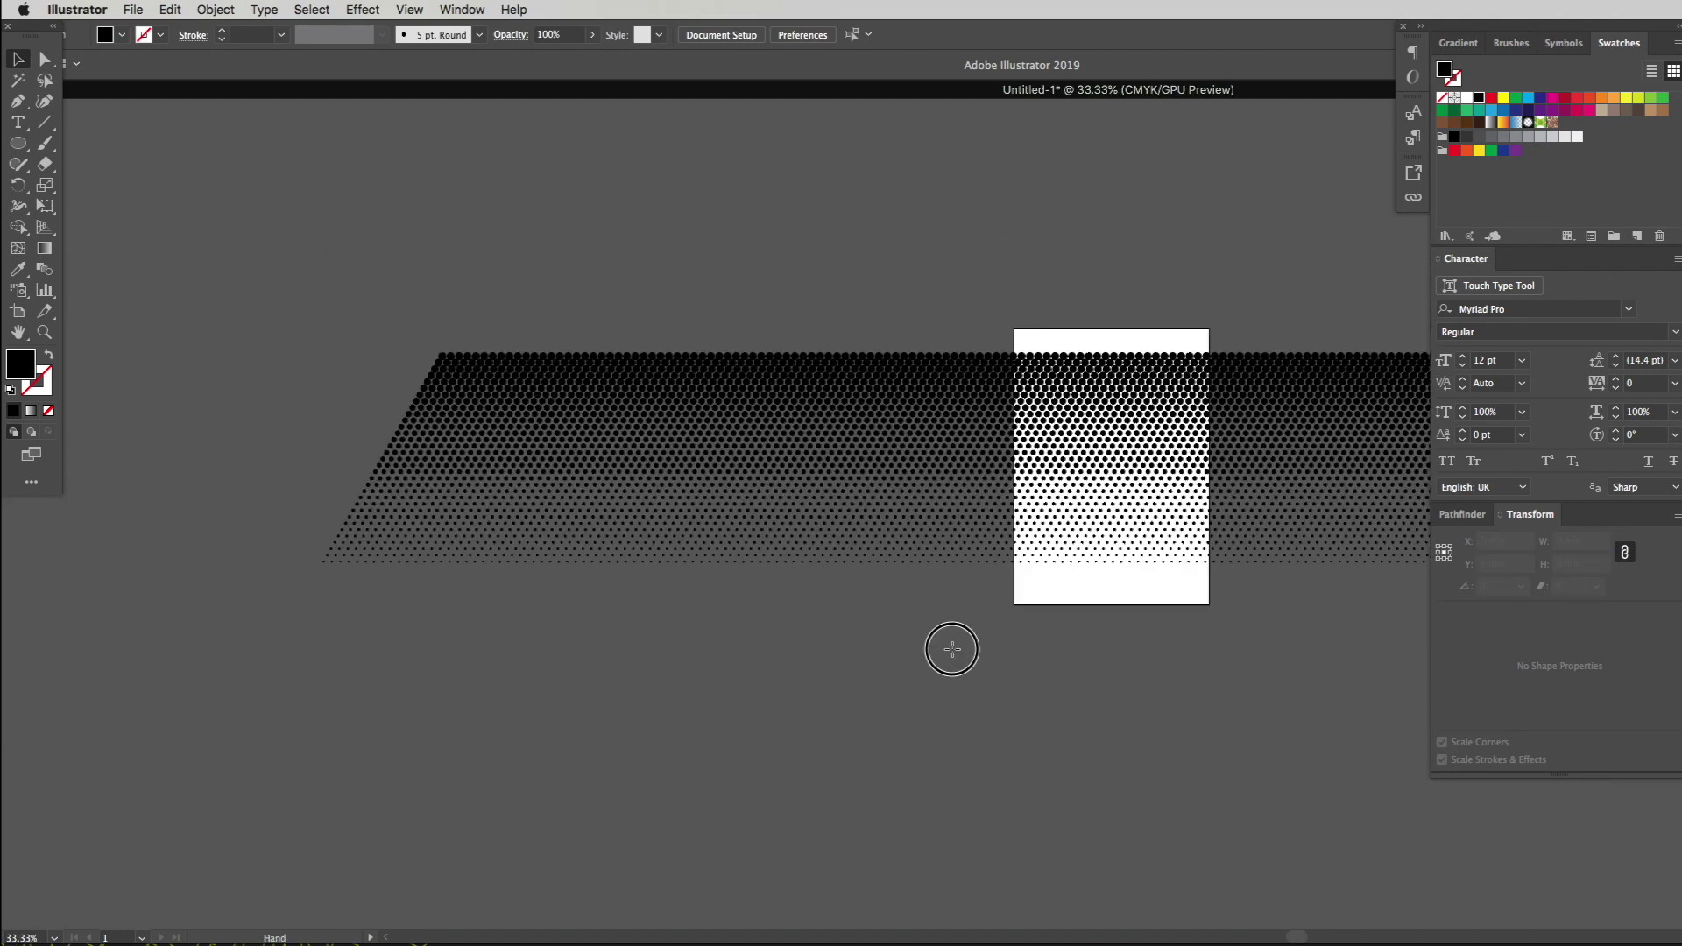
left_click_drag(951, 649, 692, 663)
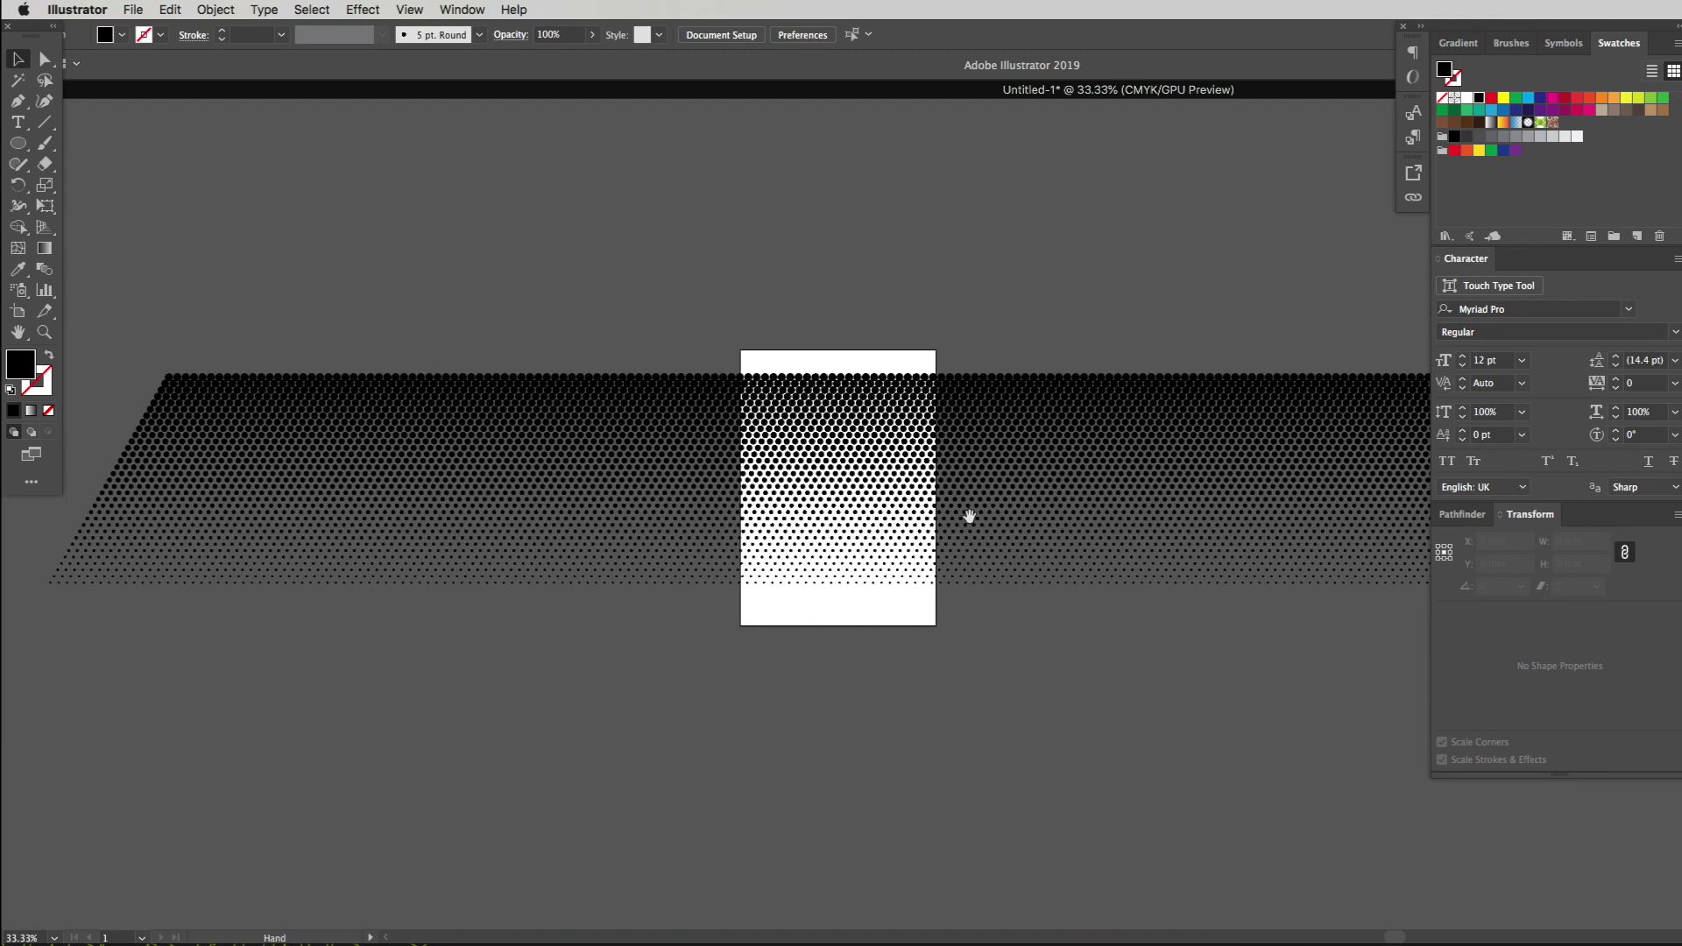
left_click_drag(596, 496, 856, 556)
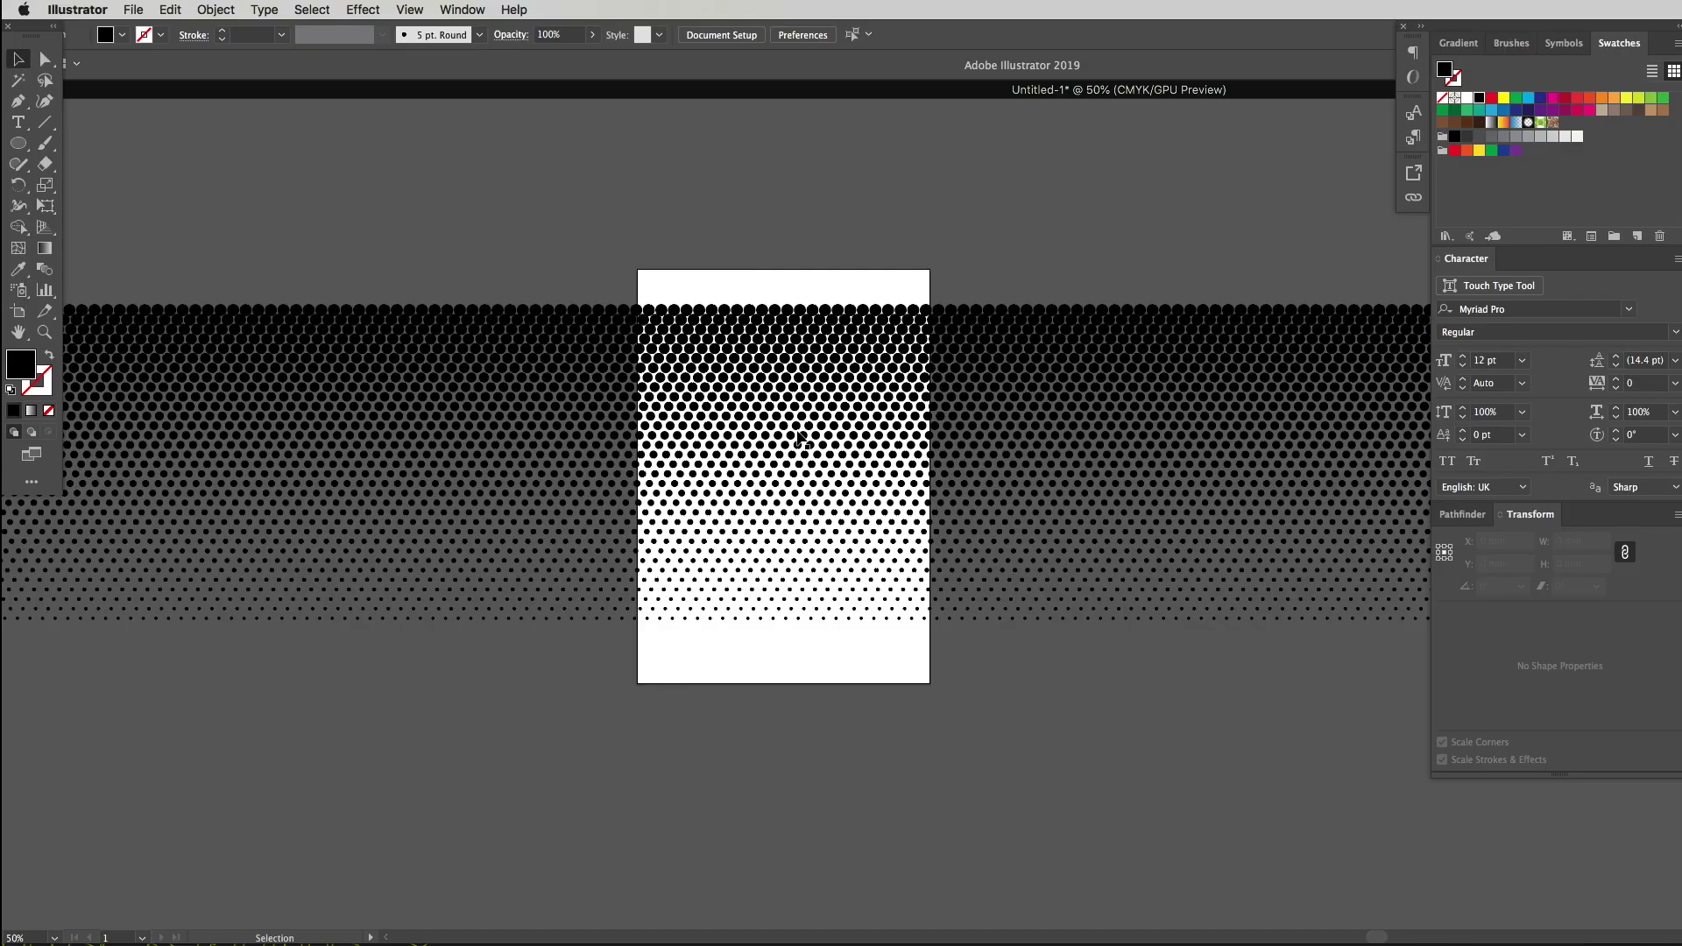
left_click(798, 279)
scroll(953, 317, "up", 2)
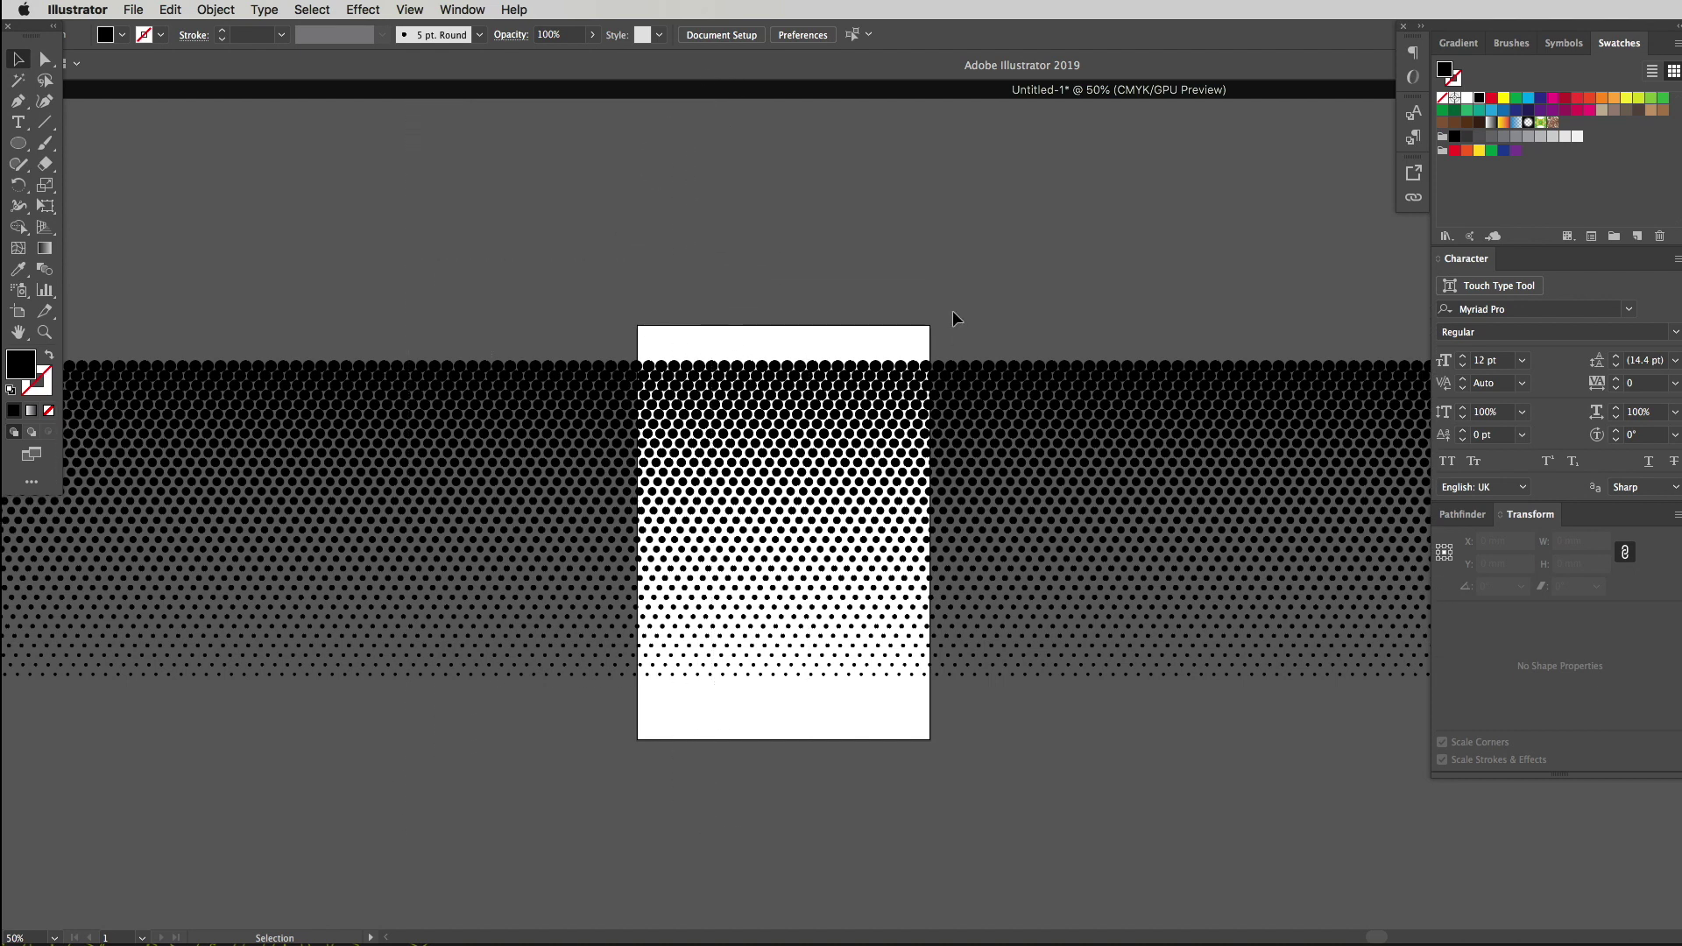
left_click_drag(514, 808, 1130, 722)
left_click(379, 324)
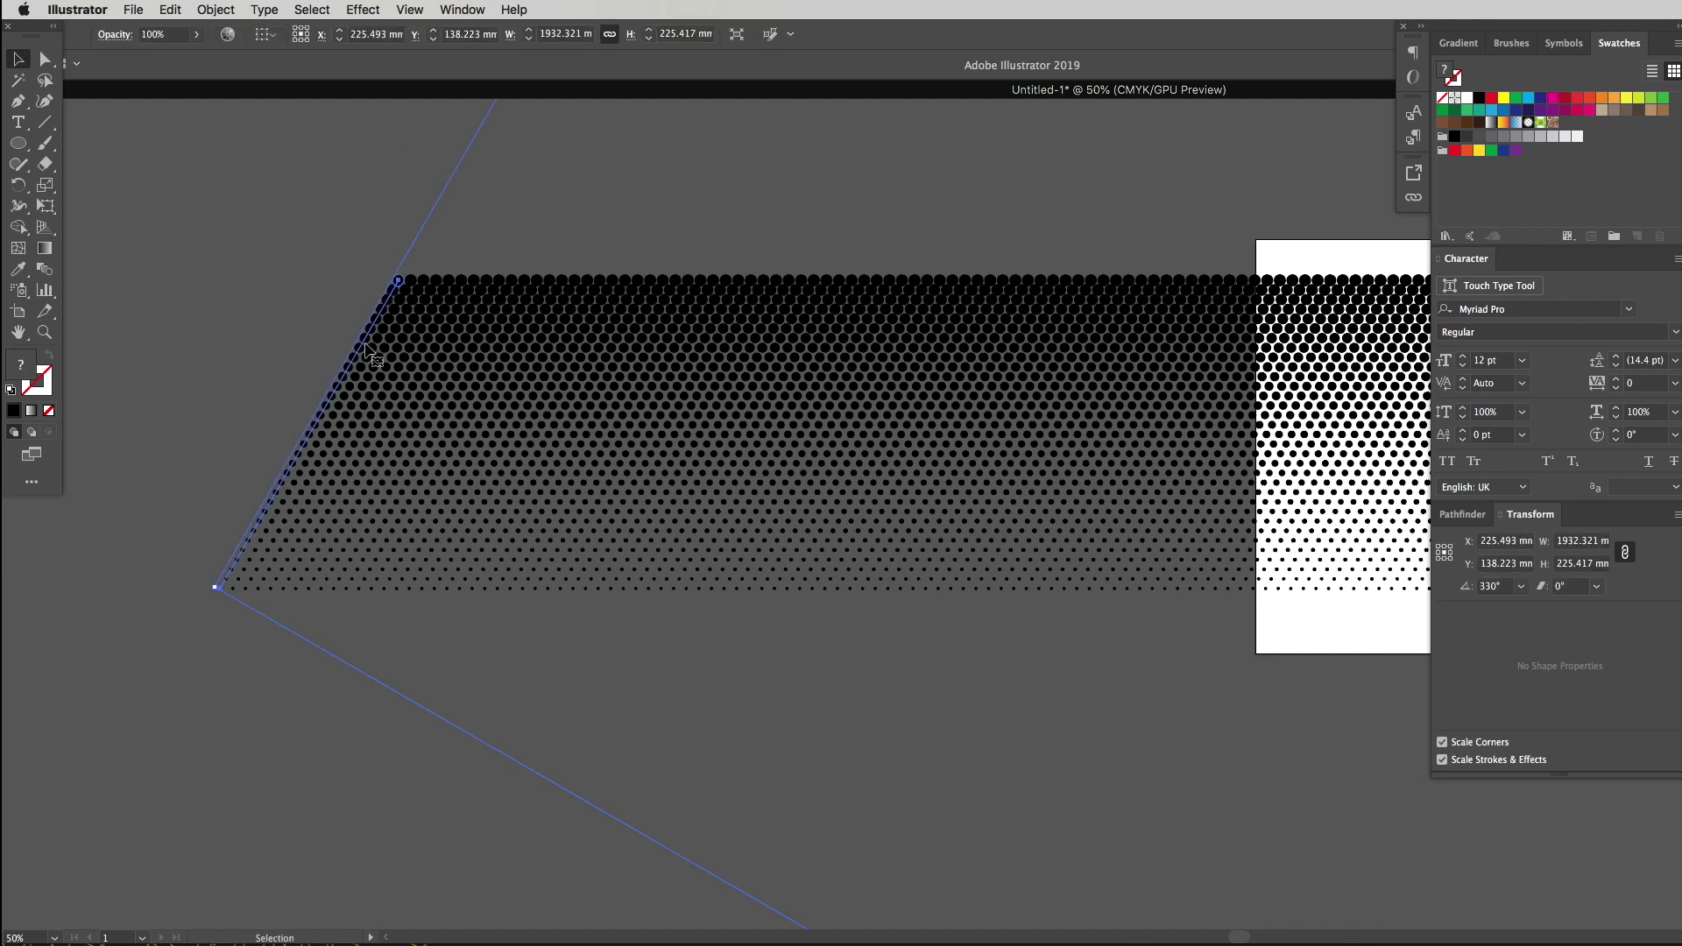
Expand the halftone's appearance into real dot shapes
left_click(217, 9)
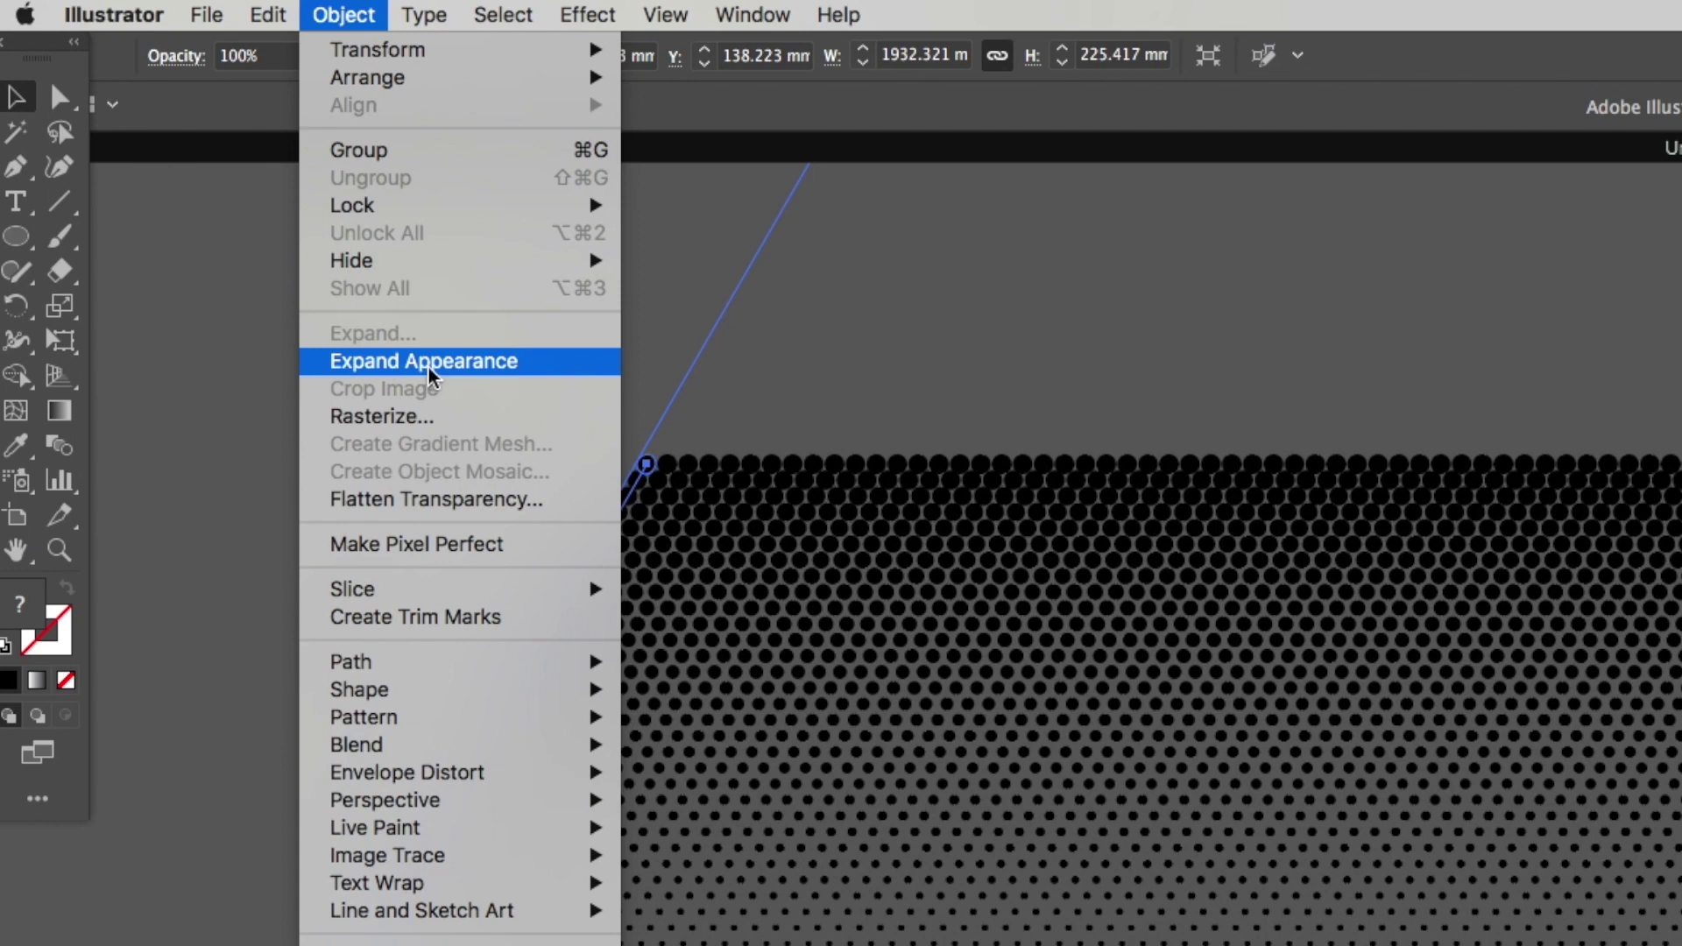
left_click(267, 220)
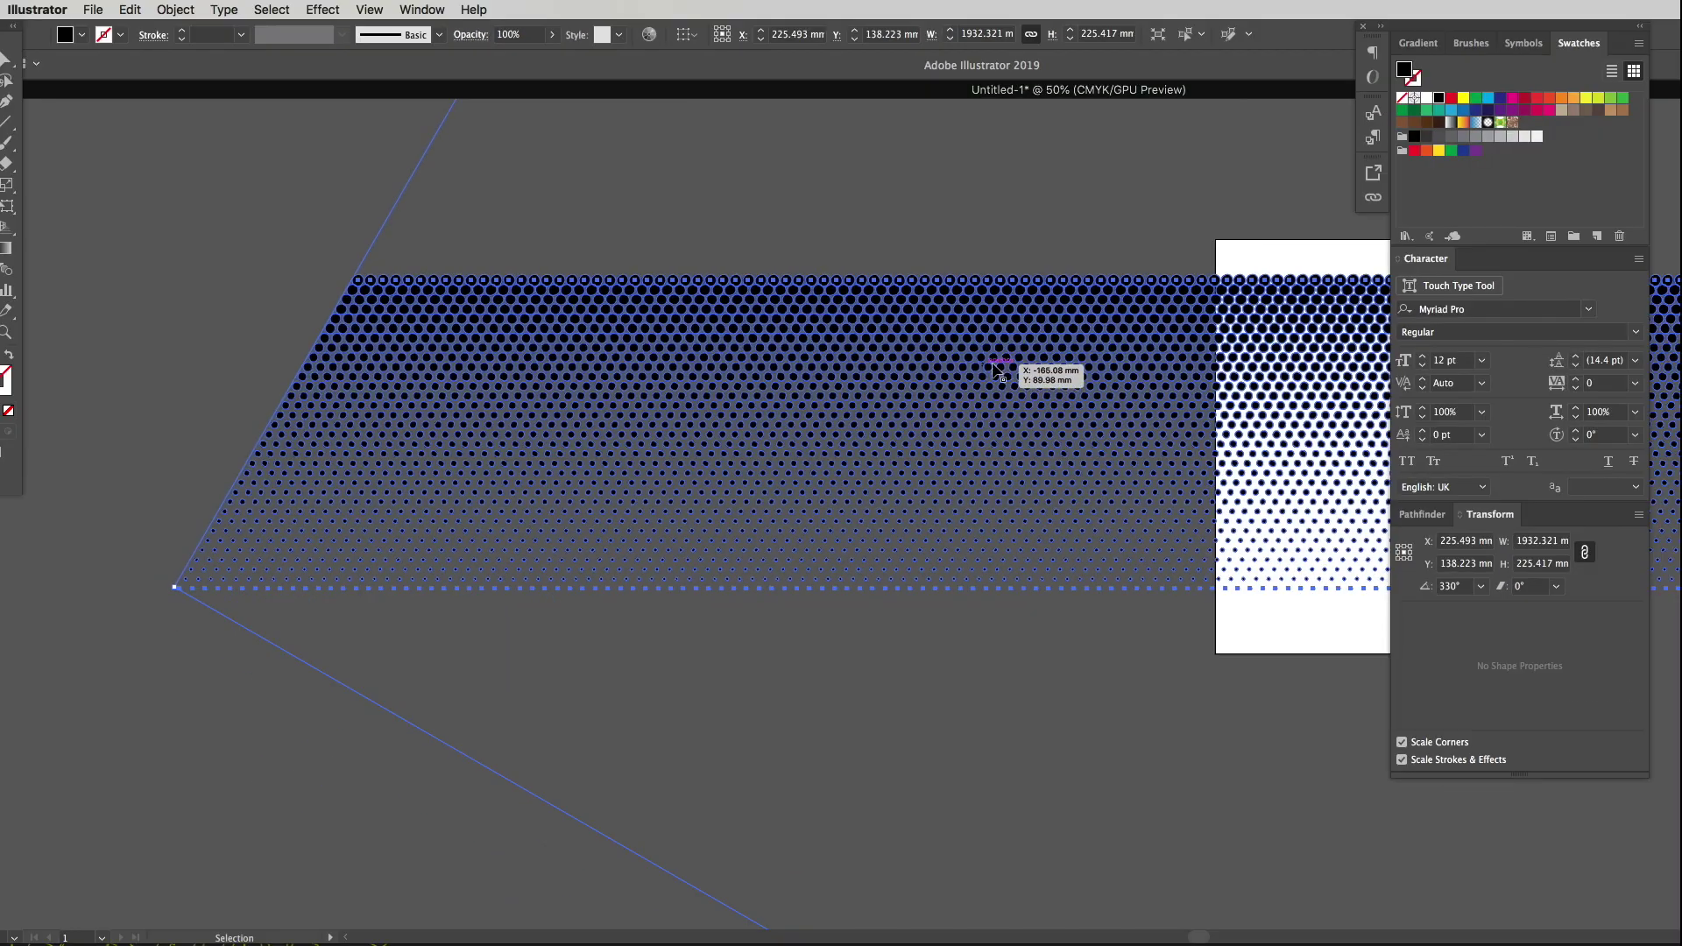
left_click(1131, 203)
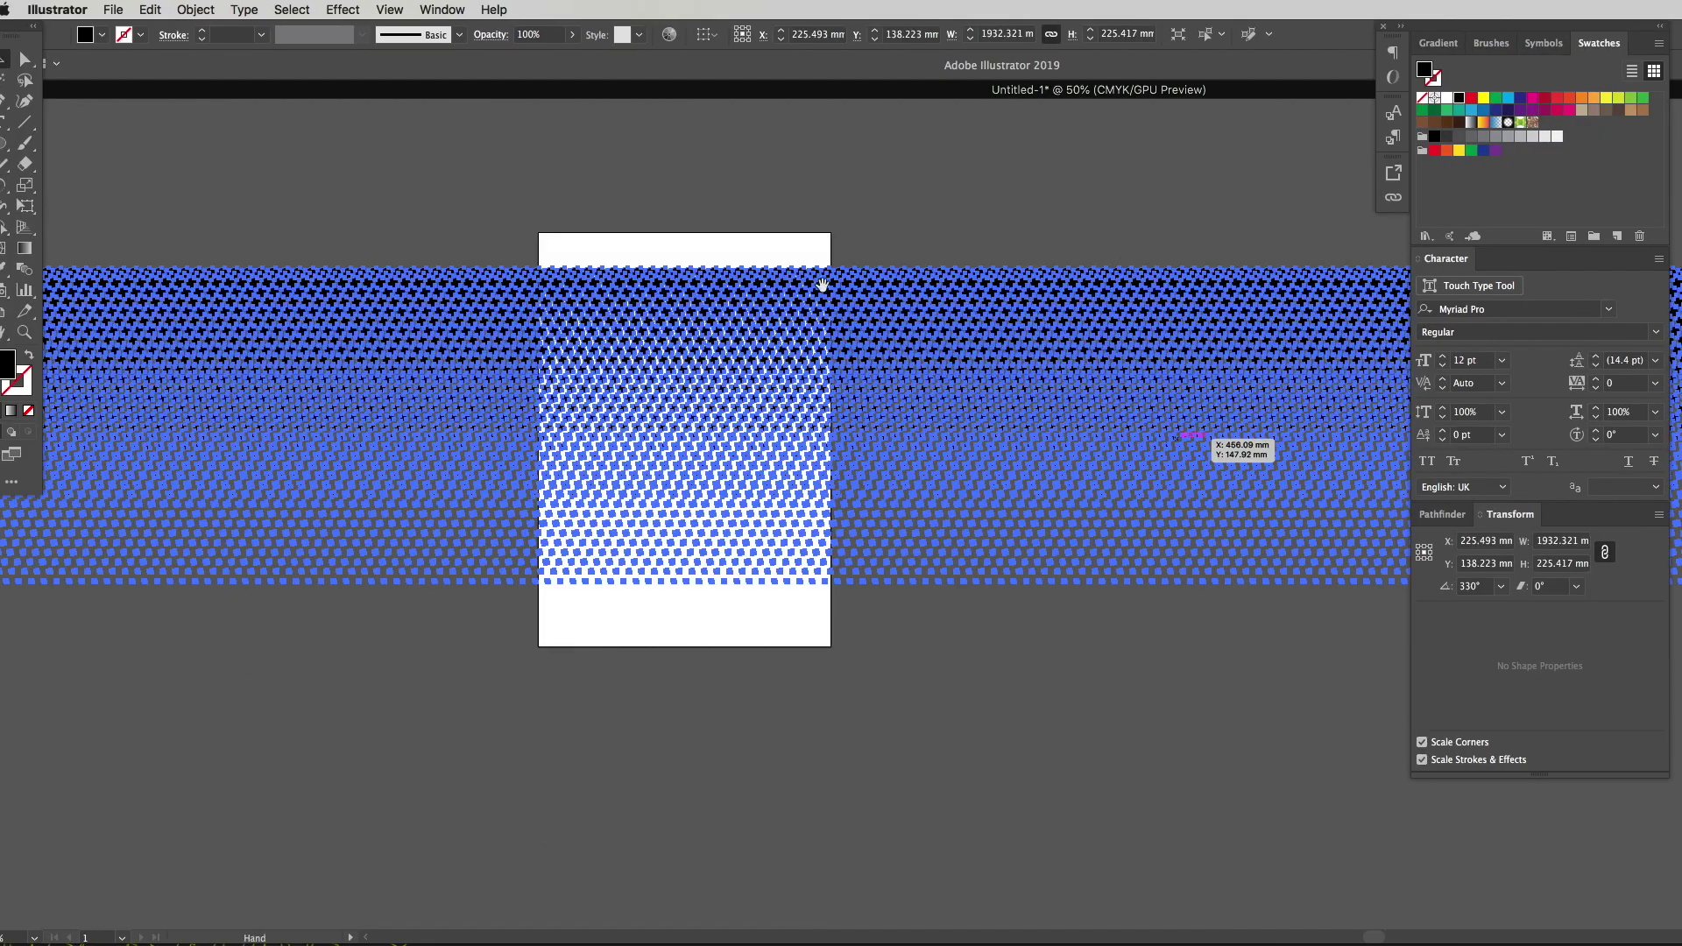
Reselect the expanded dots and give them a red fill from the Swatches
left_click(954, 191)
left_click(659, 579)
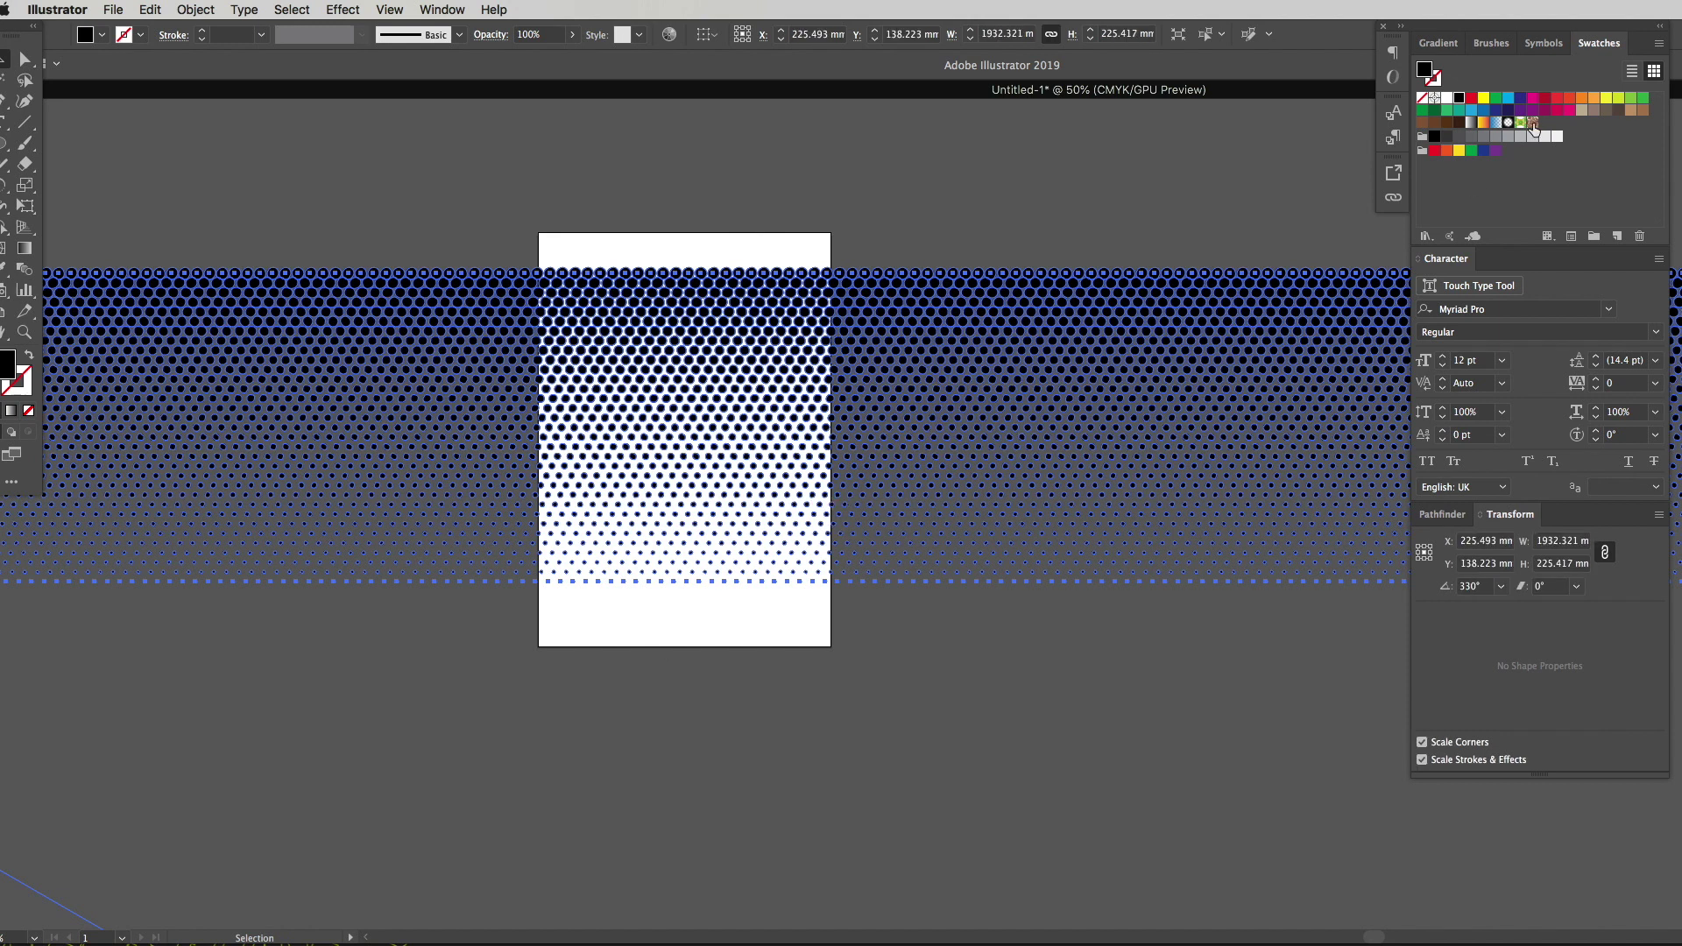
left_click(1508, 98)
left_click(1496, 99)
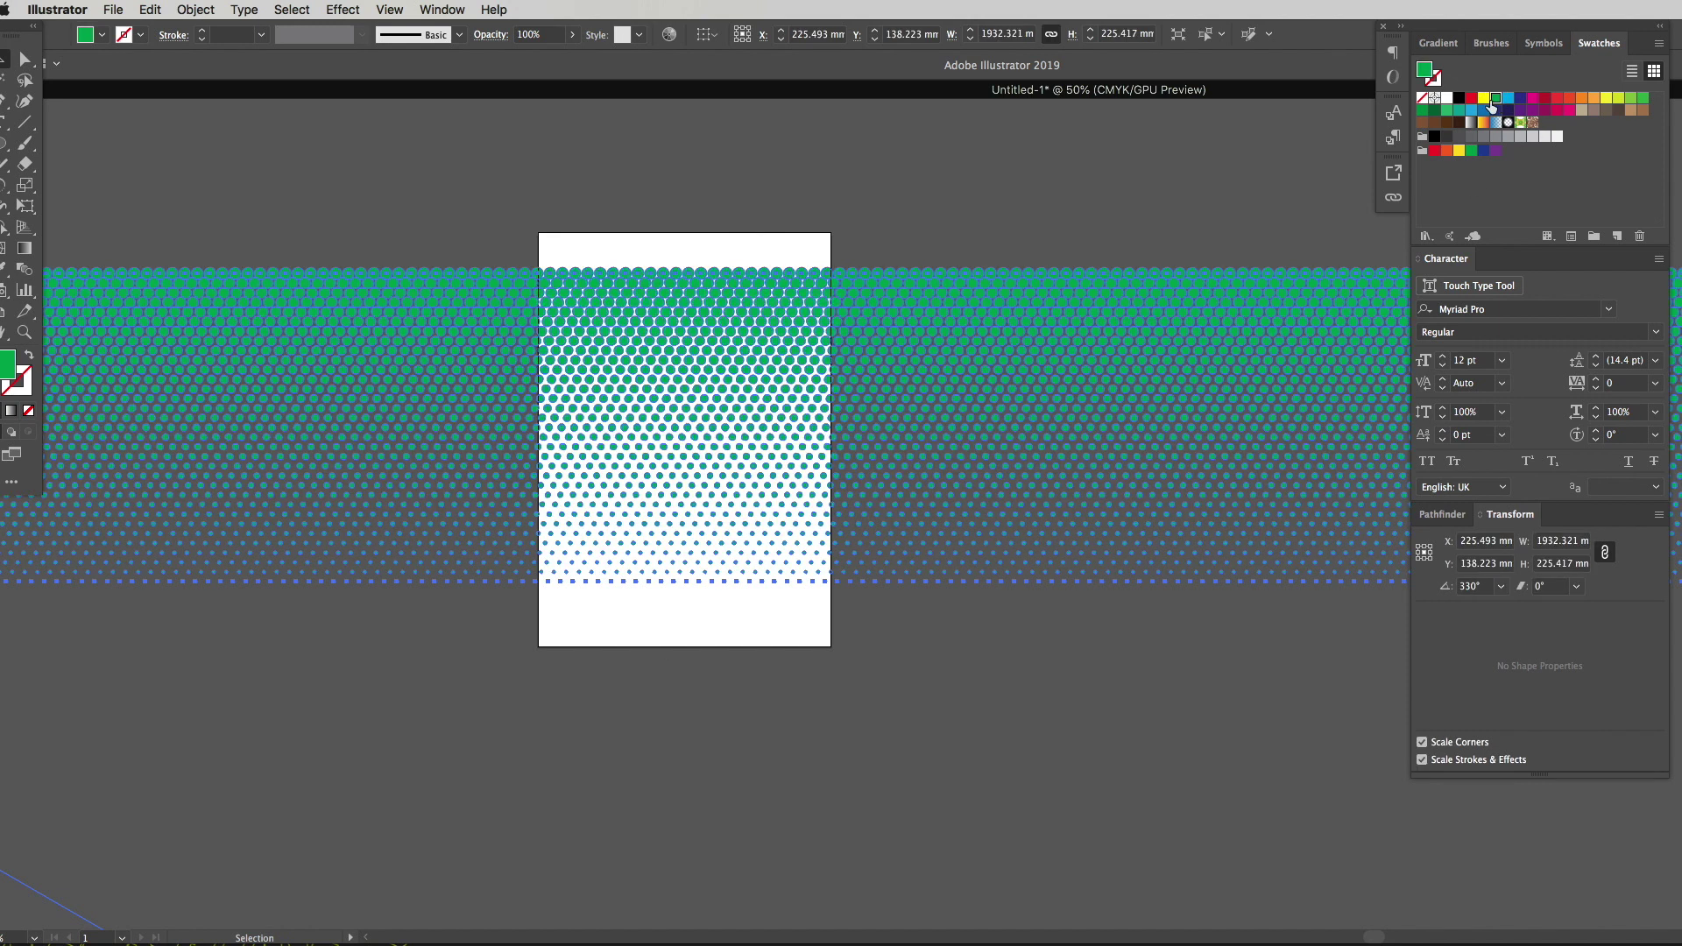
left_click(1471, 99)
left_click(907, 170)
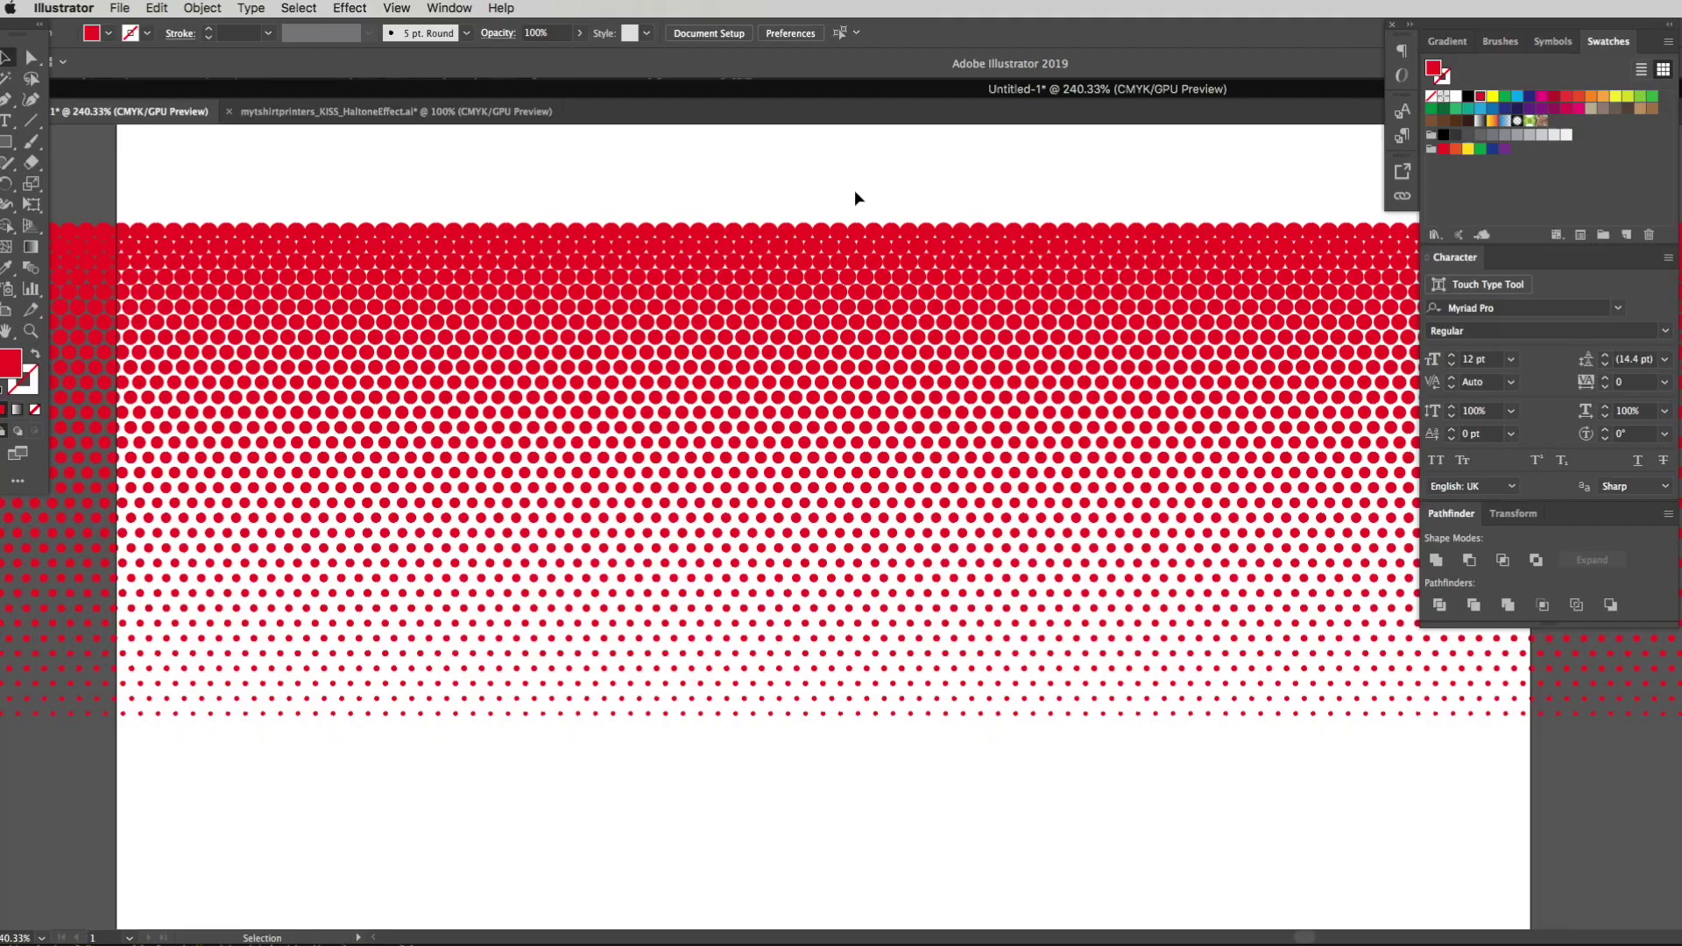
Paste the red halftone band into the MTP logo document and position it over the letters
left_click(368, 110)
scroll(977, 515, "up", 3)
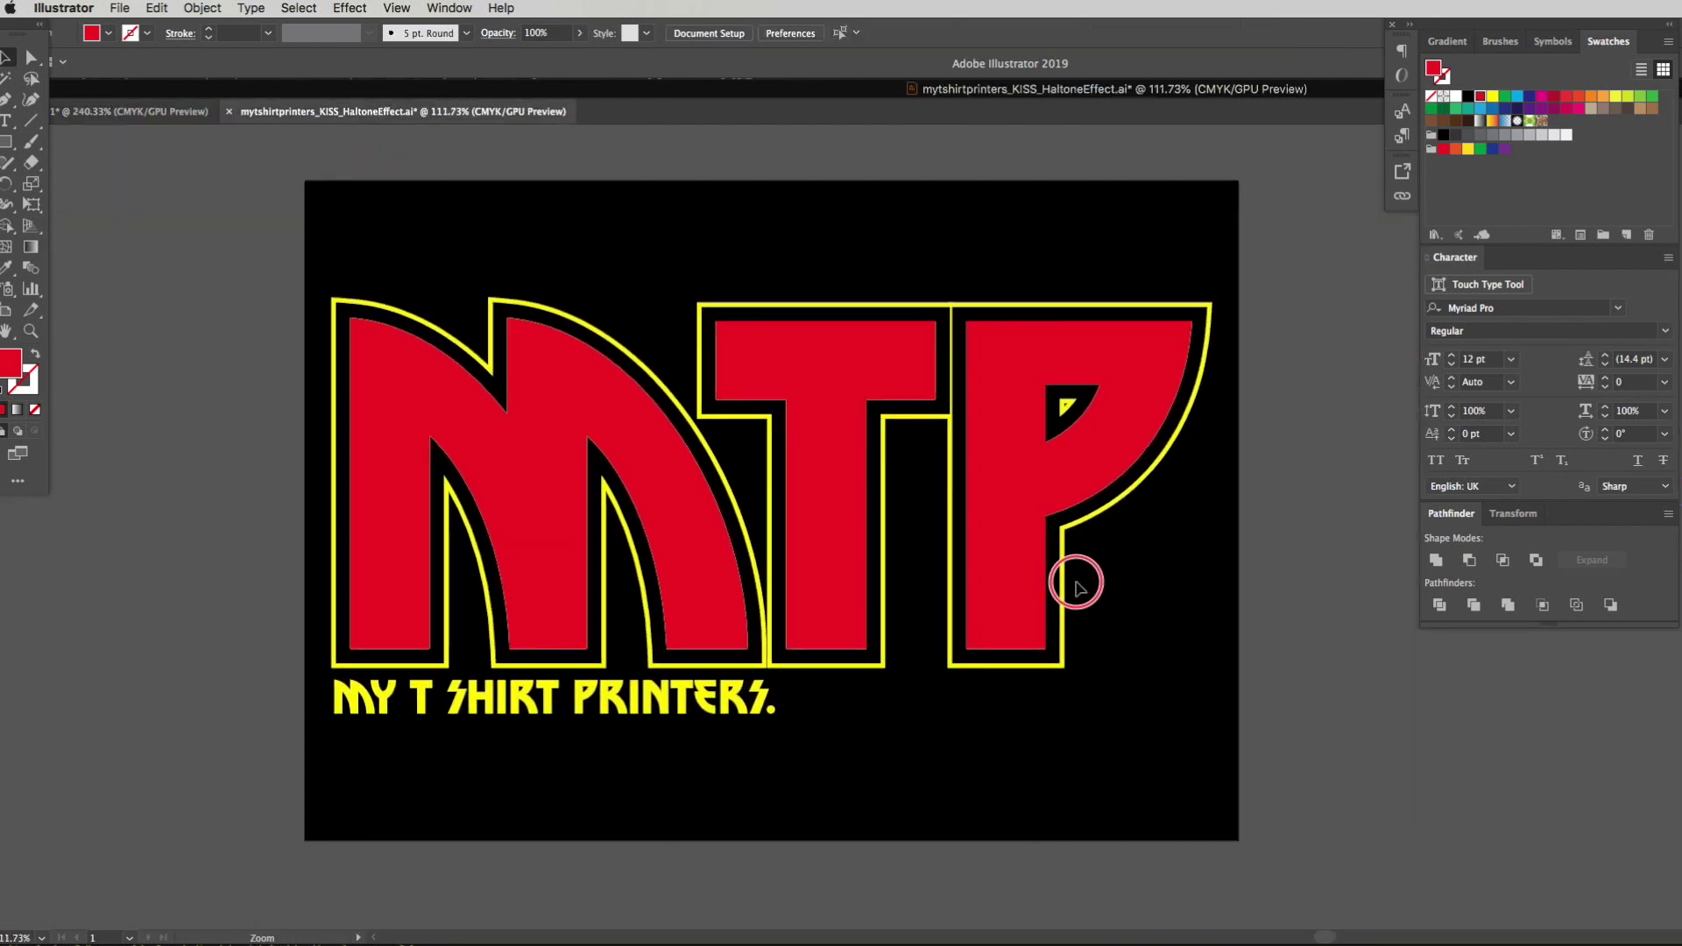
left_click_drag(1045, 605, 1074, 596)
left_click(1065, 586)
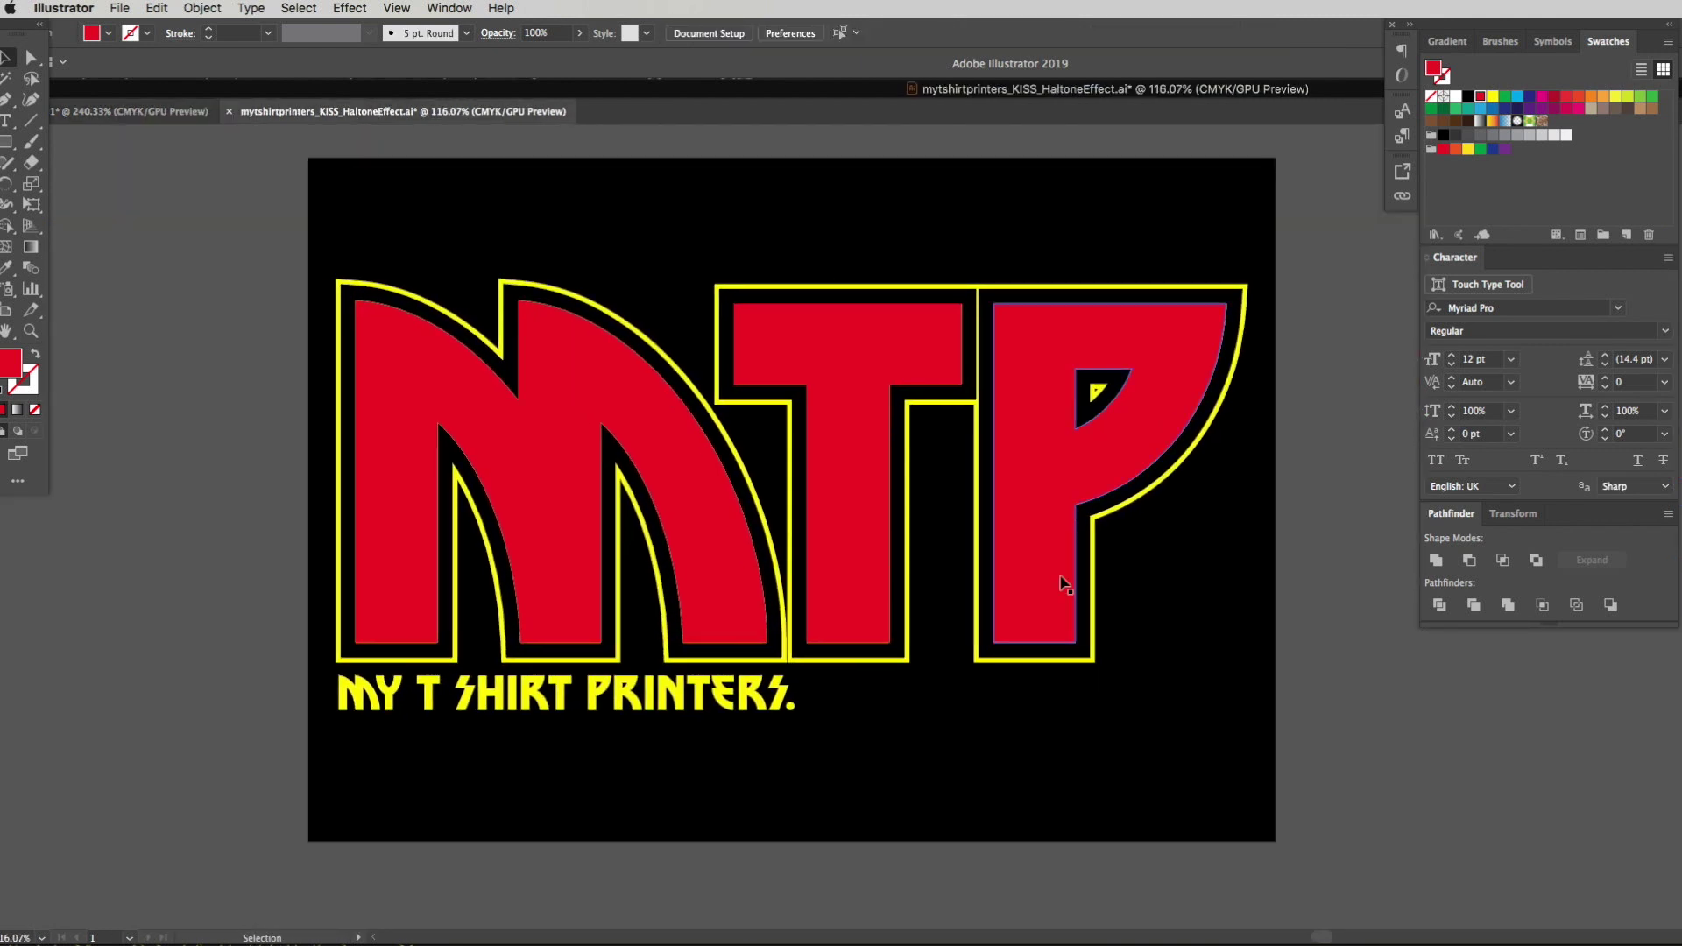
left_click(1023, 545)
key("super+v")
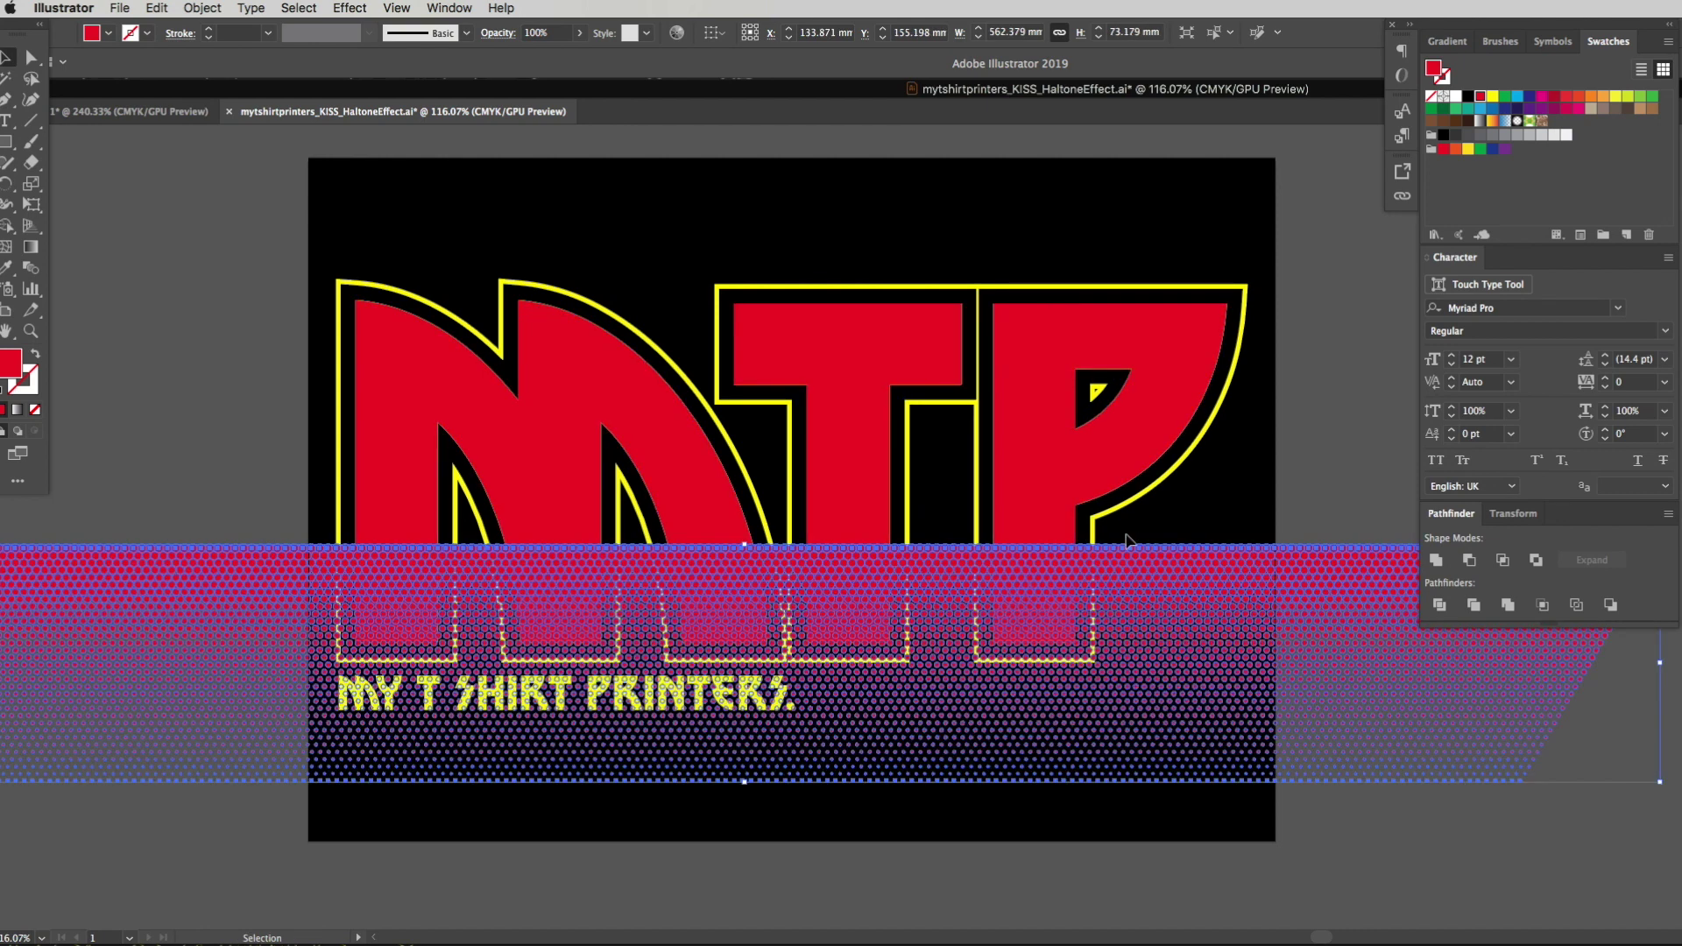
left_click_drag(1169, 618, 1202, 450)
left_click_drag(1261, 517, 1252, 496)
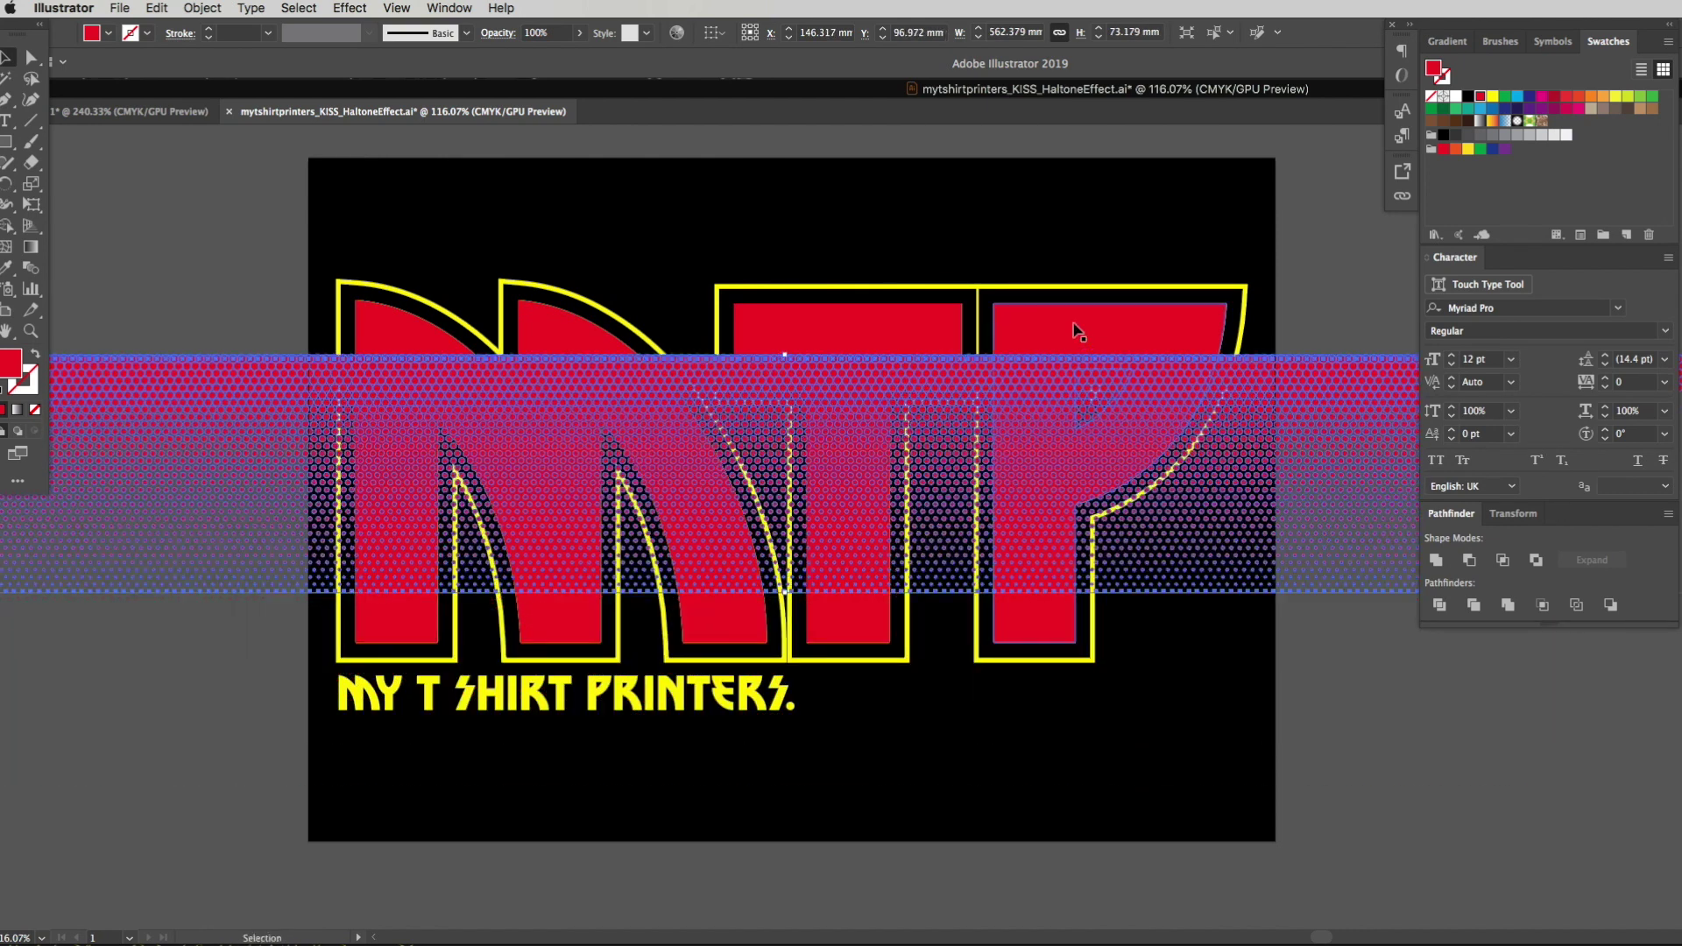
Unite a rectangle across the letter tops with the halftone, then Intersect it with the letters
key("m")
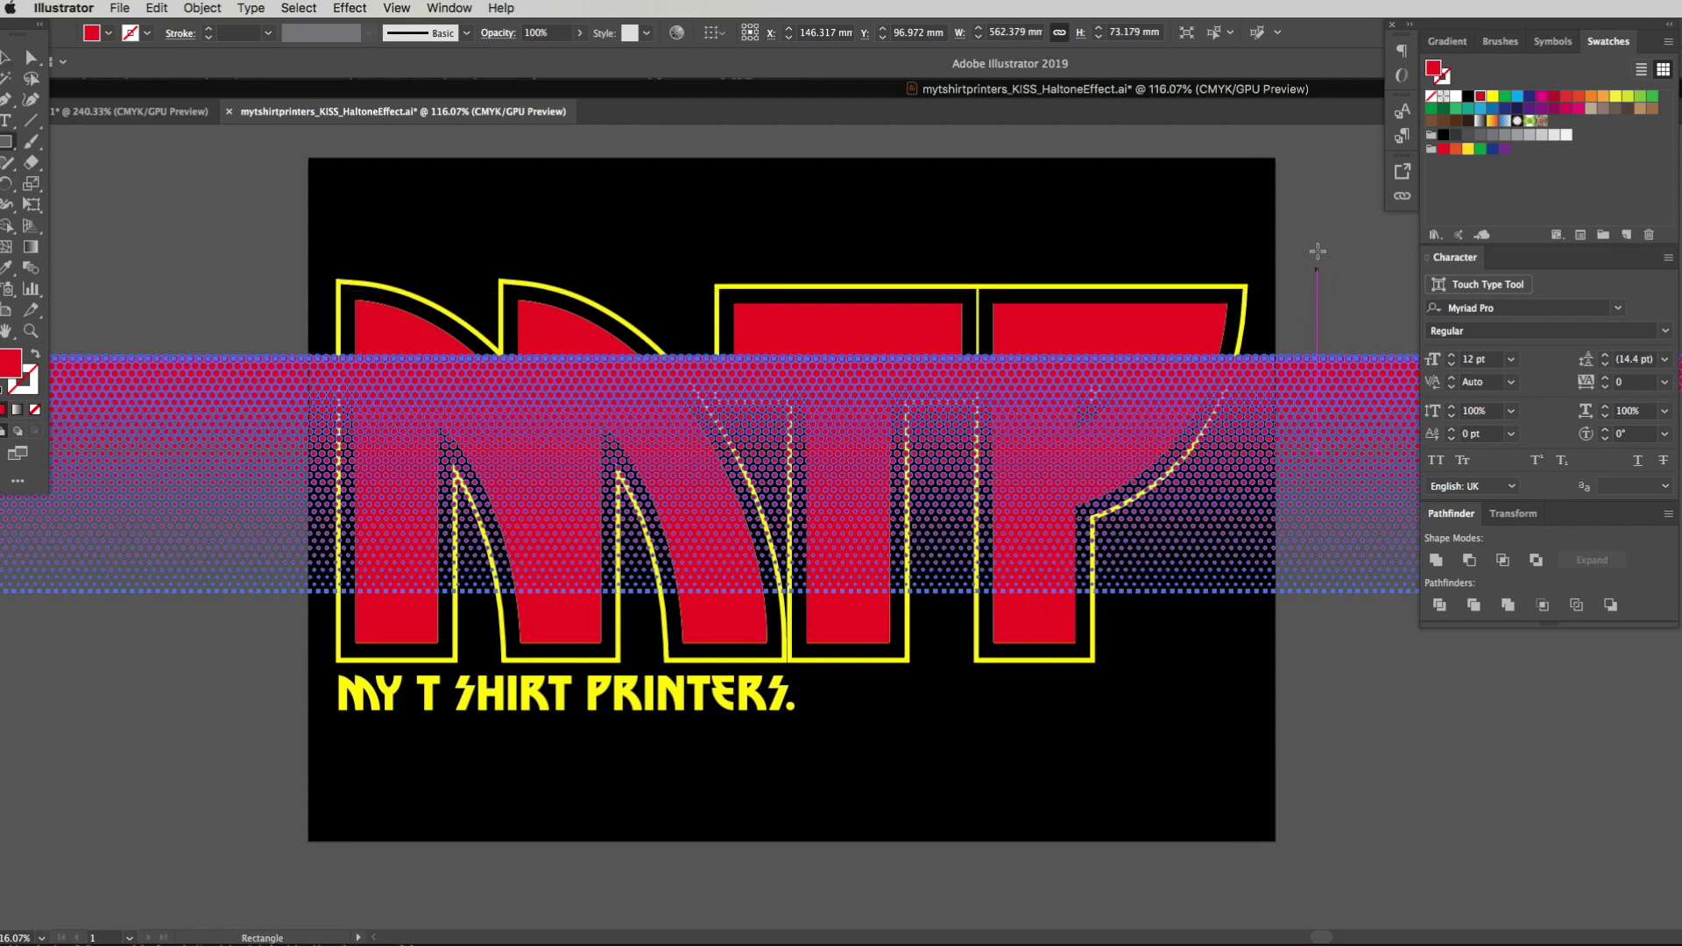
left_click_drag(1266, 280, 343, 358)
key("v")
left_click(1178, 464, "shift")
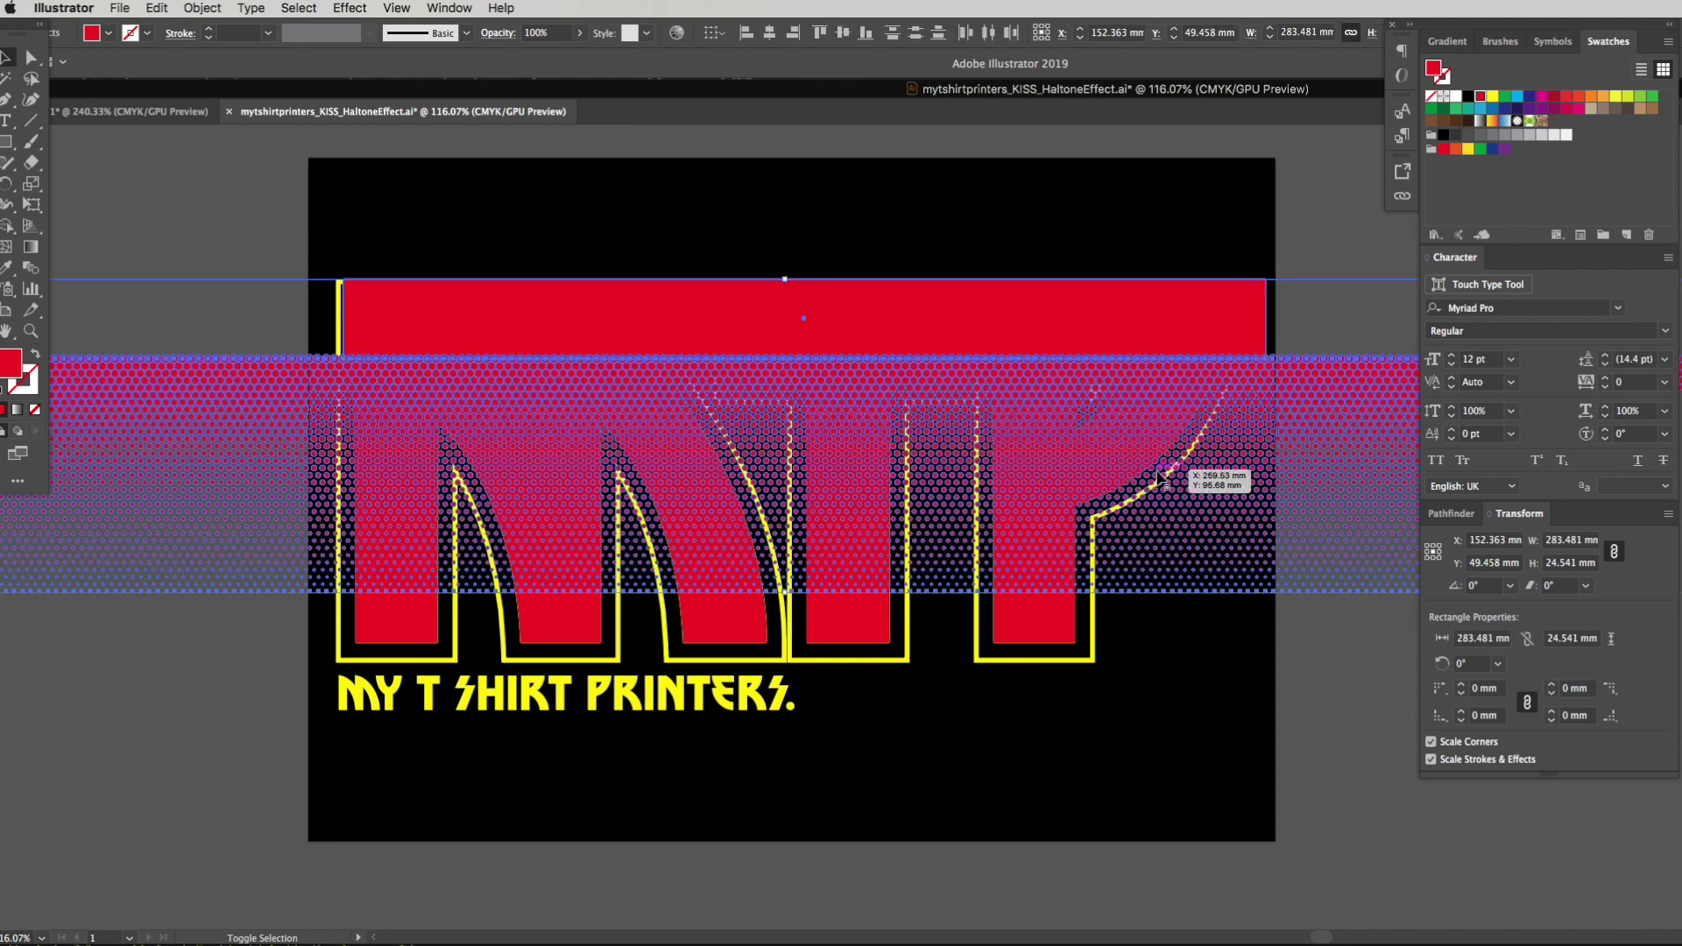
left_click(1497, 518)
left_click(1454, 515)
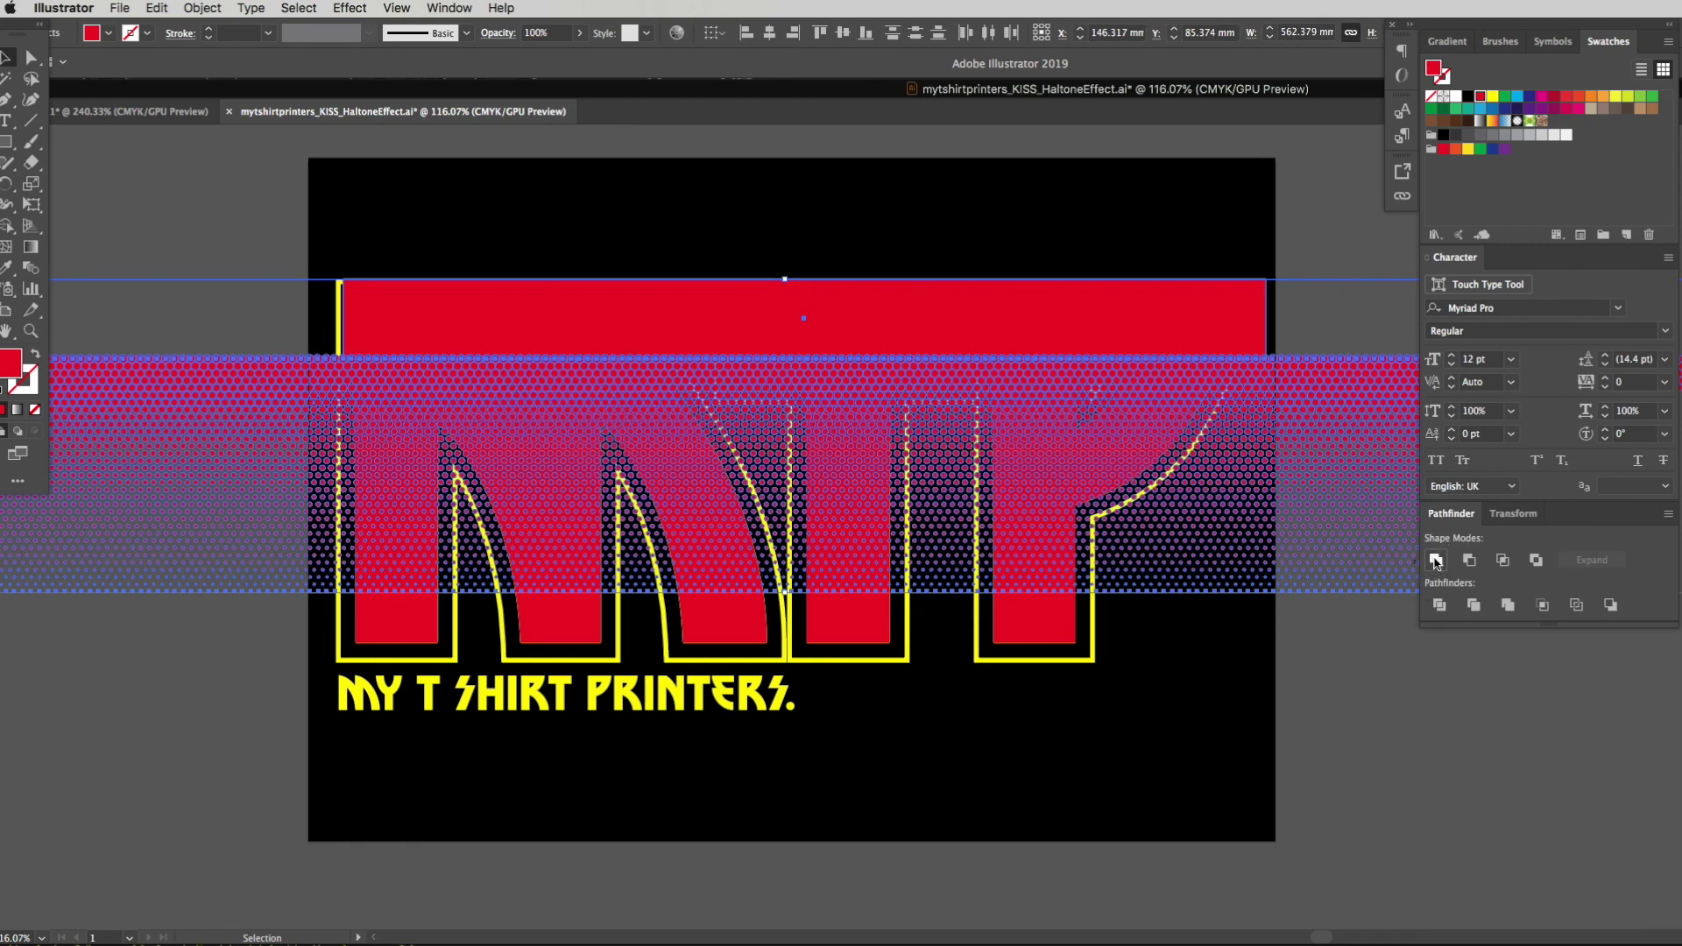
left_click(1435, 561)
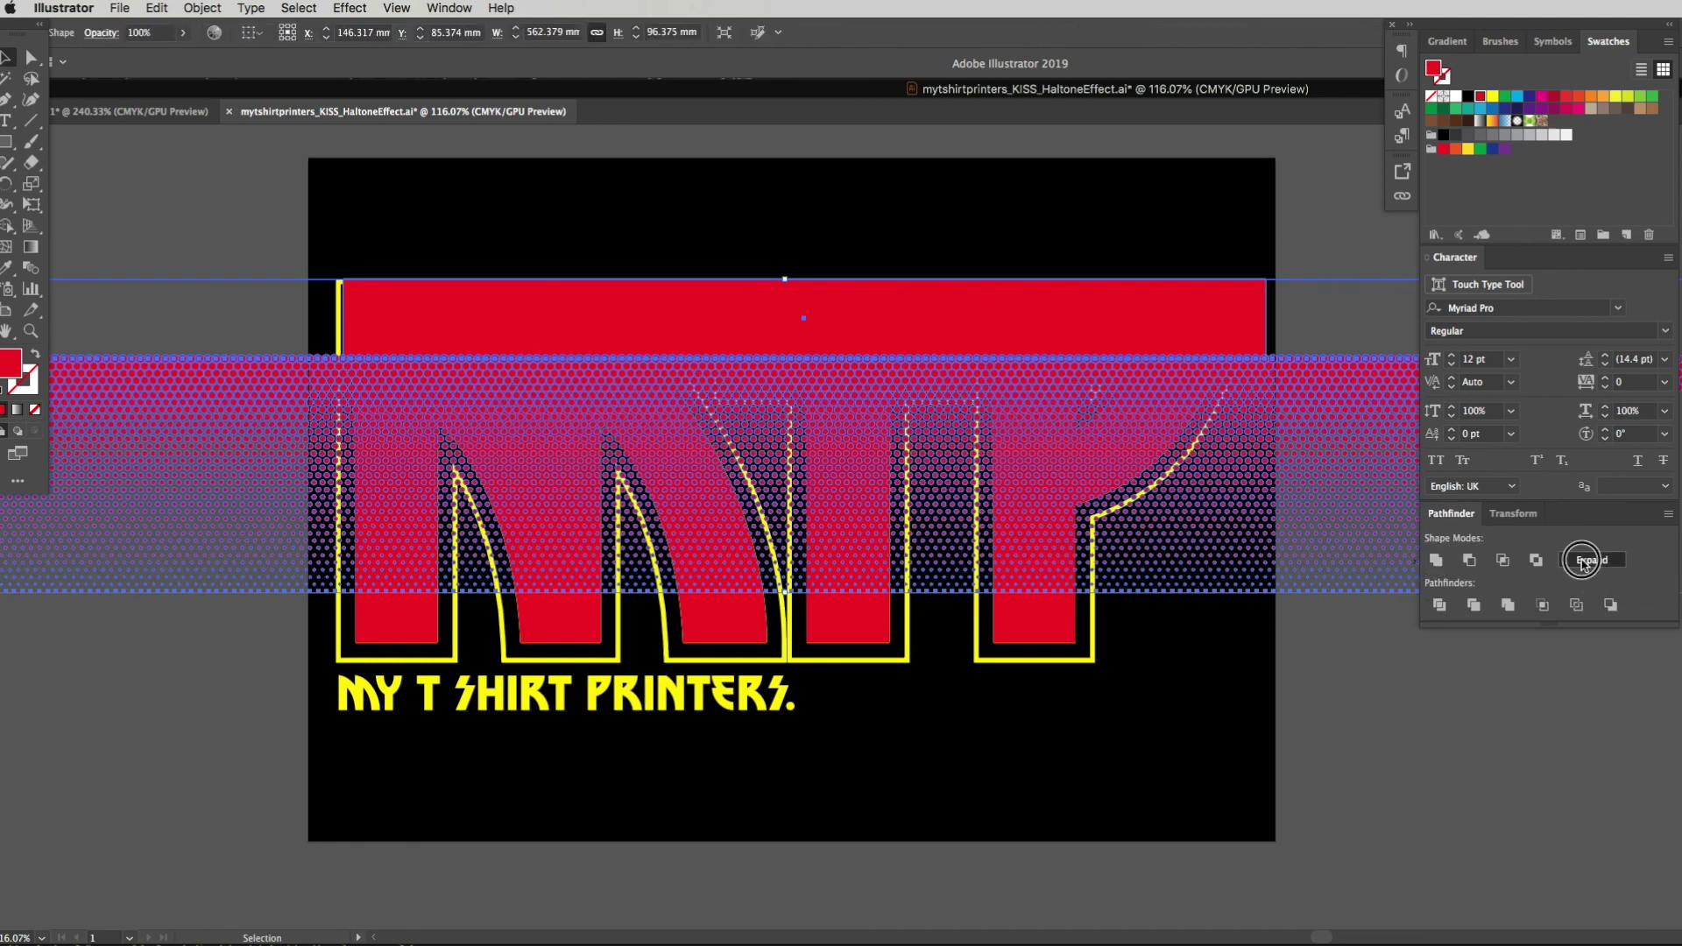
left_click(1041, 622, "shift")
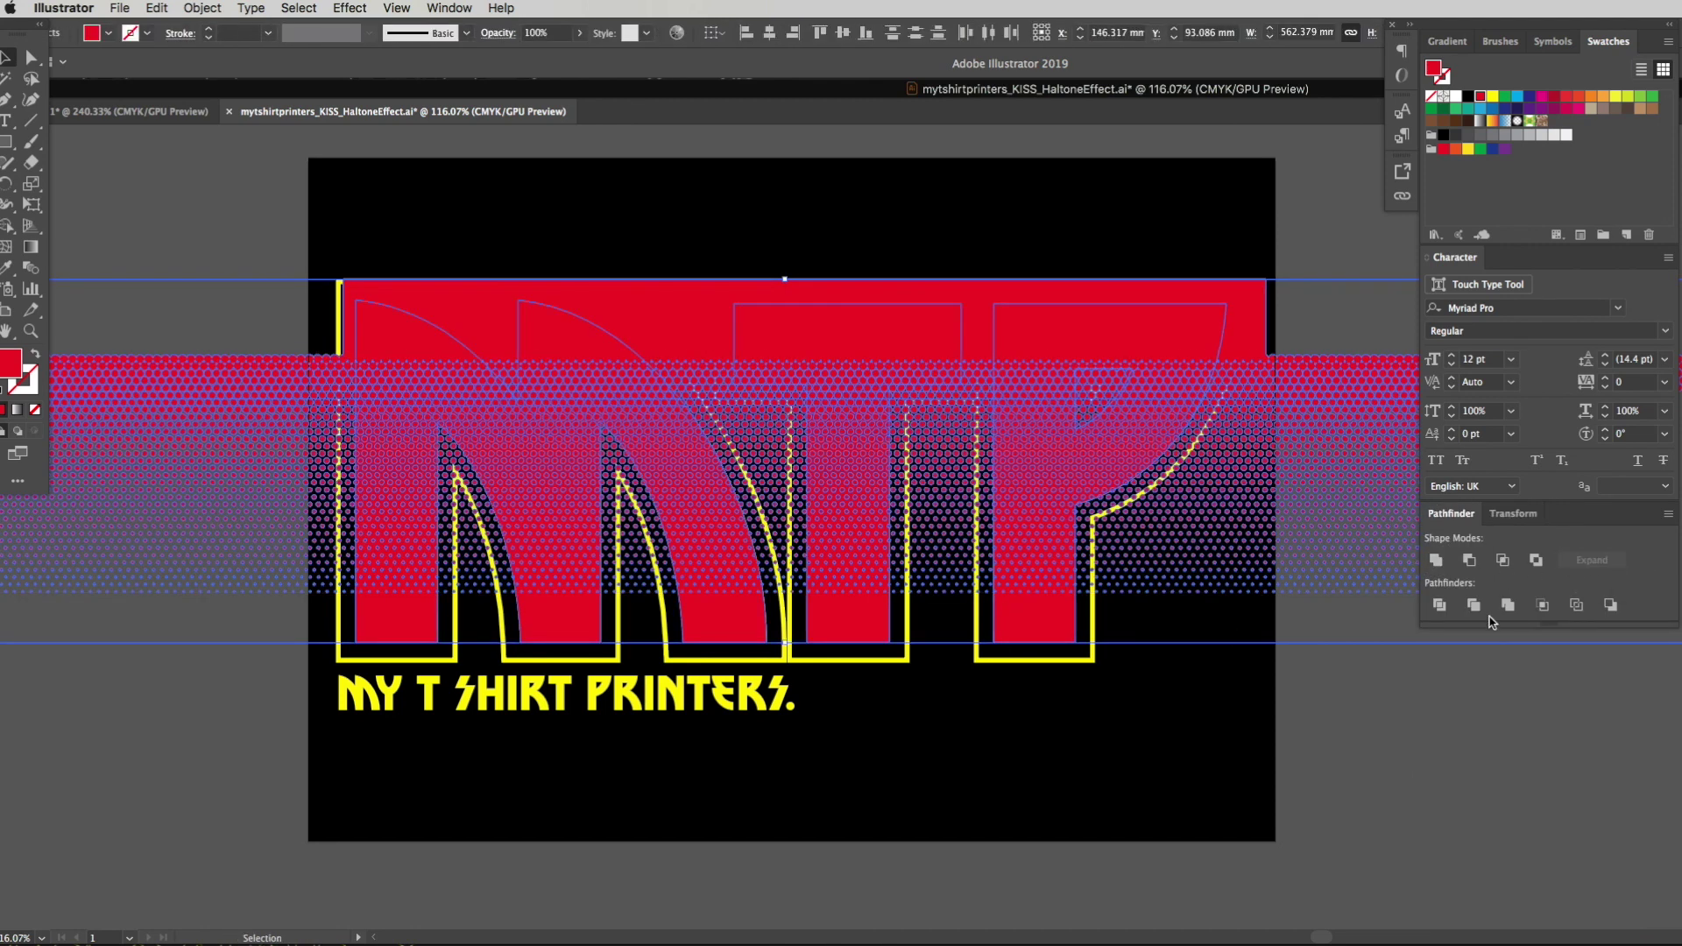
left_click(1502, 561)
left_click(1379, 661)
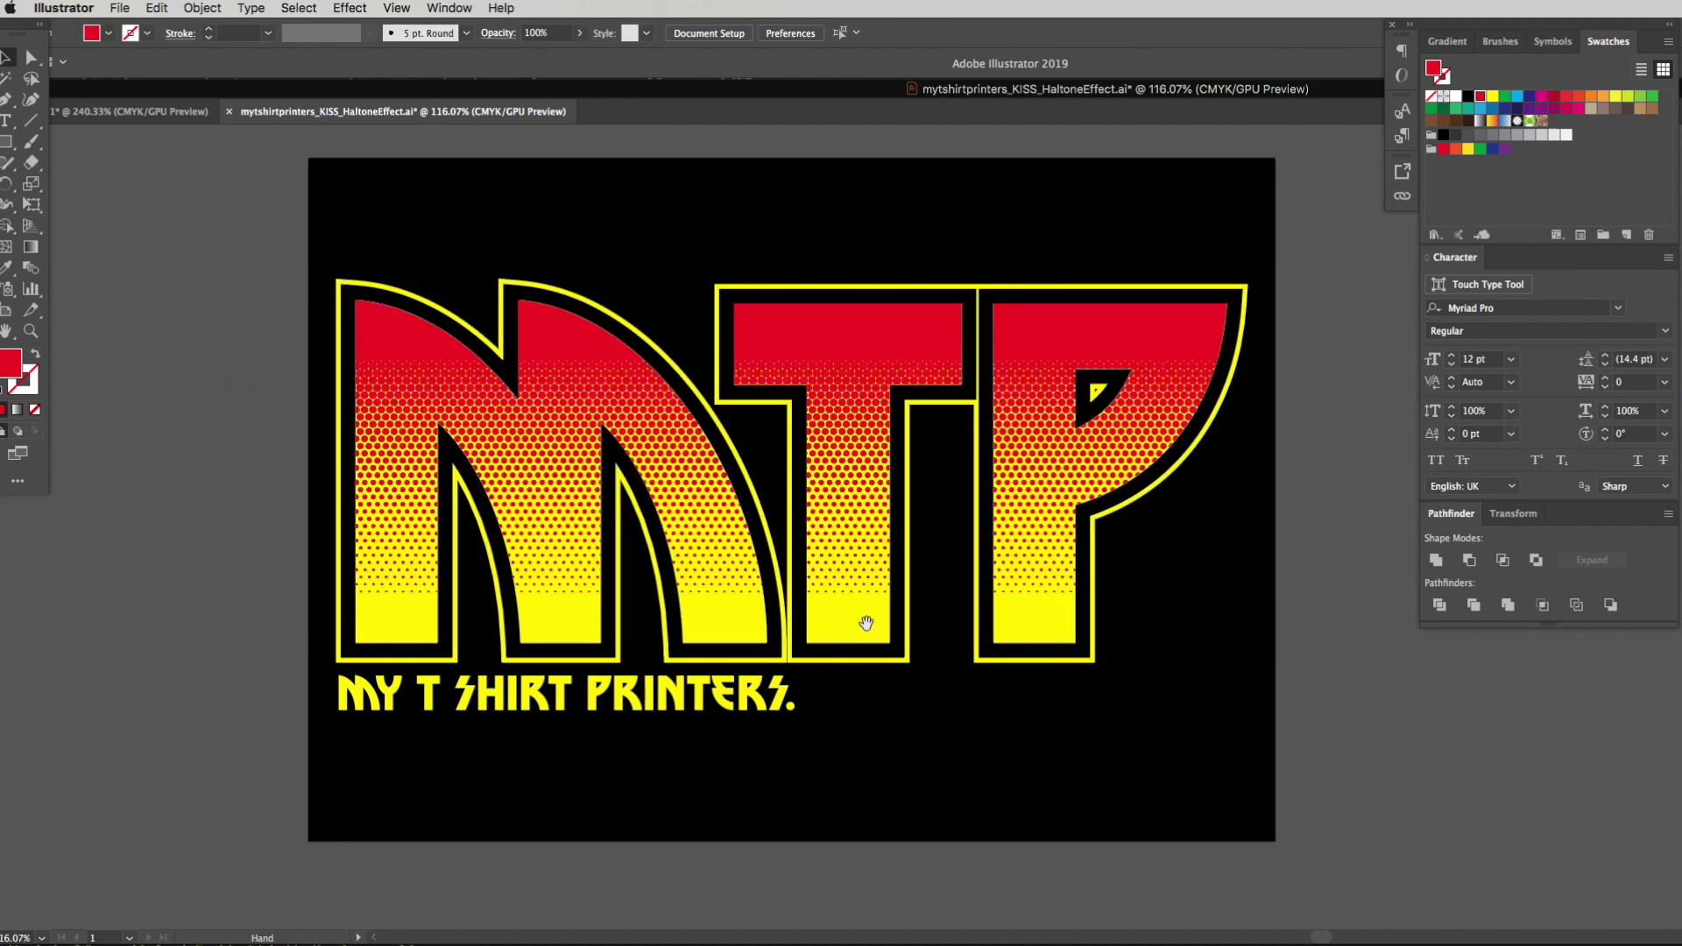